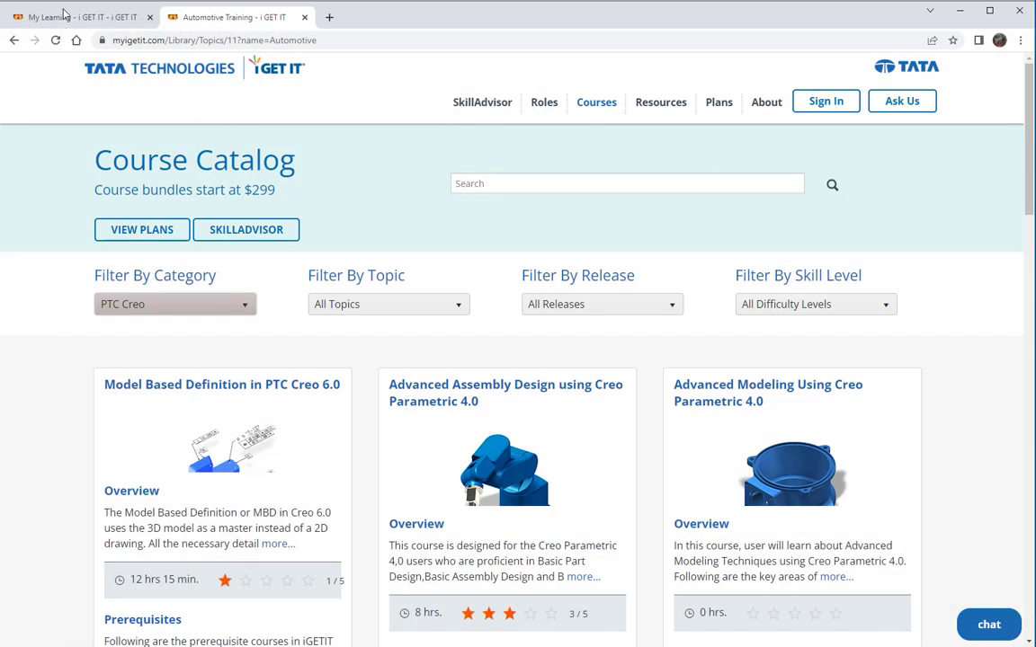
- Switch to Creo Parametric and inspect the toe jack's handle, small piston and main cylinder up close, restoring the standard orientation
click(65, 14)
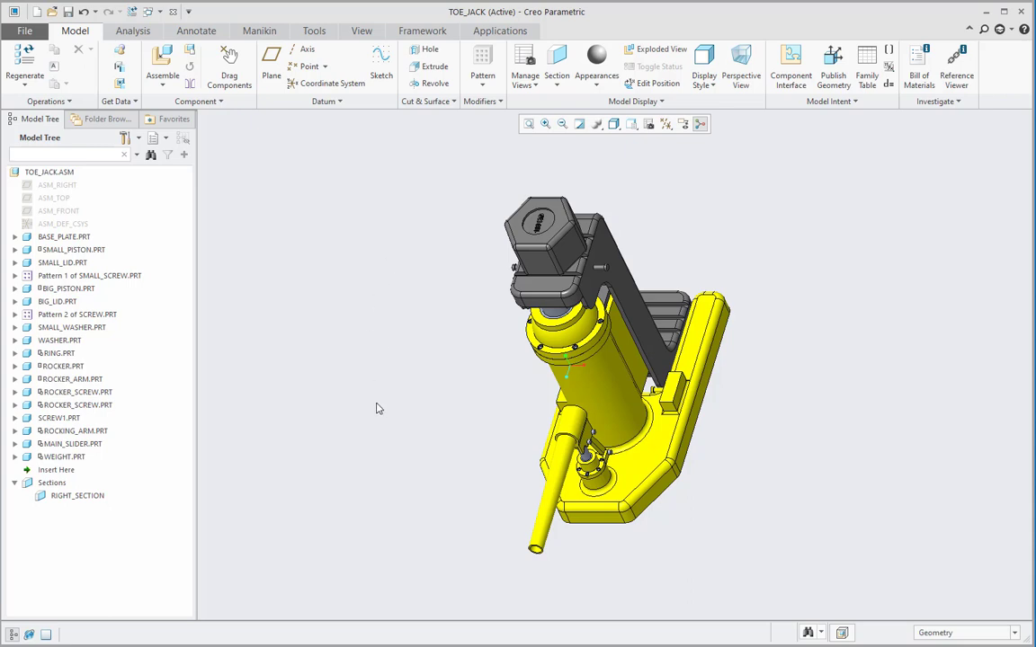
scroll(558, 485, up, 3)
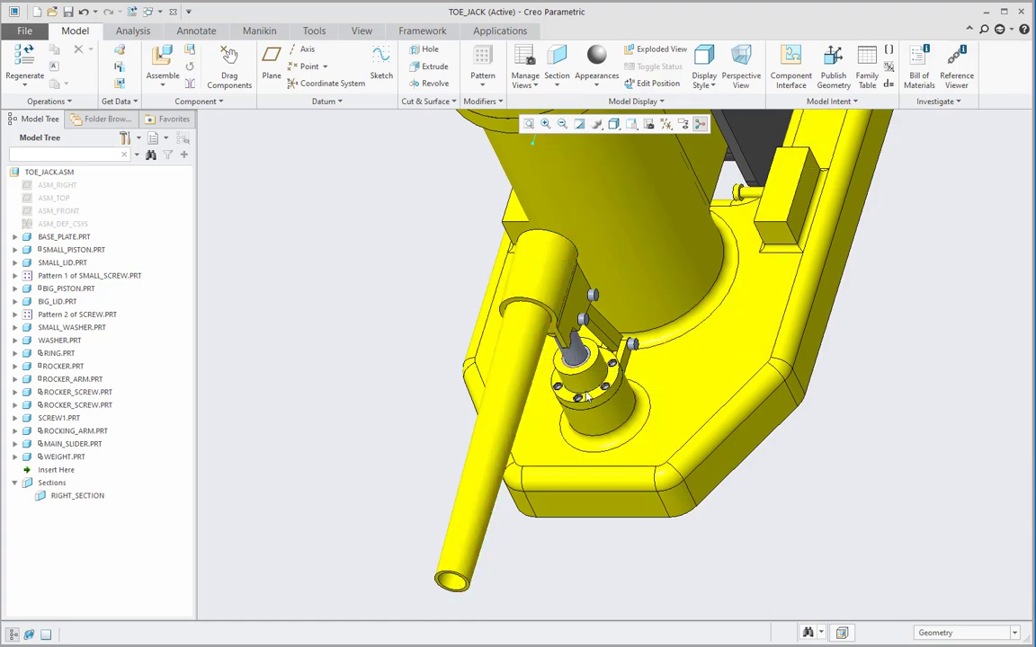
scroll(584, 423, up, 5)
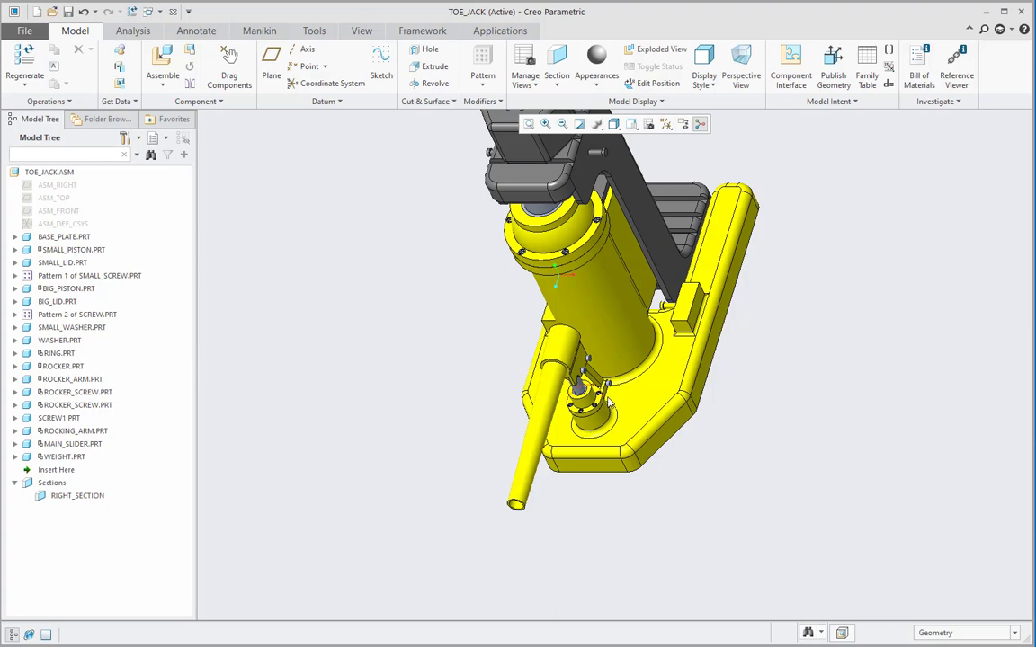
scroll(584, 430, down, 5)
scroll(598, 409, up, 5)
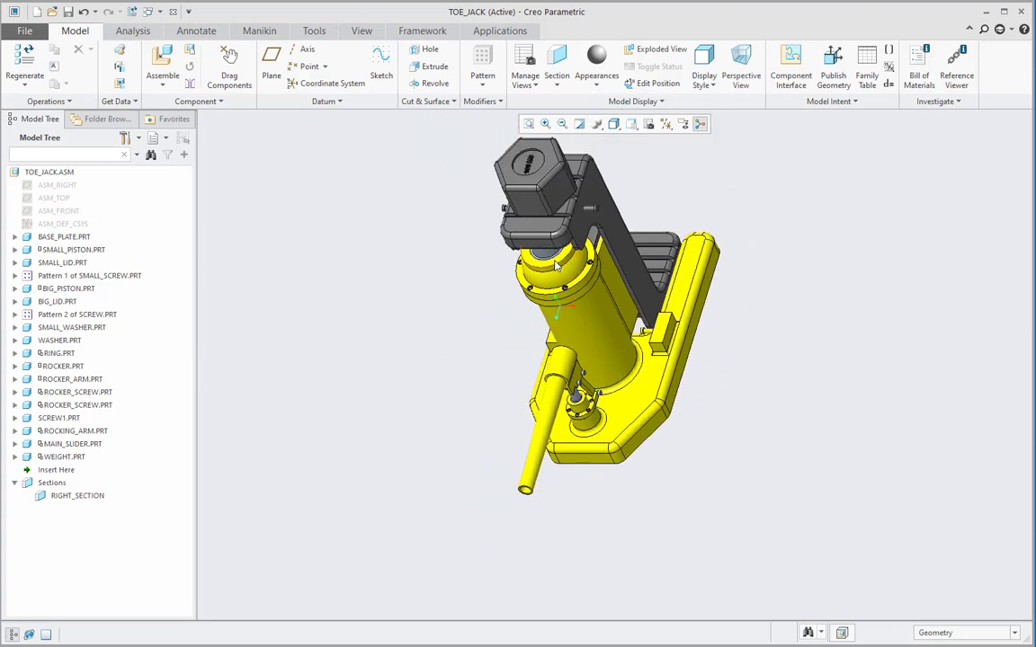
scroll(552, 266, down, 3)
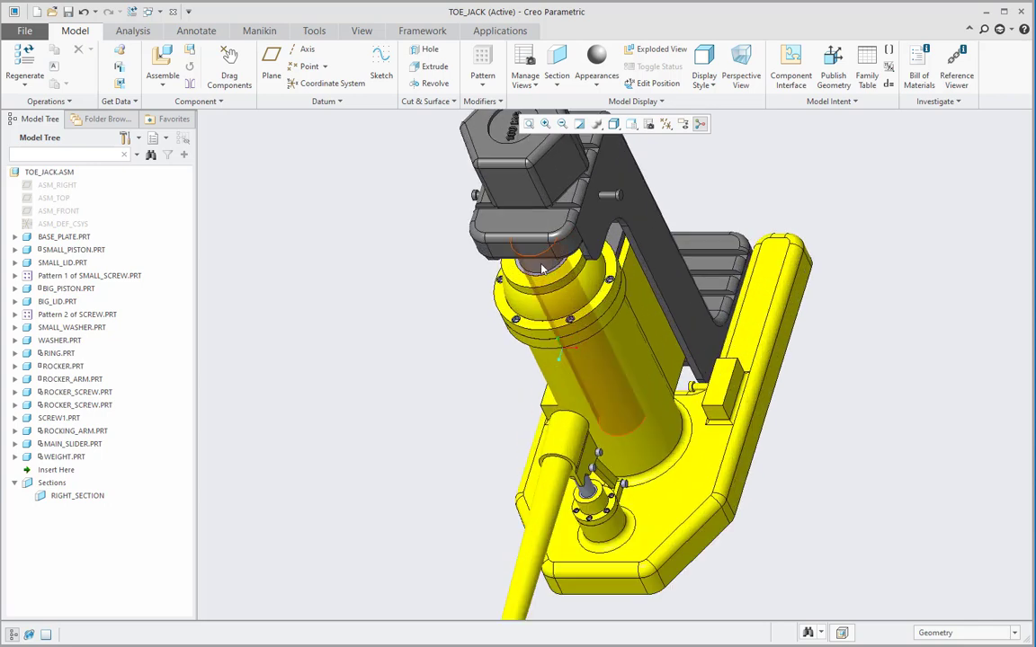
scroll(542, 268, up, 3)
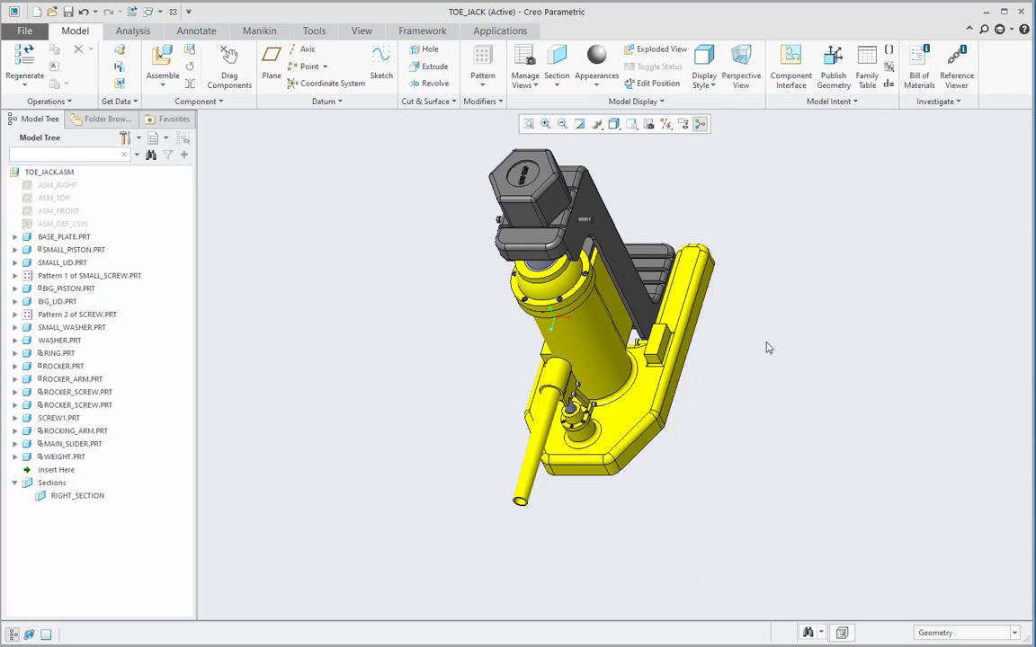
click(631, 126)
click(647, 138)
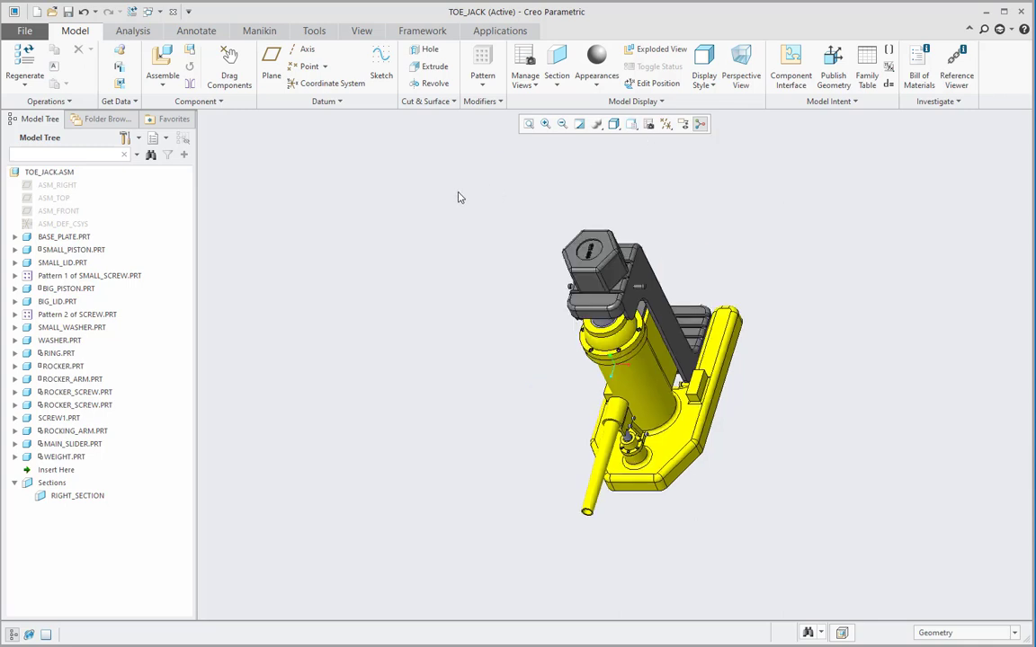
- Activate the RIGHT_SECTION cross section and show its section hatching on the toe jack assembly
click(71, 496)
right_click(71, 496)
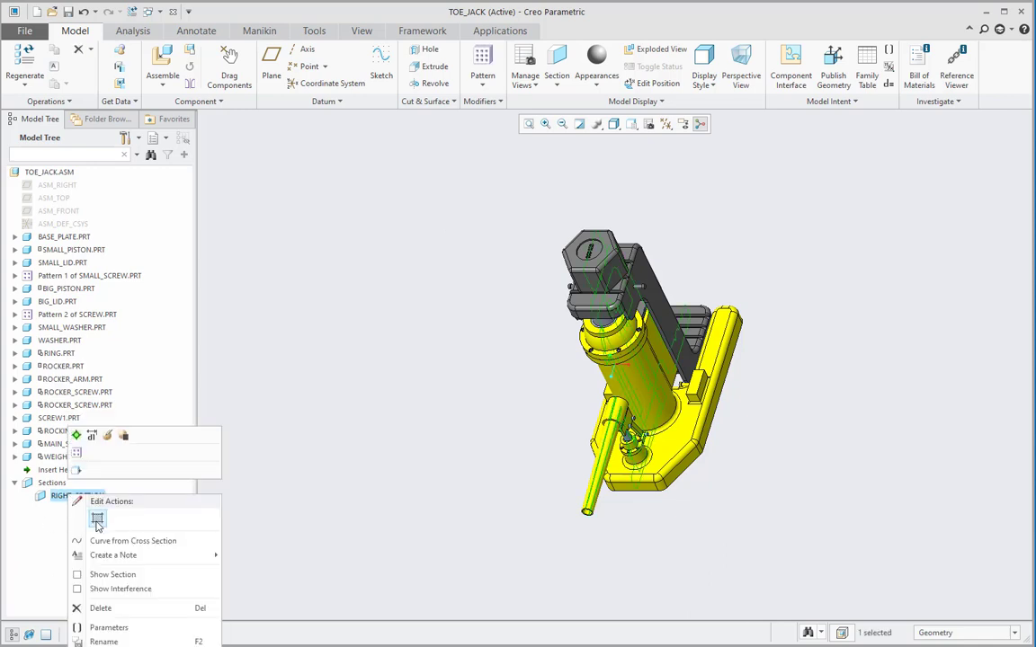
click(97, 519)
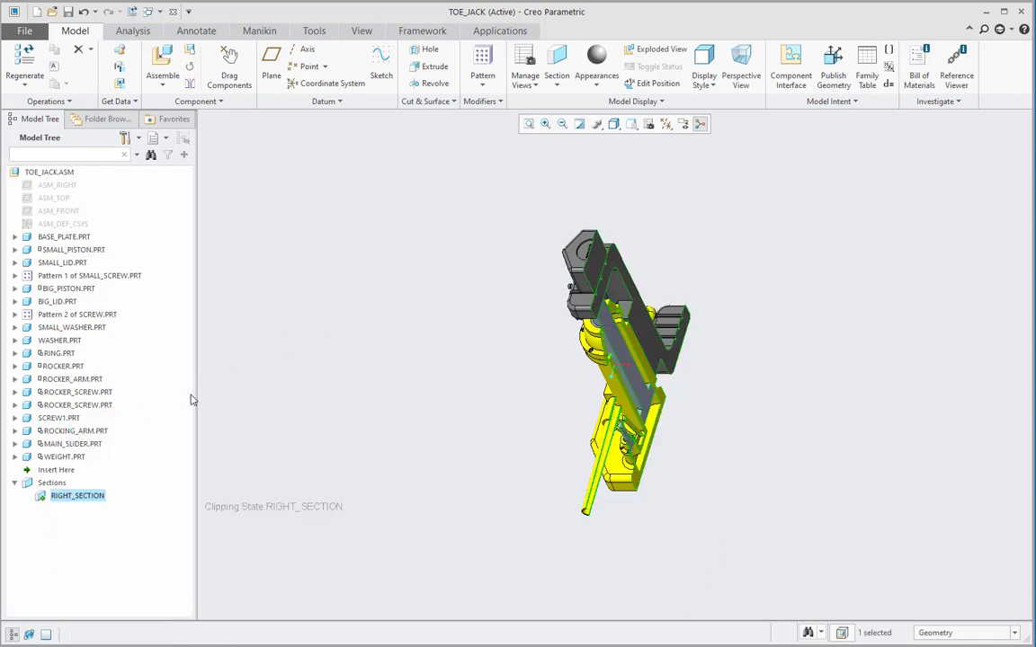
right_click(70, 496)
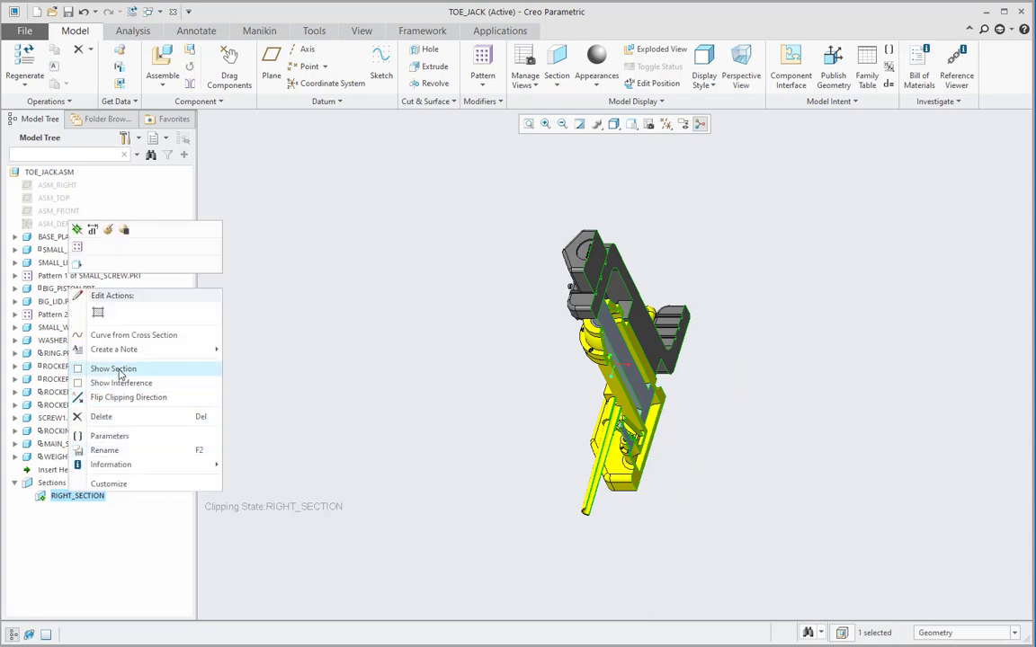
click(105, 369)
- Examine the sectioned jack in the RIGHT orientation, including the small piston, big piston and connecting chamber in the base plate
click(632, 125)
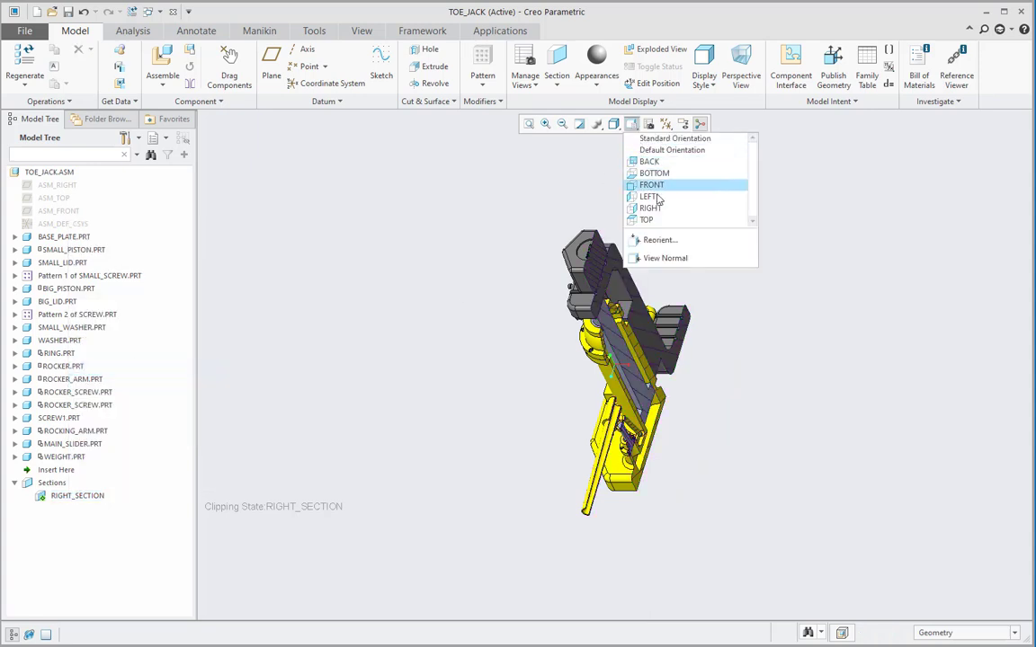
click(654, 209)
scroll(673, 497, up, 2)
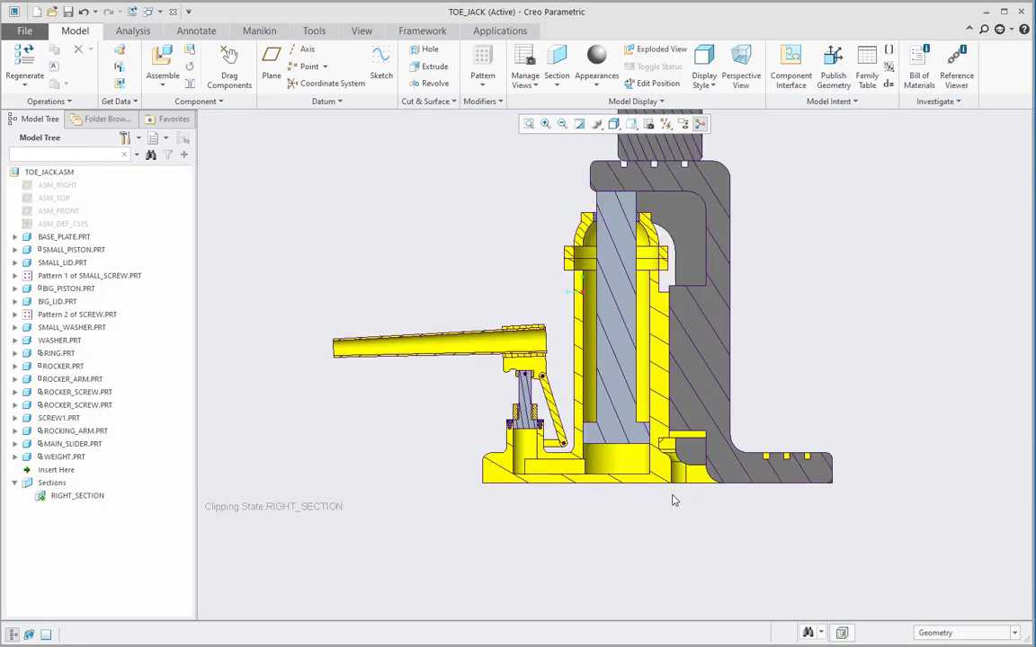
scroll(632, 382, up, 2)
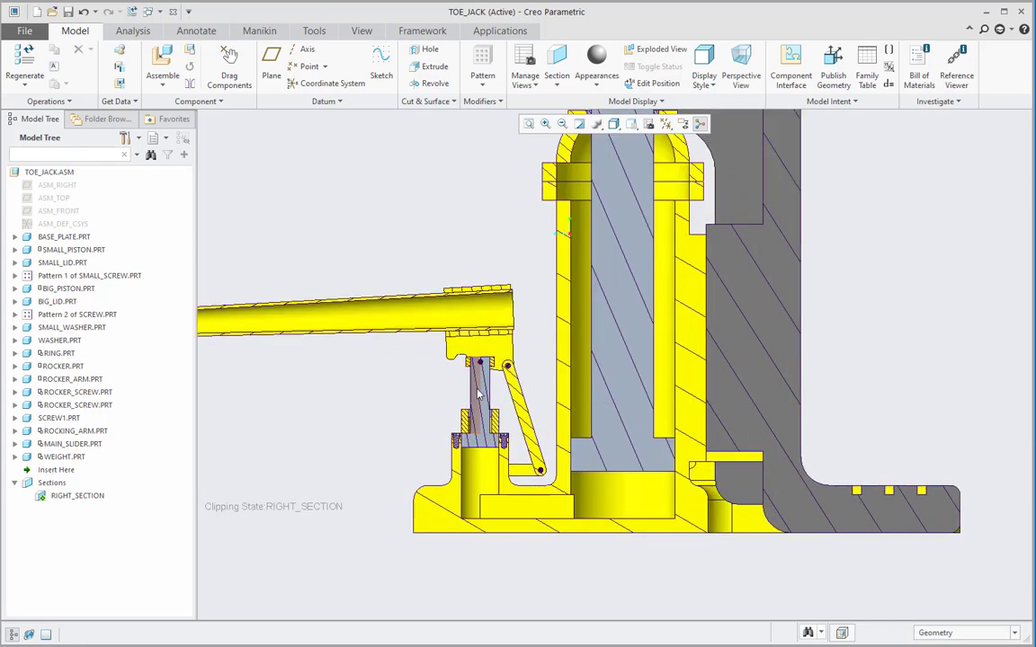
scroll(491, 476, up, 2)
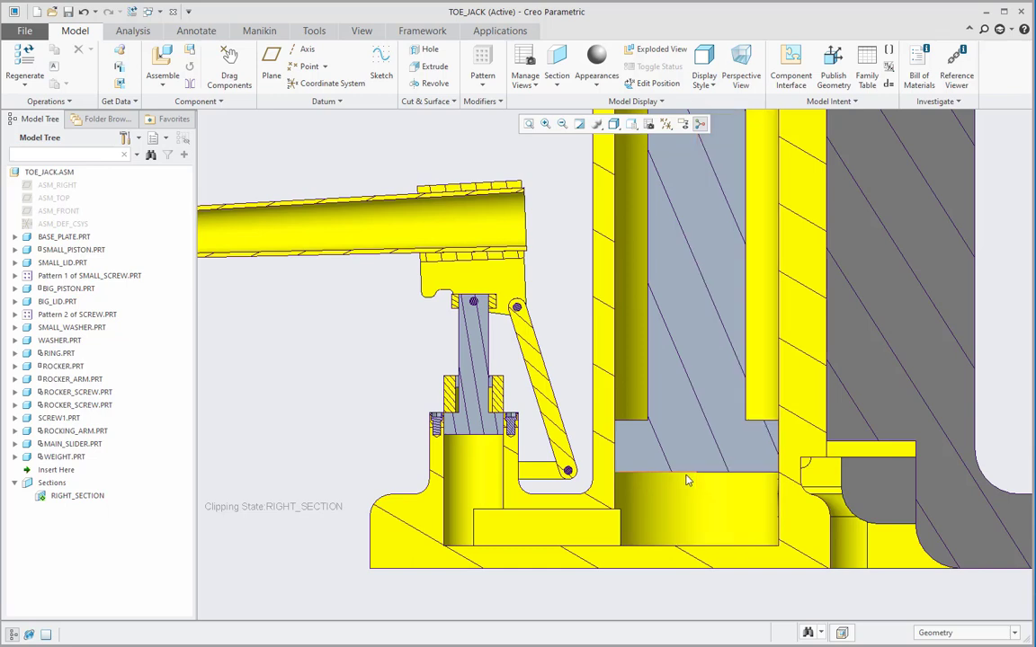
middle_drag(670, 552, 619, 471)
middle_drag(519, 459, 456, 488)
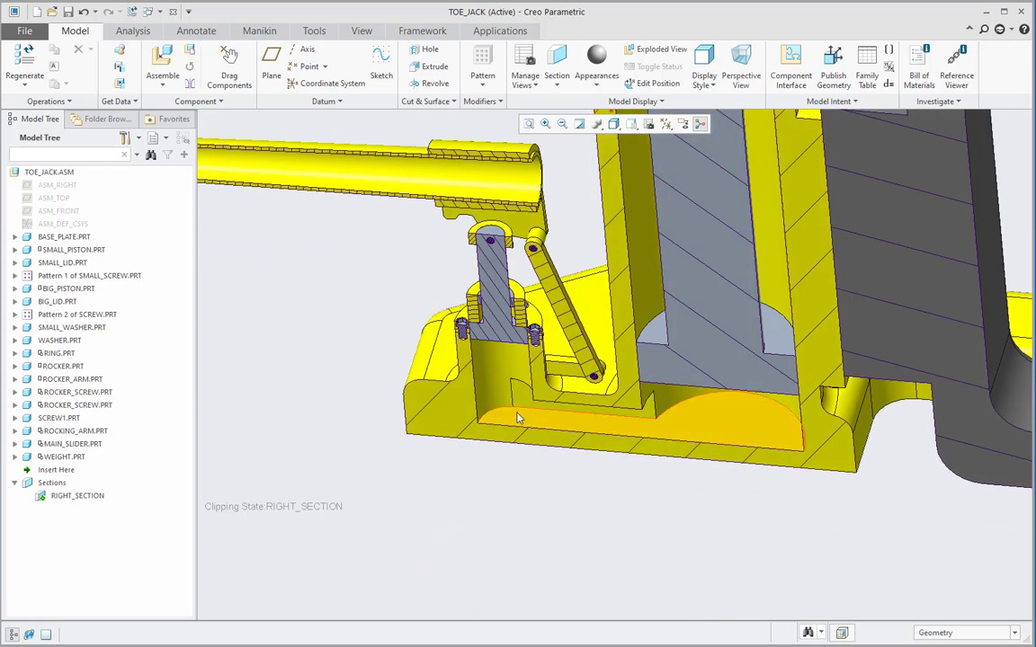
- View the whole sectioned jack side-on from the RIGHT orientation and restore the standard orientation
click(634, 126)
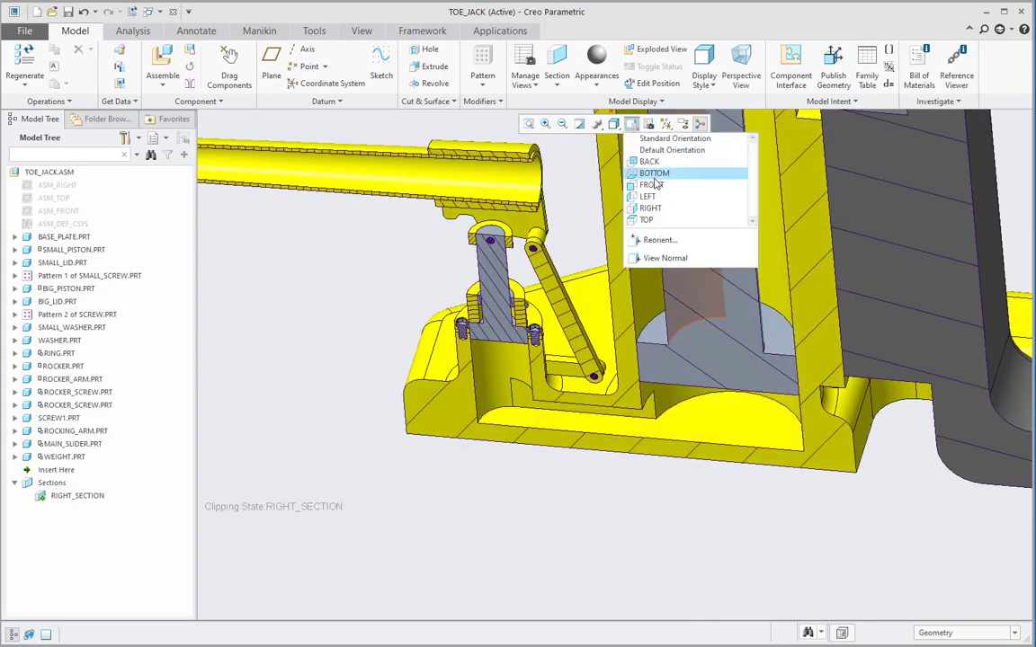
click(643, 199)
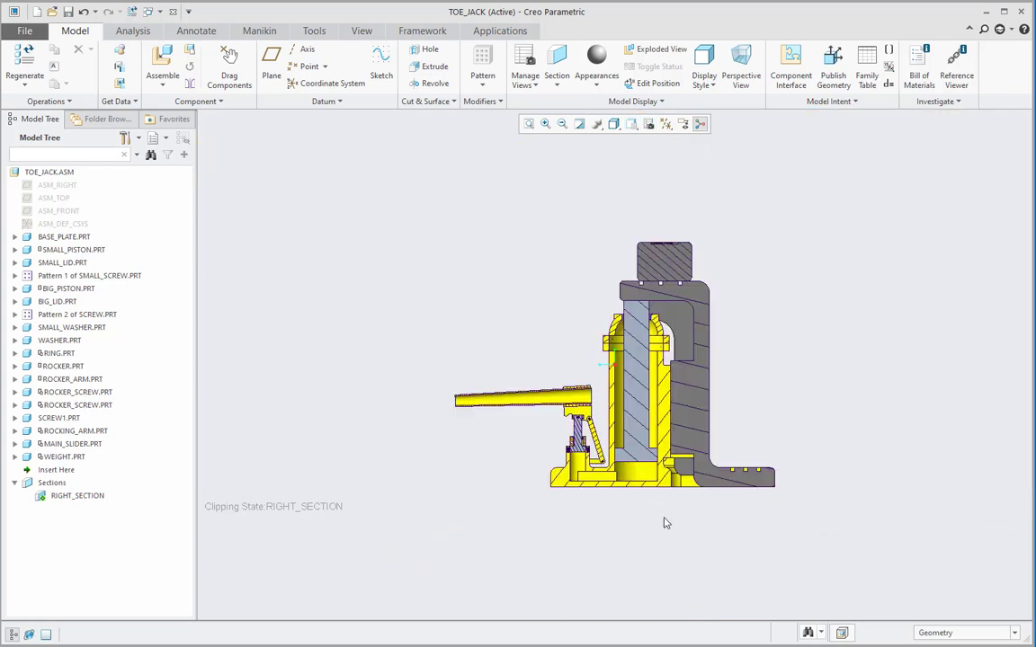
scroll(663, 517, down, 3)
scroll(576, 478, up, 2)
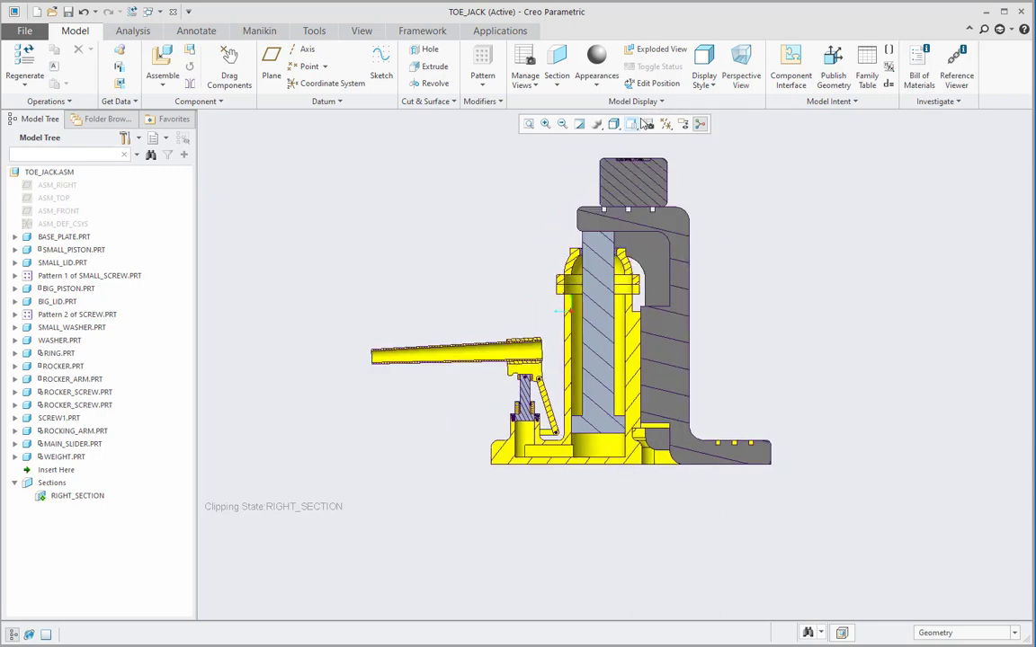
click(614, 124)
click(649, 137)
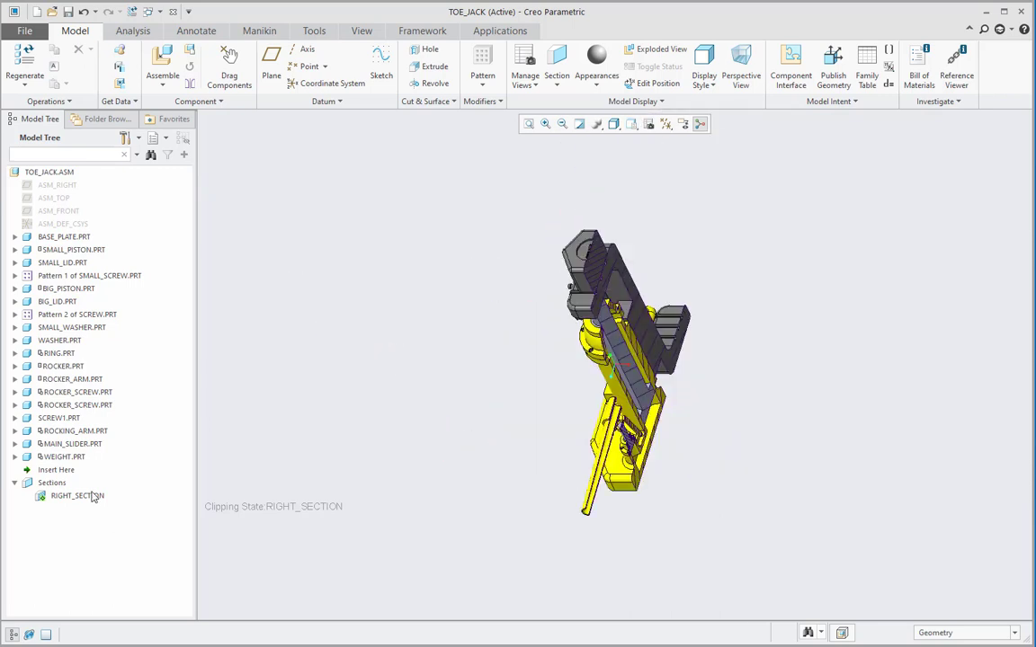
- Turn off the hatching of RIGHT_SECTION and deactivate the cross section, keeping the full assembly in standard orientation
right_click(89, 497)
click(135, 367)
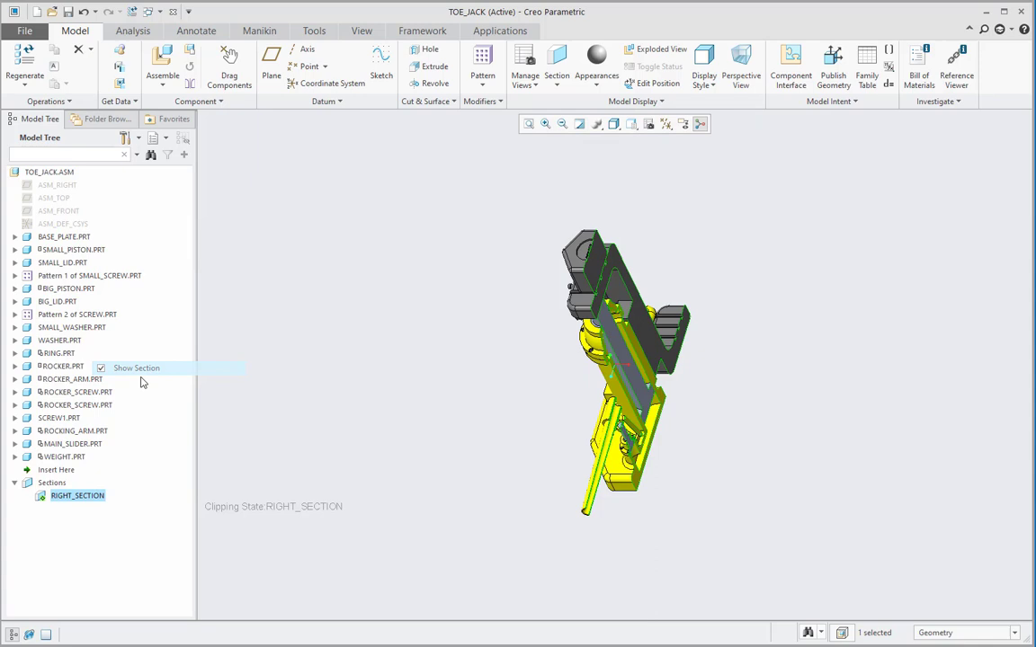
right_click(89, 496)
click(101, 227)
click(382, 325)
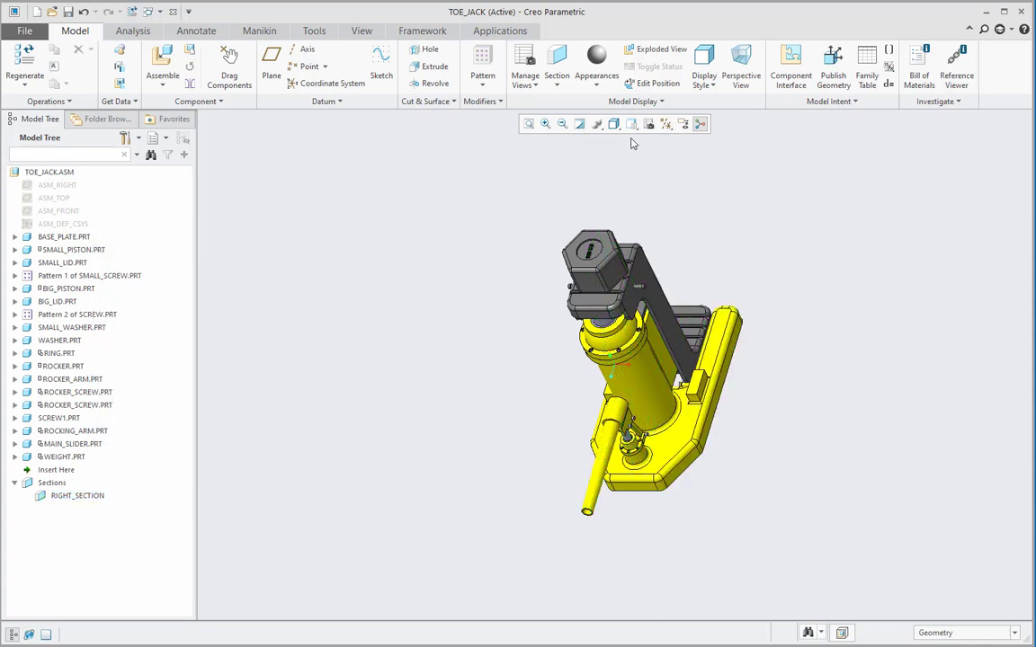
click(632, 125)
click(635, 138)
- Highlight BASE_PLATE.PRT and SMALL_PISTON.PRT in turn and examine where they sit in the assembly
click(81, 236)
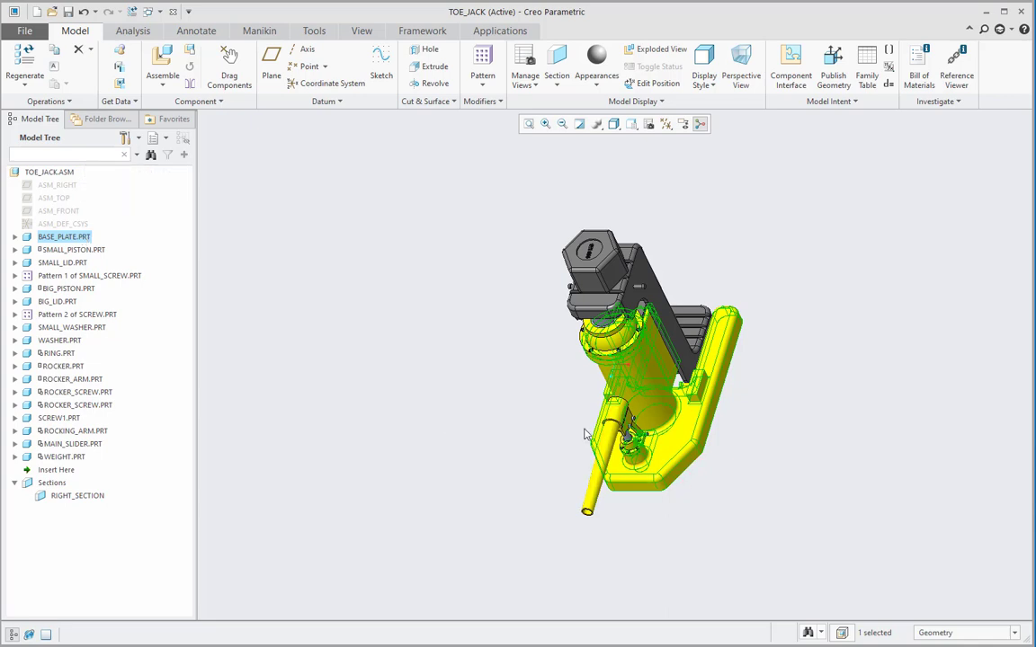
click(71, 249)
scroll(605, 422, up, 5)
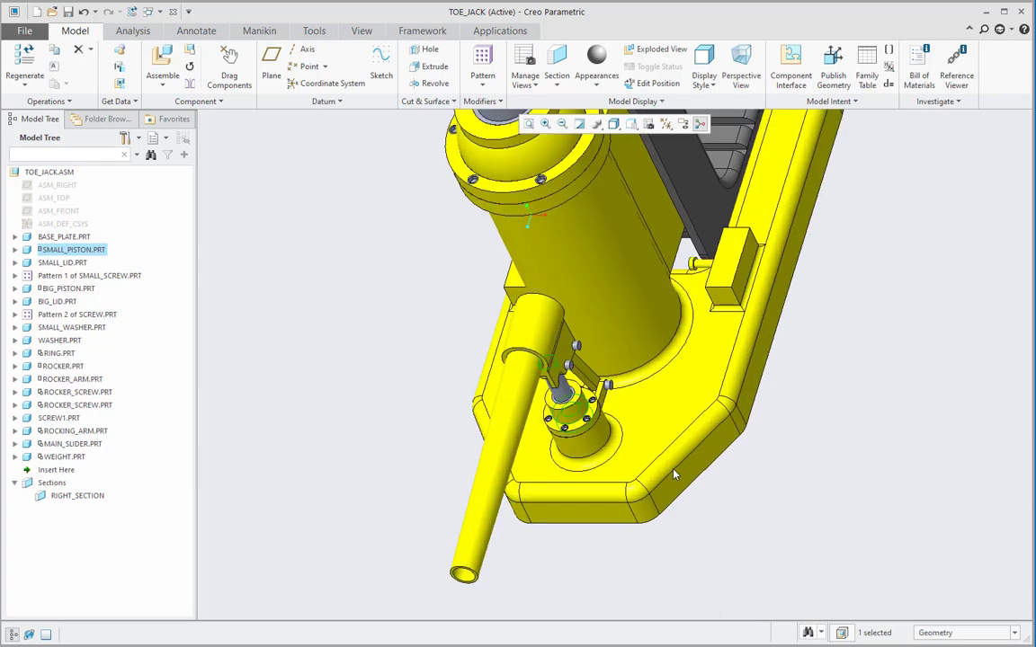
scroll(608, 456, down, 3)
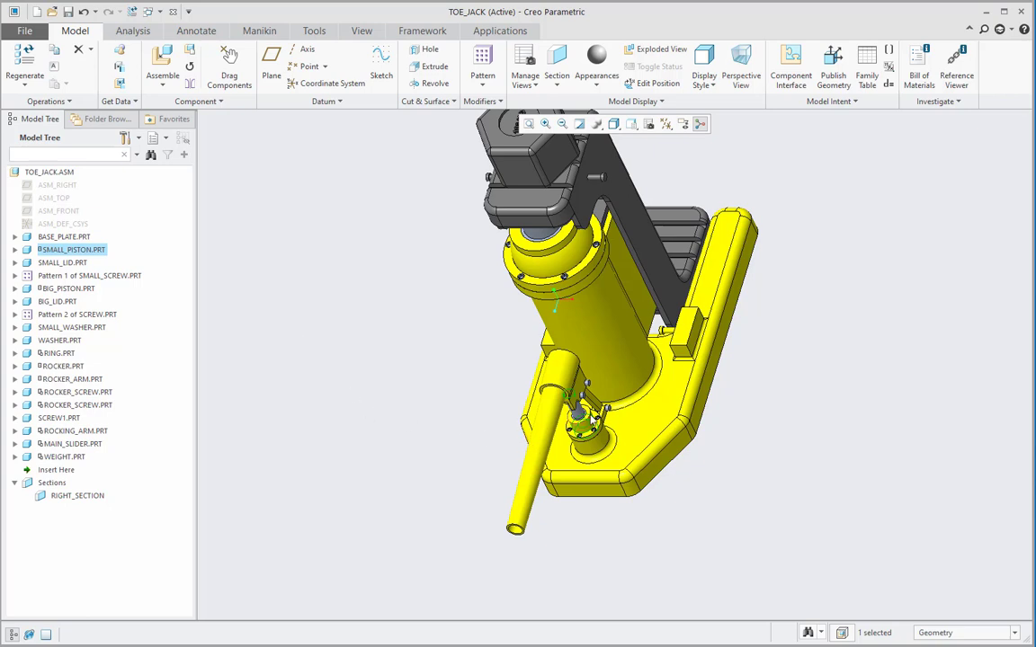
scroll(592, 421, up, 4)
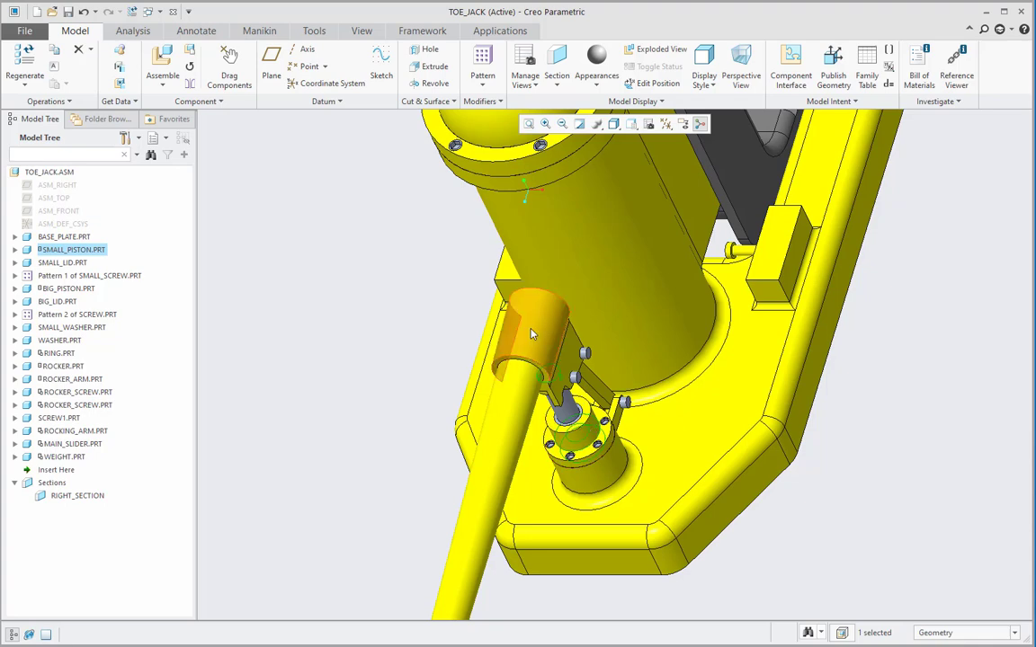
scroll(494, 333, up, 2)
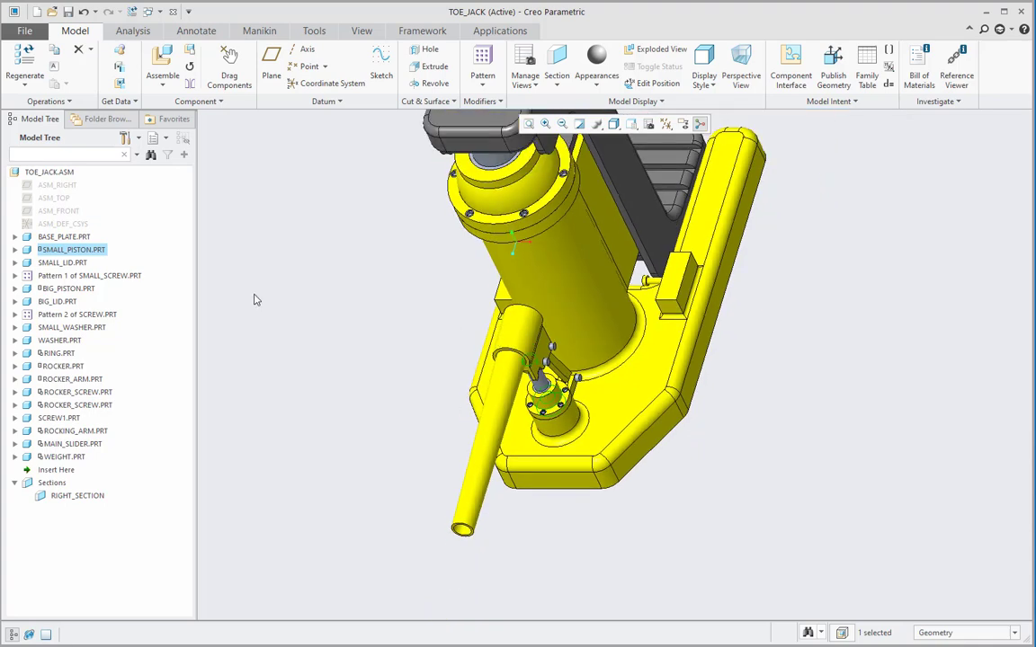
- Highlight SMALL_LID.PRT and the SMALL_SCREW.PRT pattern in turn, examining how they close the small cylinder
click(72, 262)
scroll(571, 389, down, 3)
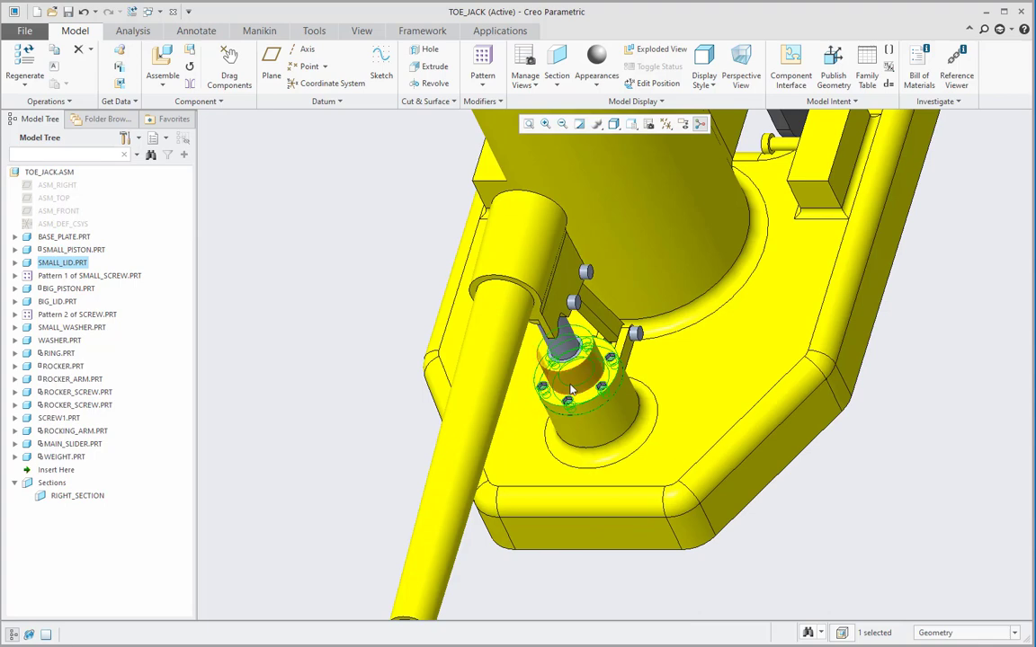
click(111, 277)
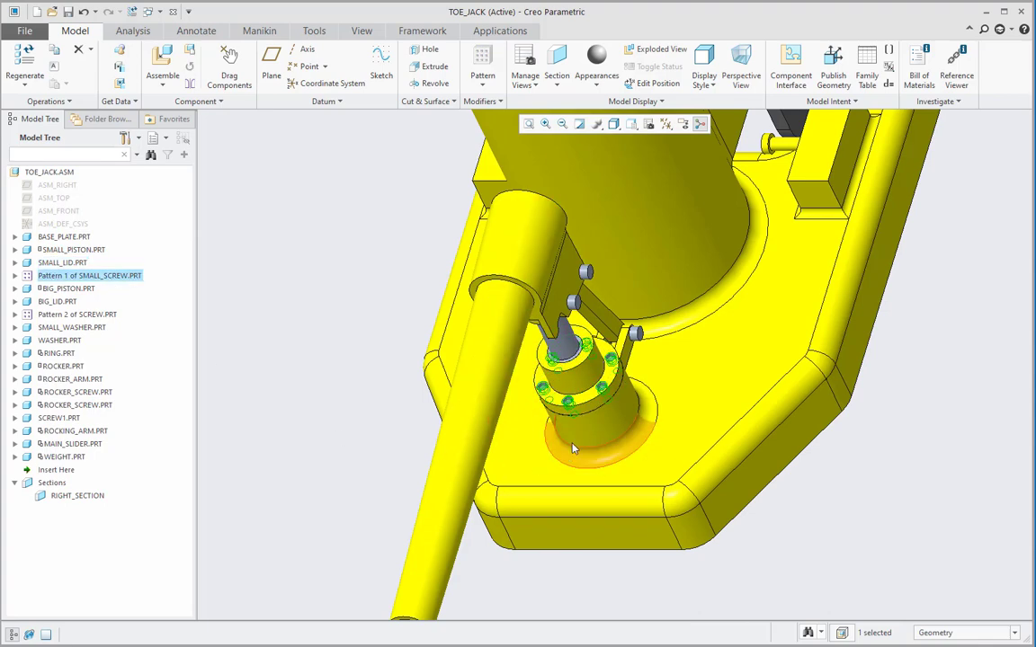
scroll(572, 447, down, 4)
scroll(685, 418, up, 2)
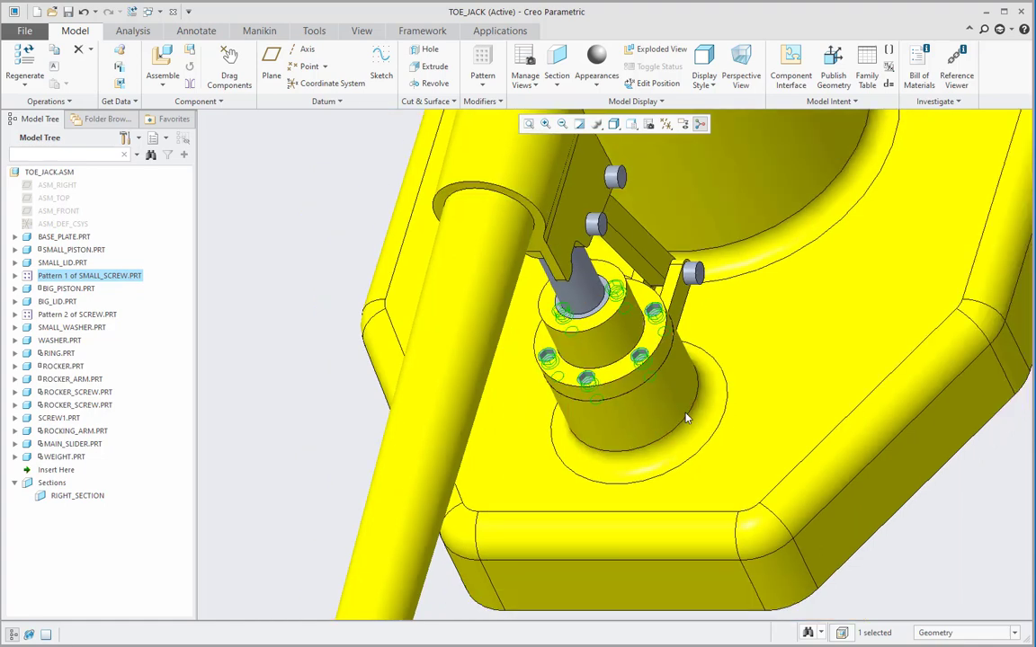
- Highlight BIG_PISTON.PRT and BIG_LID.PRT in turn and examine their location on the main cylinder
scroll(685, 418, up, 3)
click(65, 288)
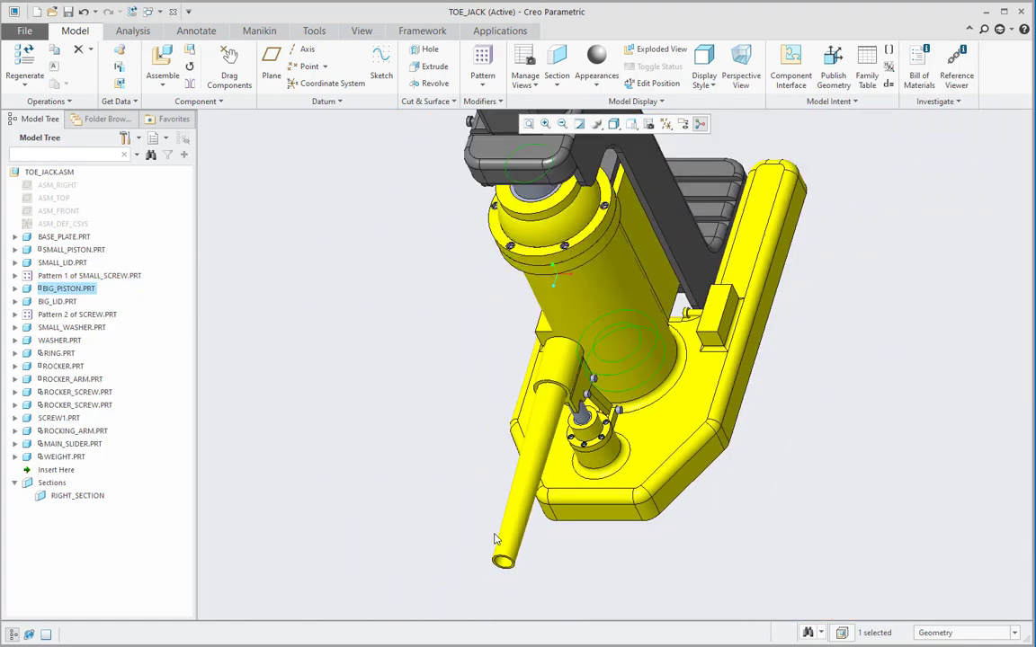
scroll(498, 272, down, 2)
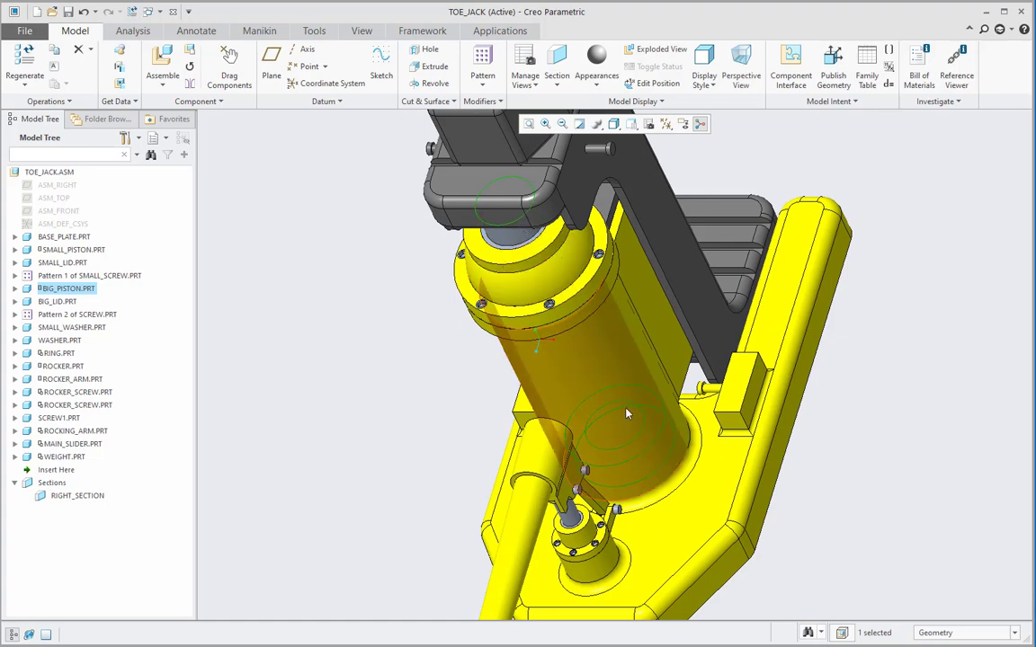
scroll(529, 330, up, 3)
click(56, 302)
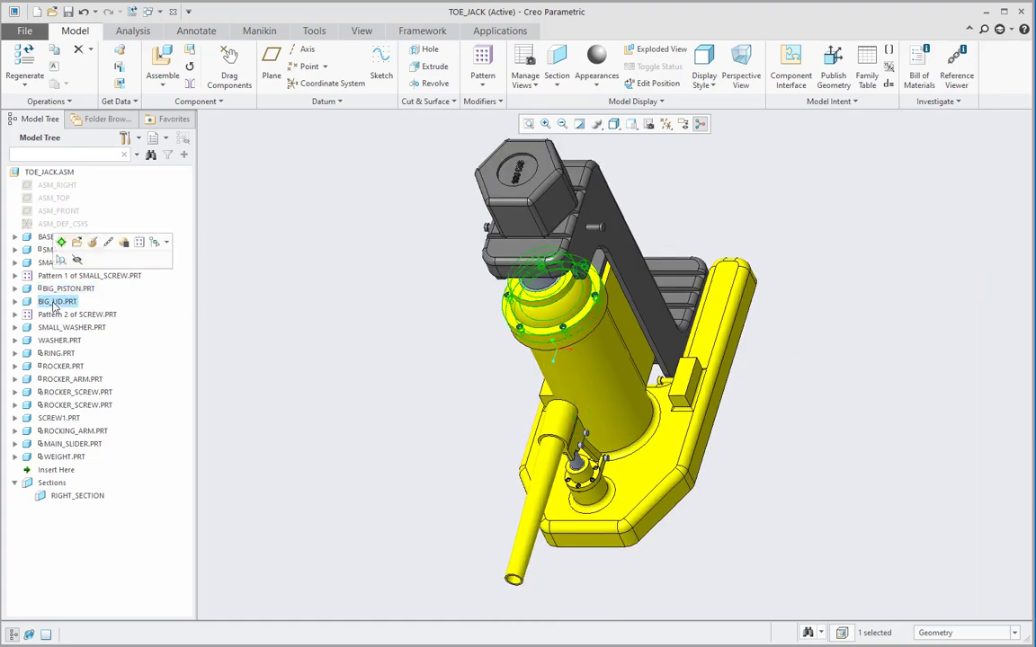
scroll(530, 324, down, 4)
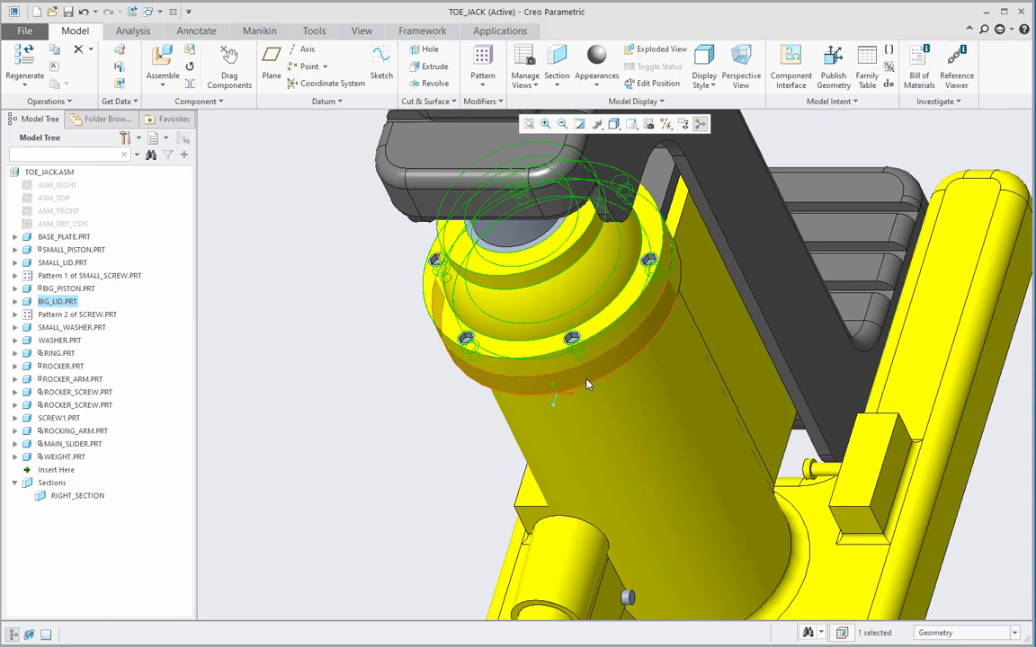
- Highlight the SCREW.PRT pattern on the big lid and SMALL_WASHER.PRT to locate them in the assembly
click(78, 315)
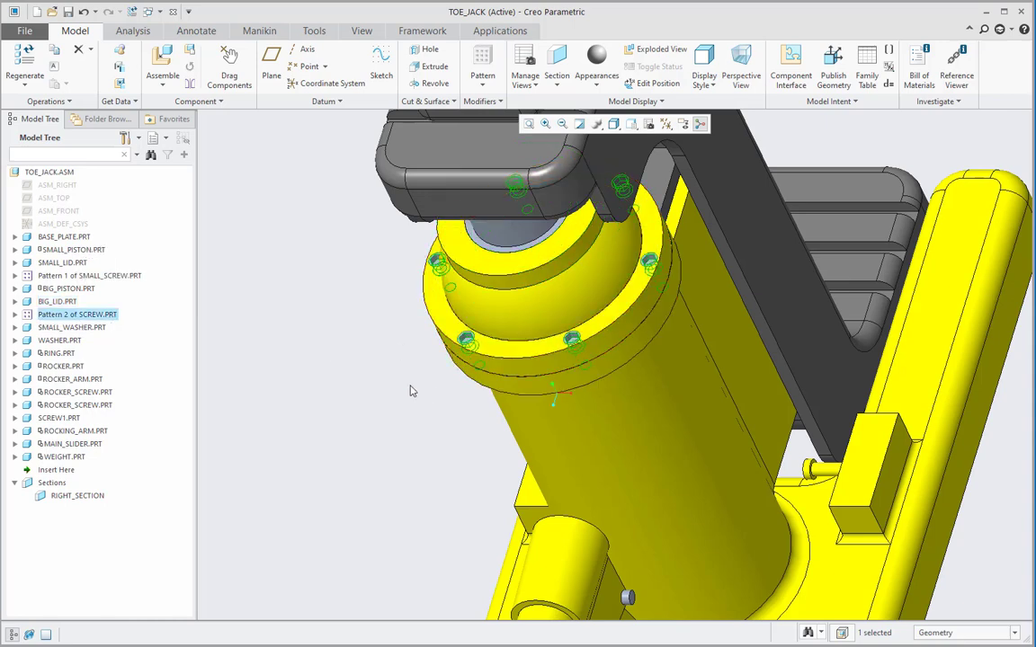
key(Down)
scroll(493, 387, up, 4)
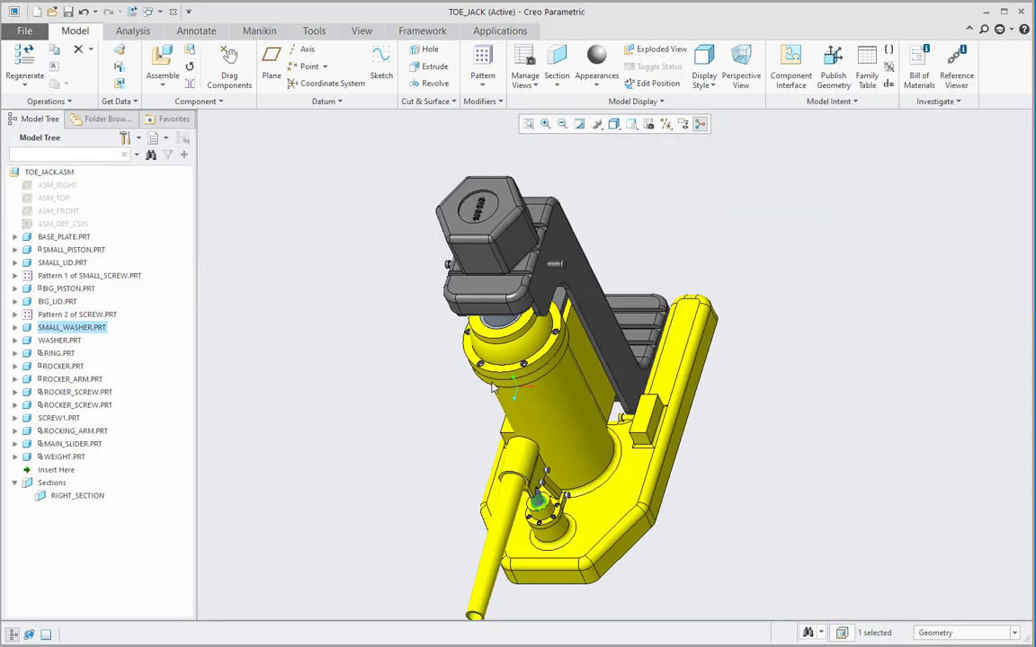
- Examine SMALL_WASHER.PRT around the small piston and highlight WASHER.PRT to locate it on the big lid
scroll(526, 481, down, 4)
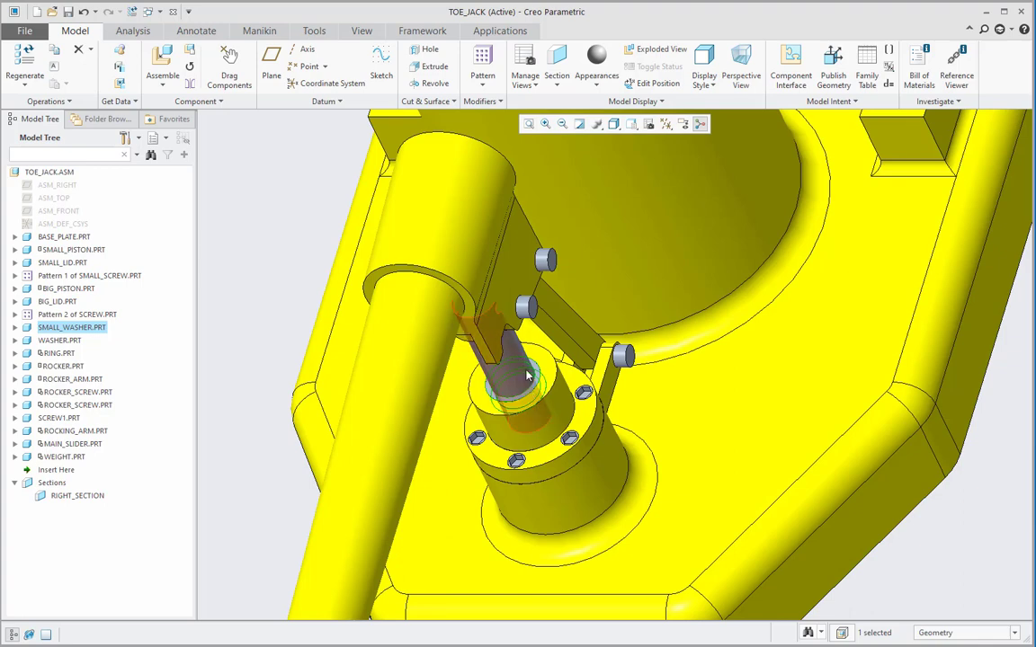
scroll(528, 376, down, 6)
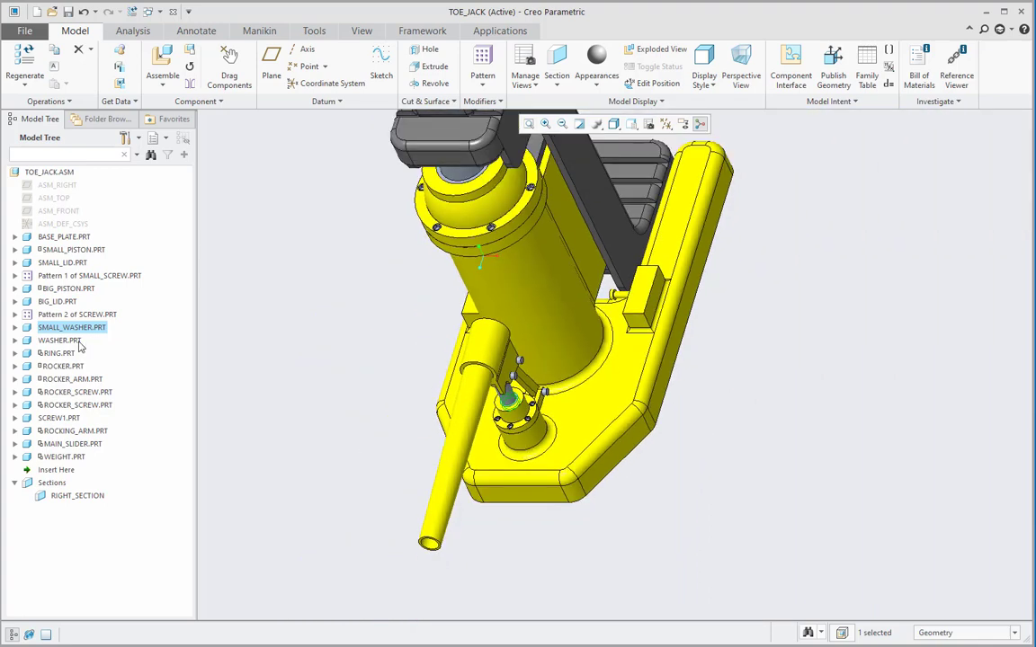
click(70, 340)
scroll(450, 189, up, 4)
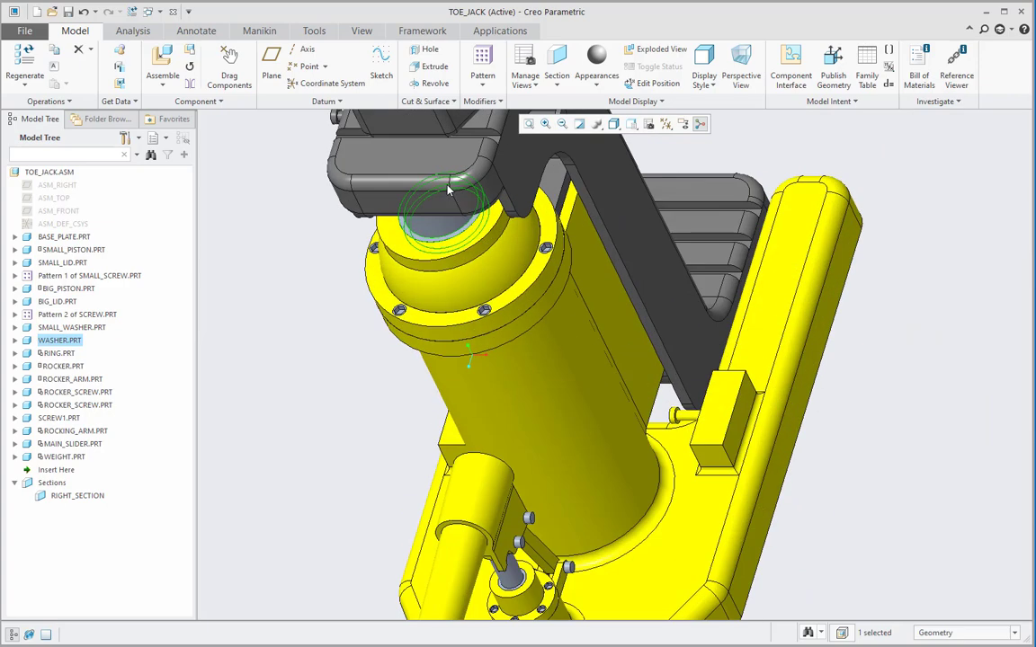
scroll(446, 189, up, 2)
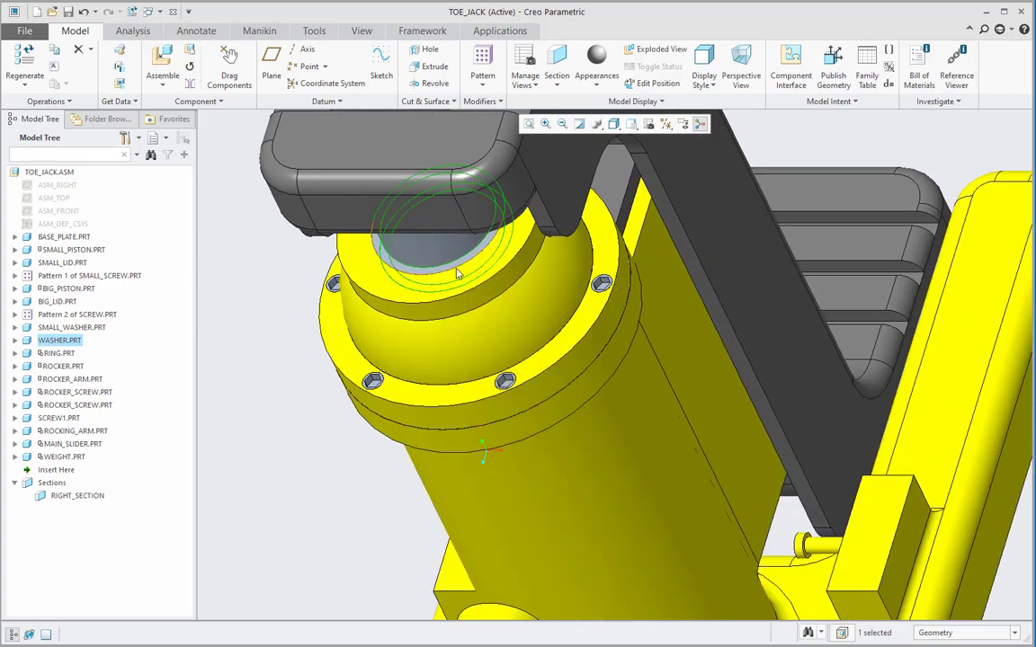
- Highlight RING.PRT and ROCKER.PRT in turn and examine how they connect at the head of the small piston
click(56, 354)
scroll(512, 400, down, 6)
scroll(513, 400, up, 8)
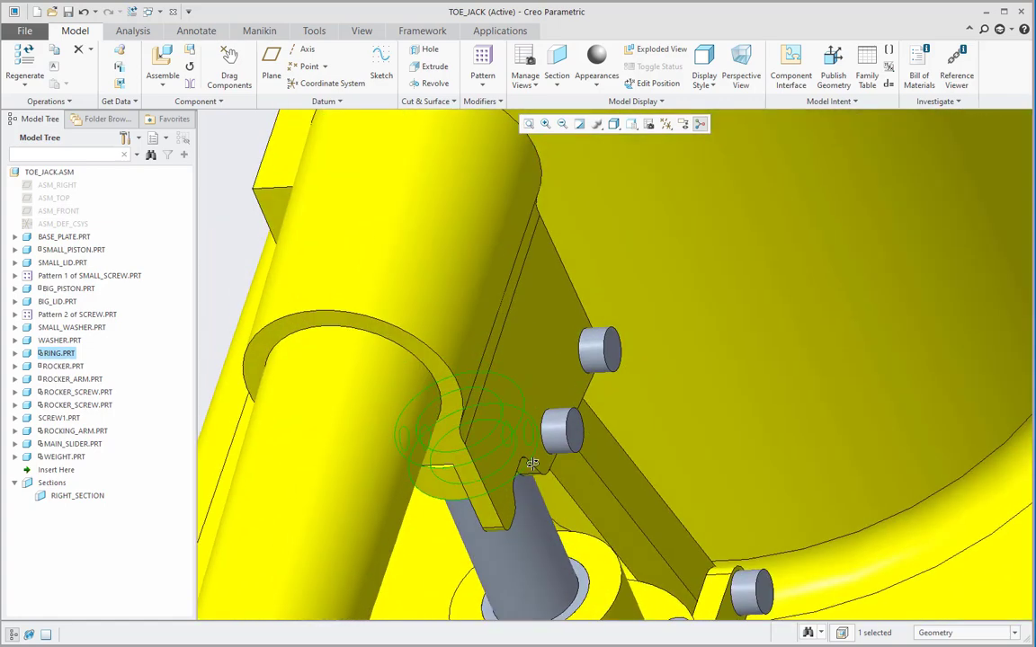
middle_drag(533, 463, 464, 451)
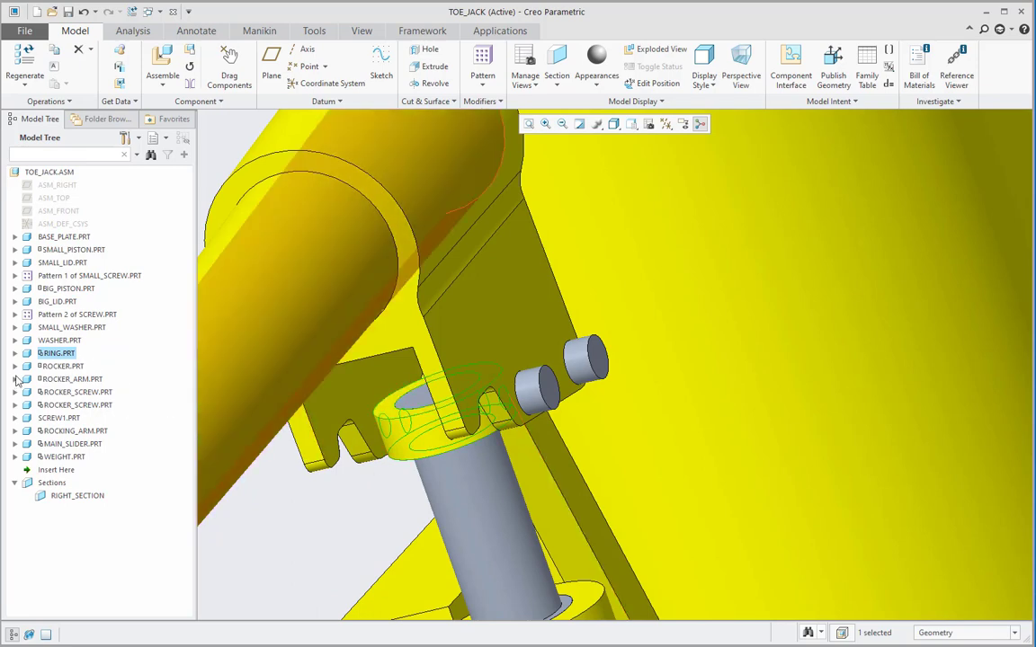
click(72, 369)
scroll(602, 353, up, 5)
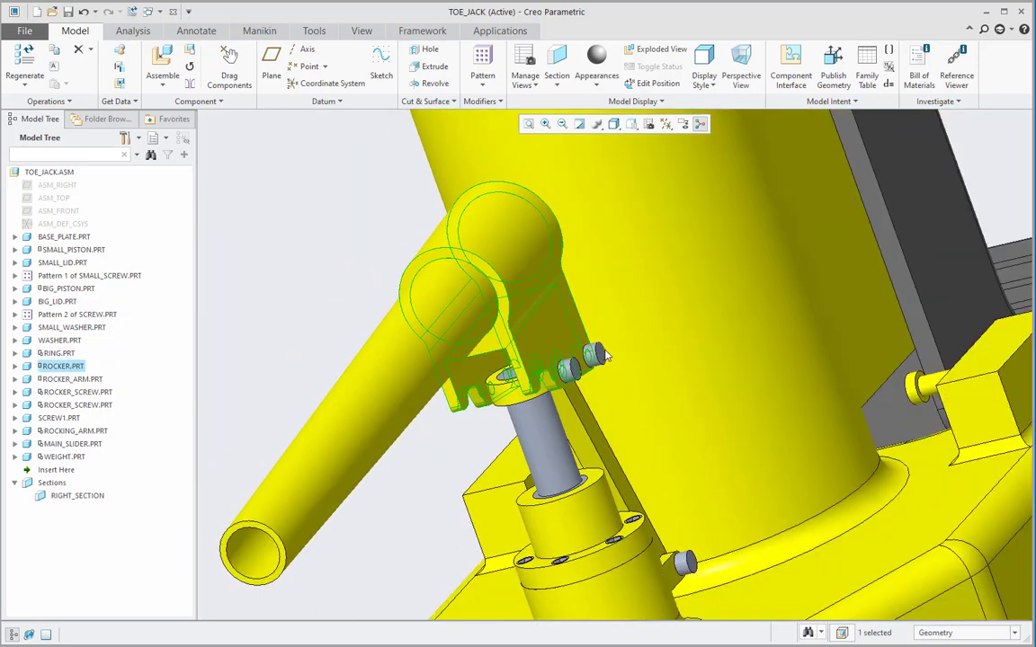
middle_drag(652, 416, 566, 395)
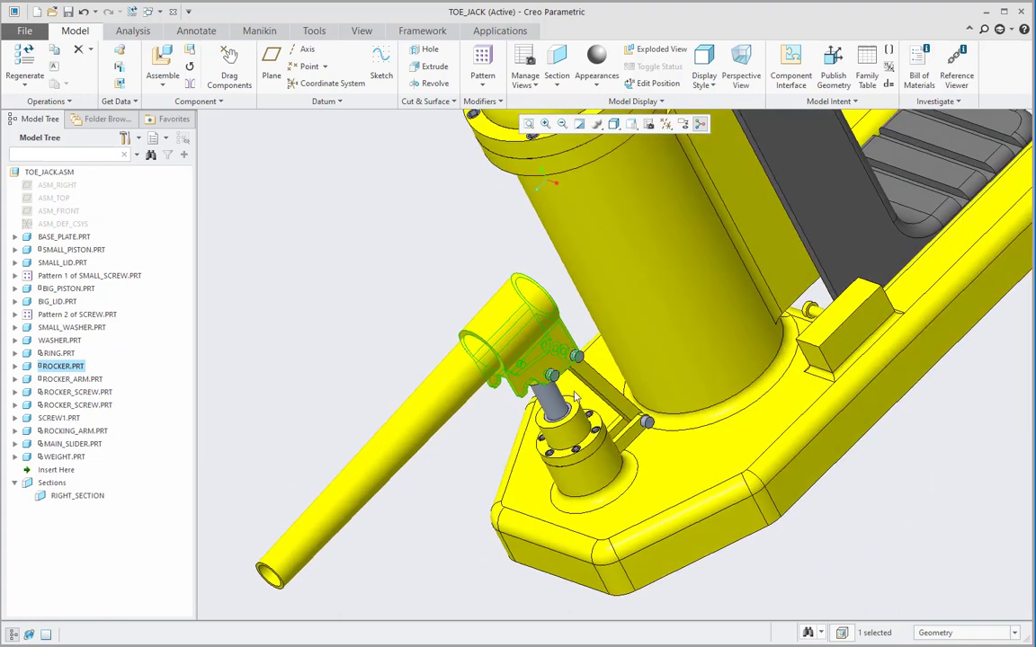
scroll(566, 395, down, 4)
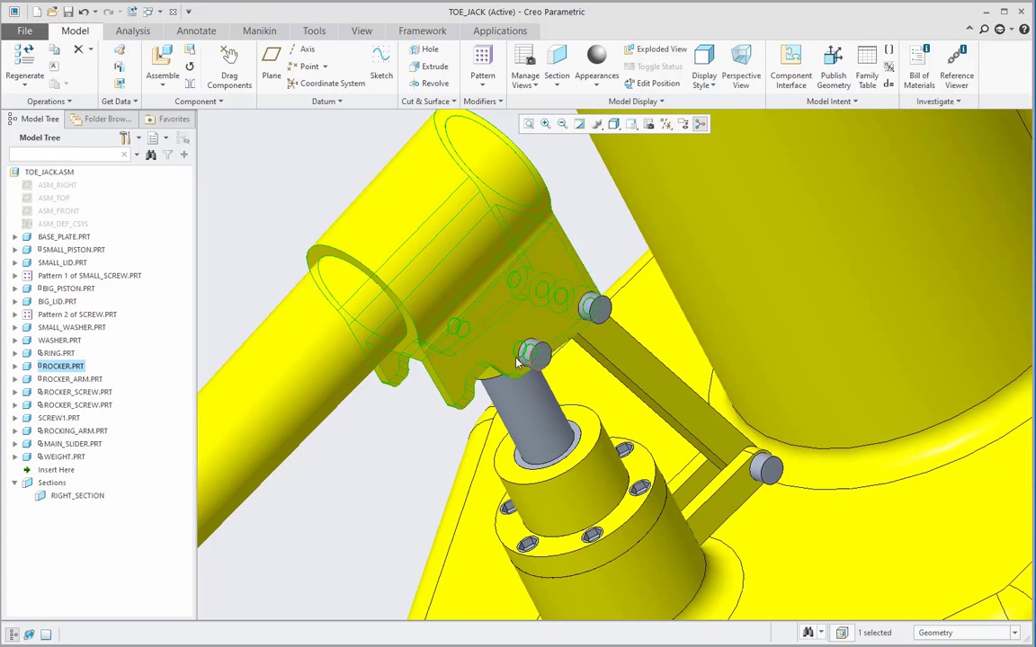
- Highlight ROCKER_ARM.PRT and examine how it links the rocker to the base plate
click(72, 378)
key(ctrl+d)
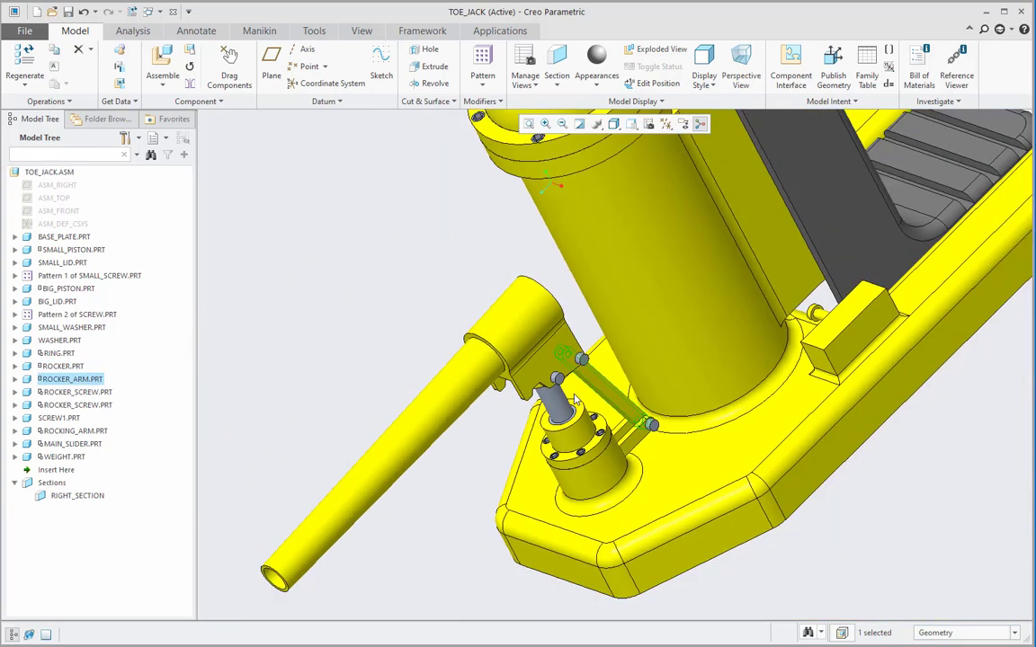
scroll(597, 368, up, 5)
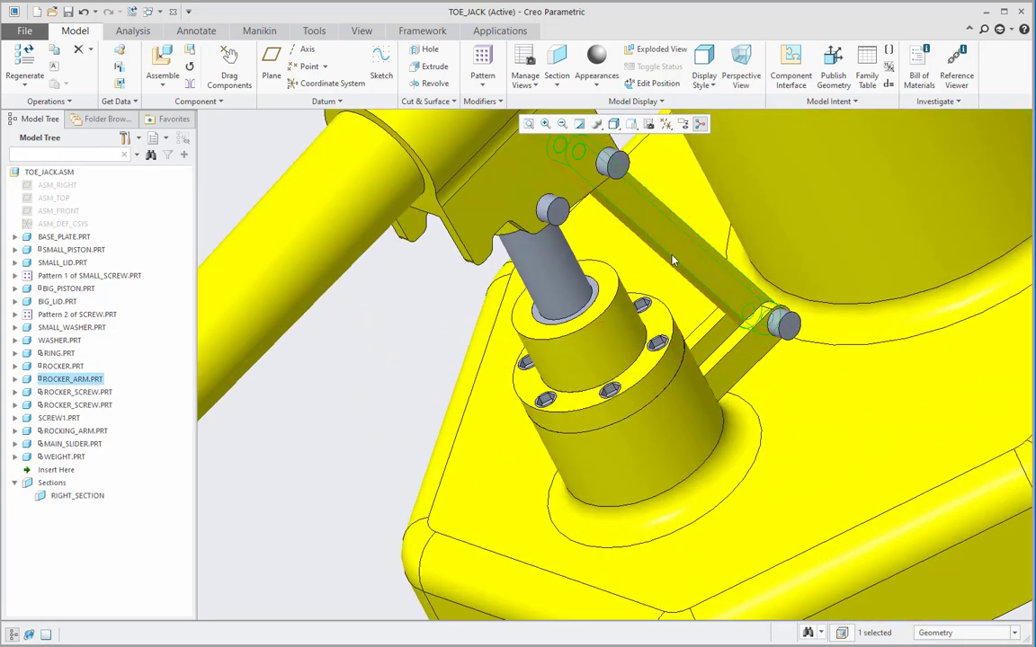
scroll(683, 286, down, 3)
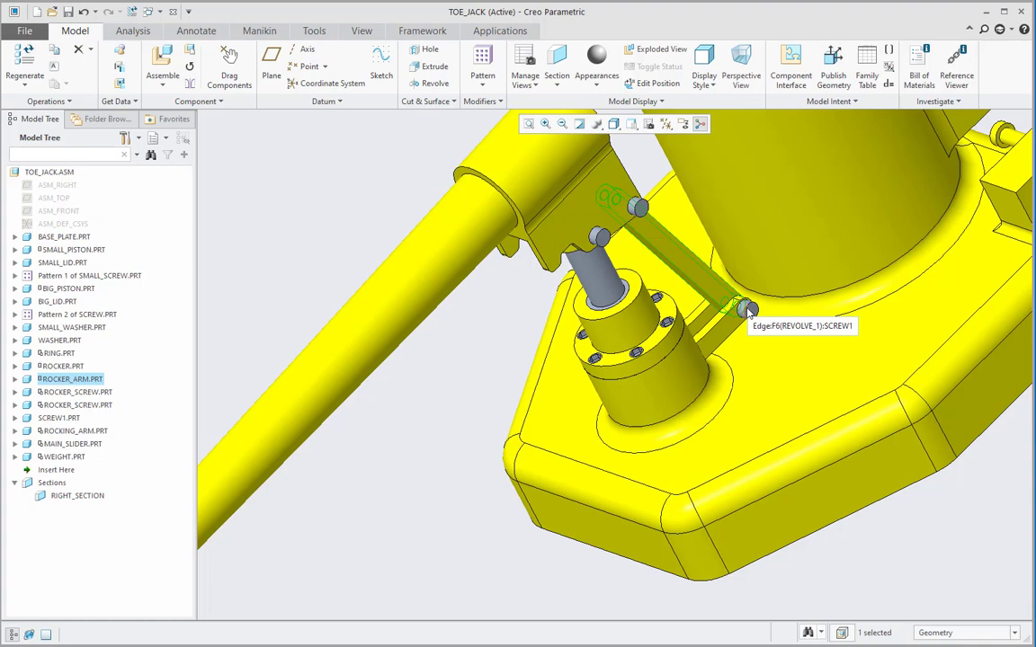
- Highlight both ROCKER_SCREW.PRT instances and SCREW1.PRT in turn, examining which rocker and rocker arm joints they pin
click(101, 393)
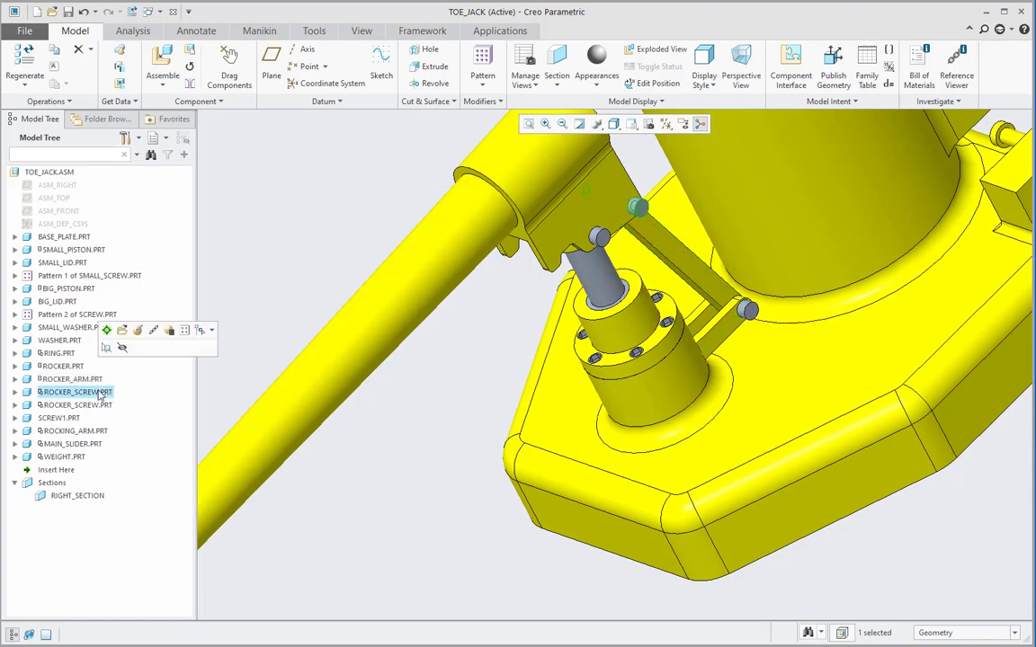
middle_drag(555, 423, 625, 313)
scroll(625, 313, down, 4)
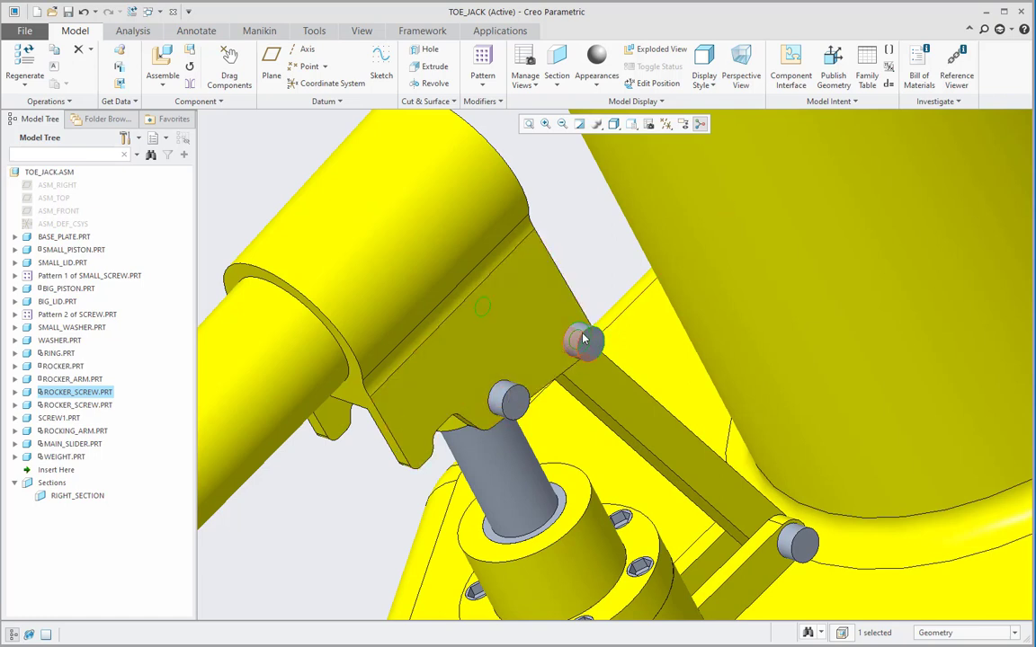
click(77, 406)
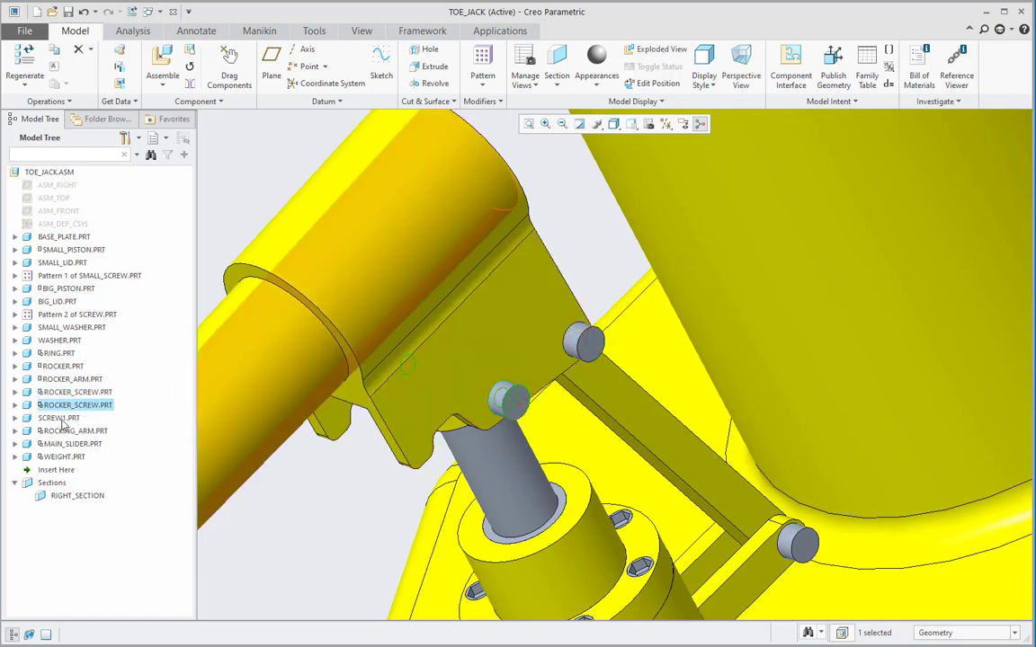
click(59, 419)
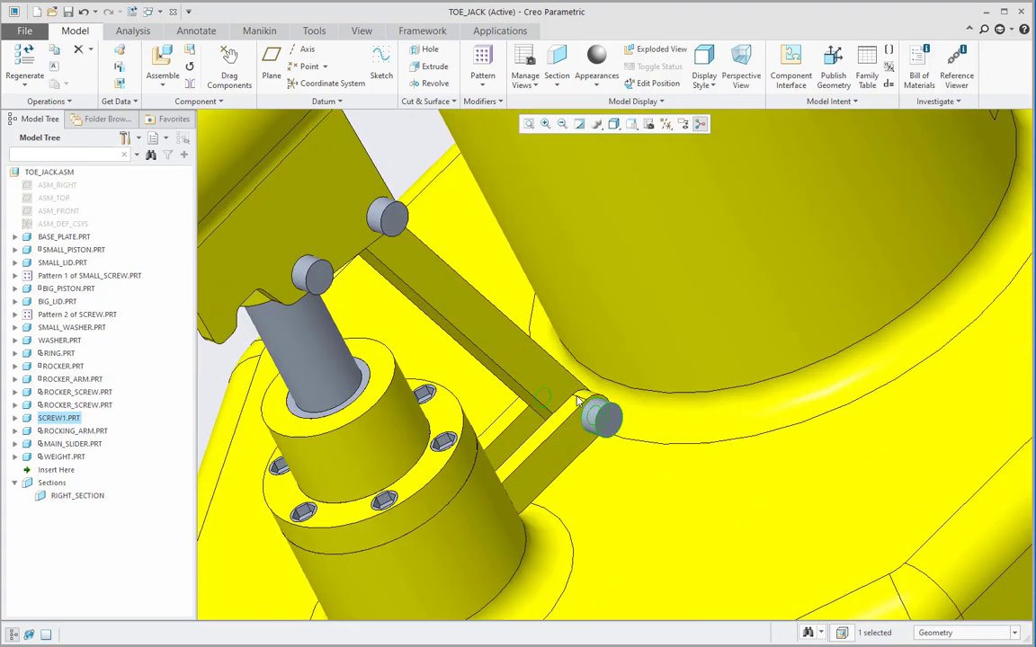
click(458, 358)
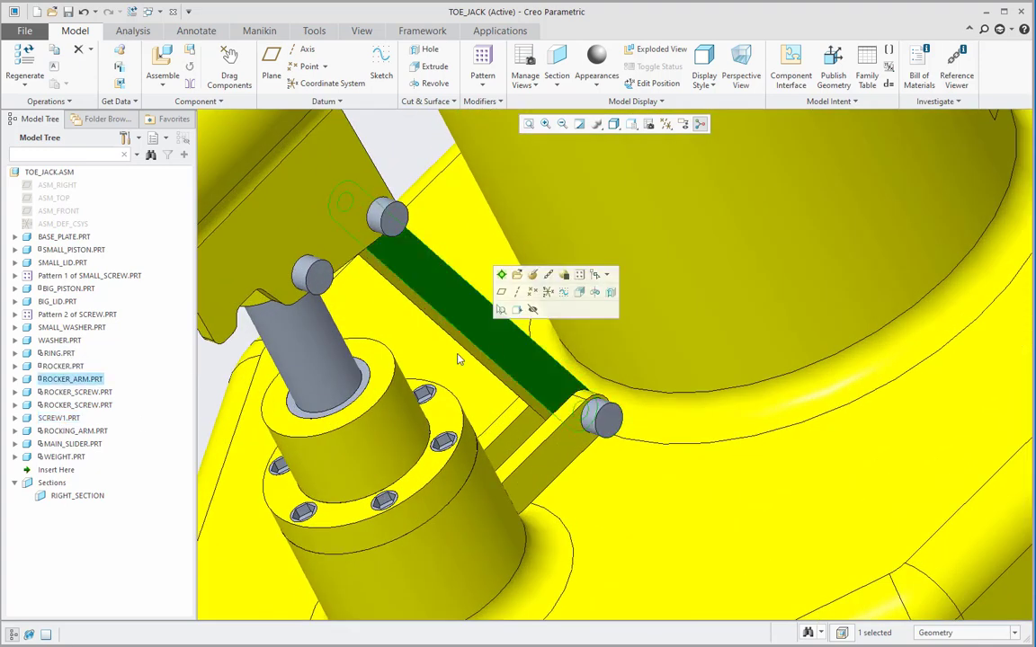
click(63, 419)
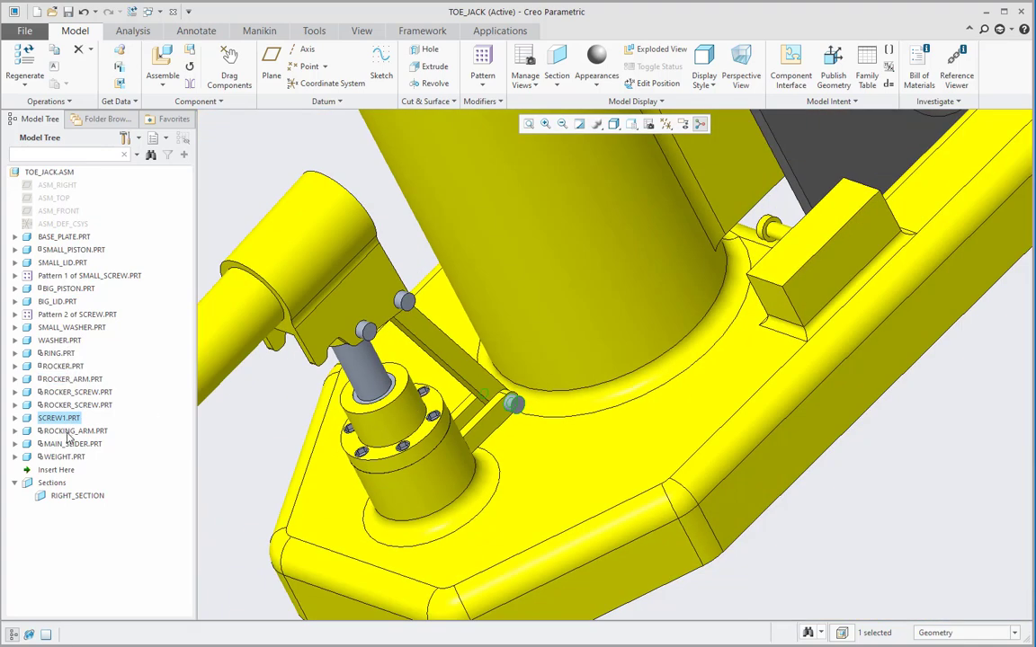
- Highlight ROCKING_ARM.PRT and examine how the handle is seated in the rocker
click(68, 432)
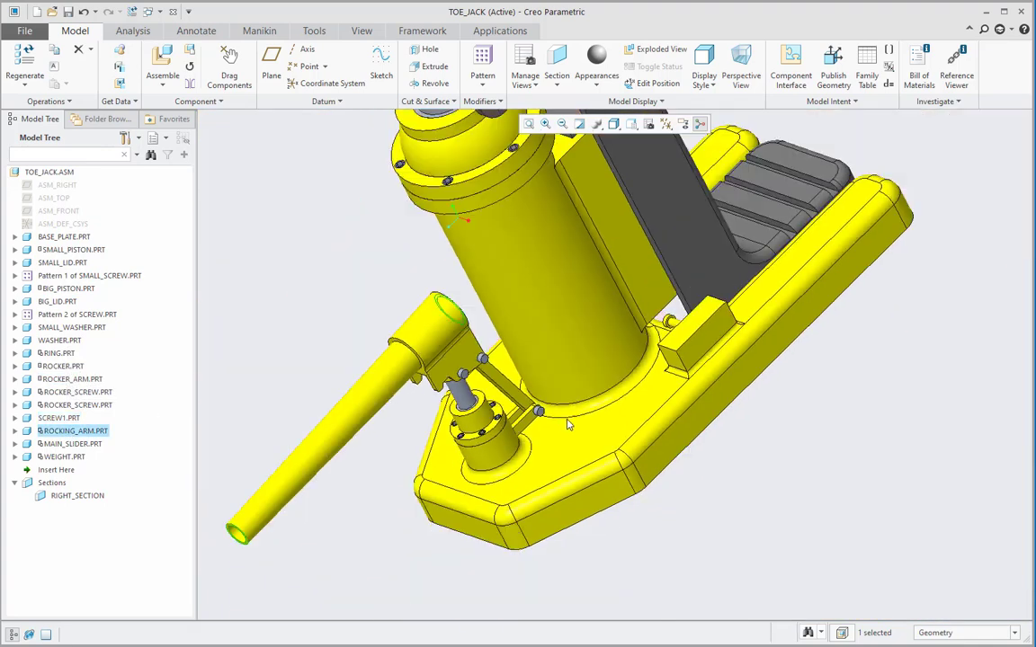
scroll(483, 442, up, 3)
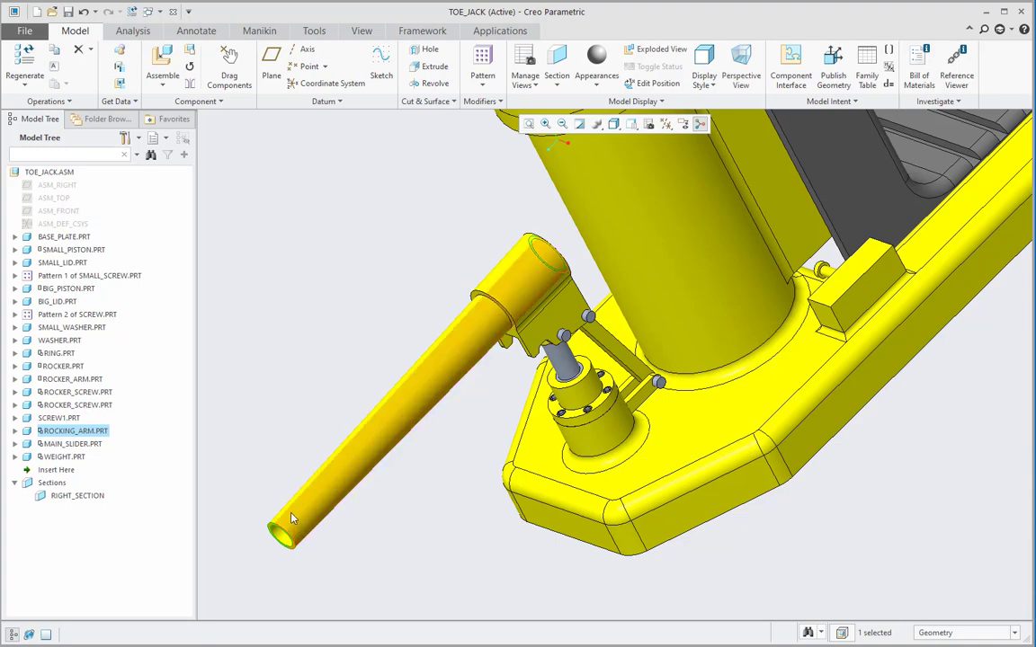
scroll(297, 525, up, 2)
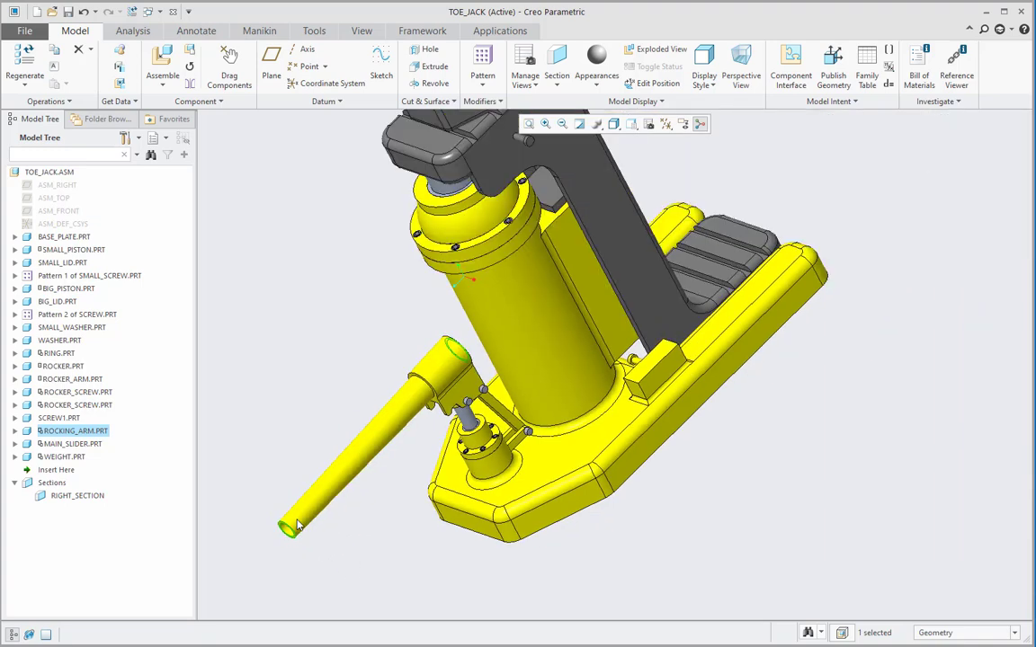
scroll(296, 525, down, 1)
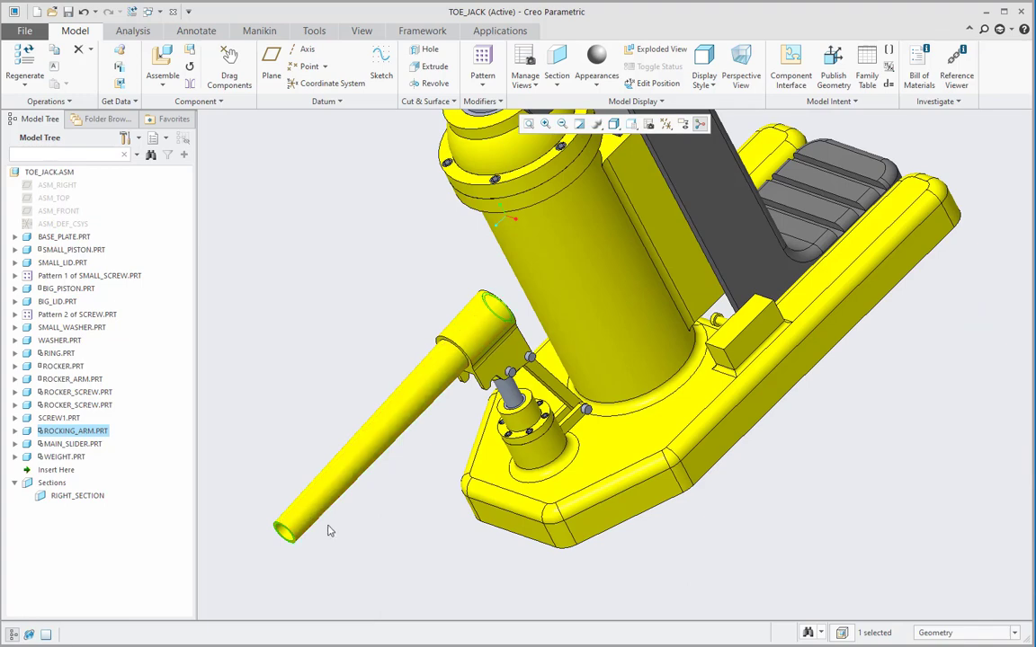
scroll(413, 538, up, 2)
scroll(358, 520, down, 2)
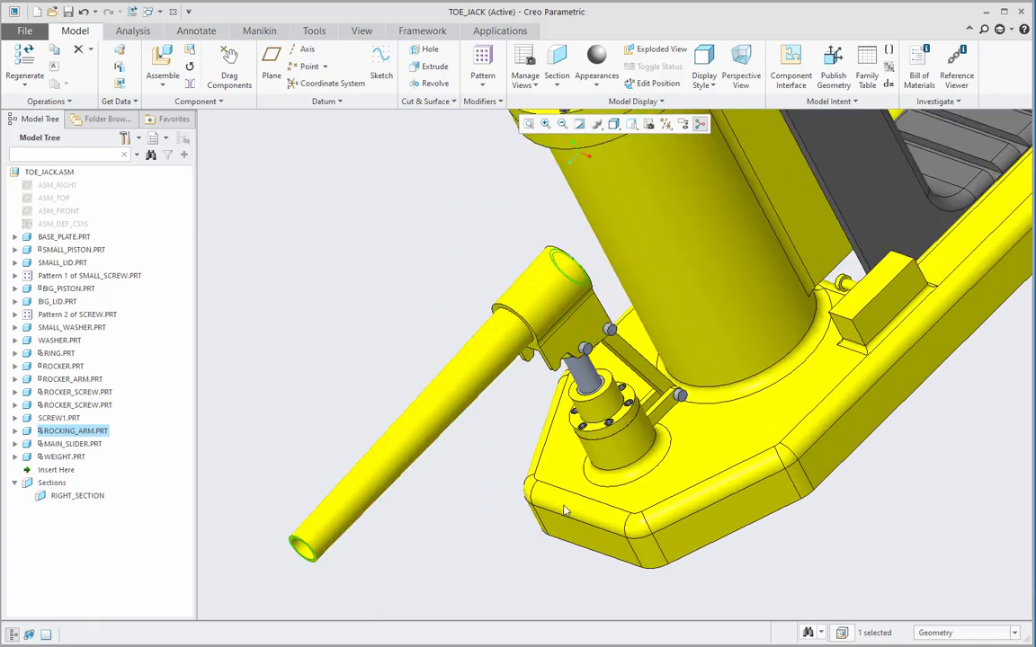
scroll(543, 460, up, 2)
scroll(665, 490, up, 1)
scroll(615, 441, down, 2)
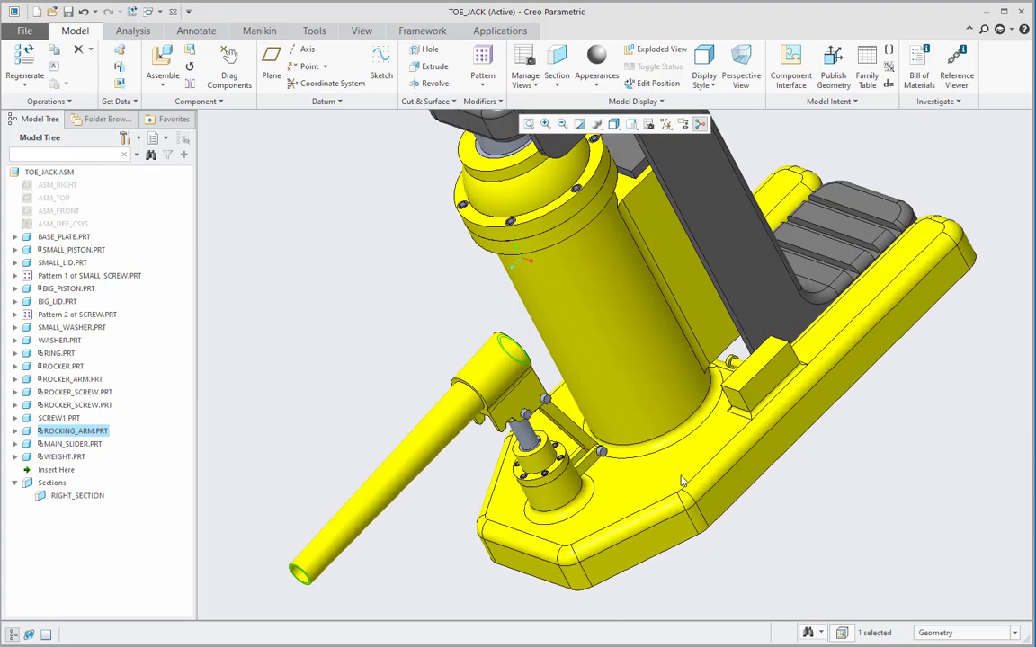
scroll(597, 258, up, 1)
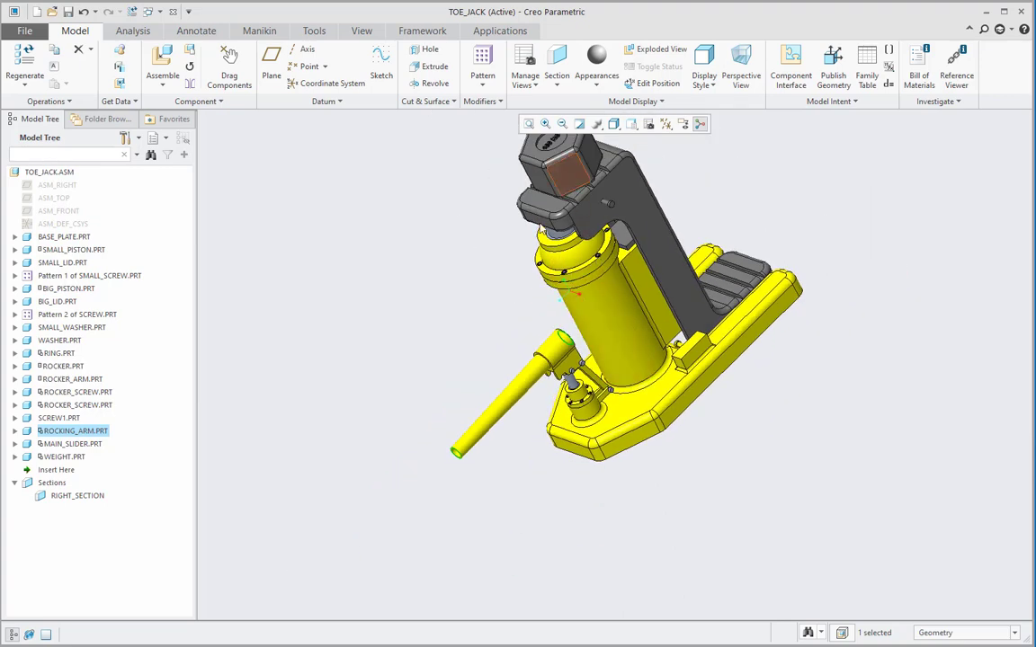
- Highlight MAIN_SLIDER.PRT and examine its contact with the big piston and the weight
click(73, 445)
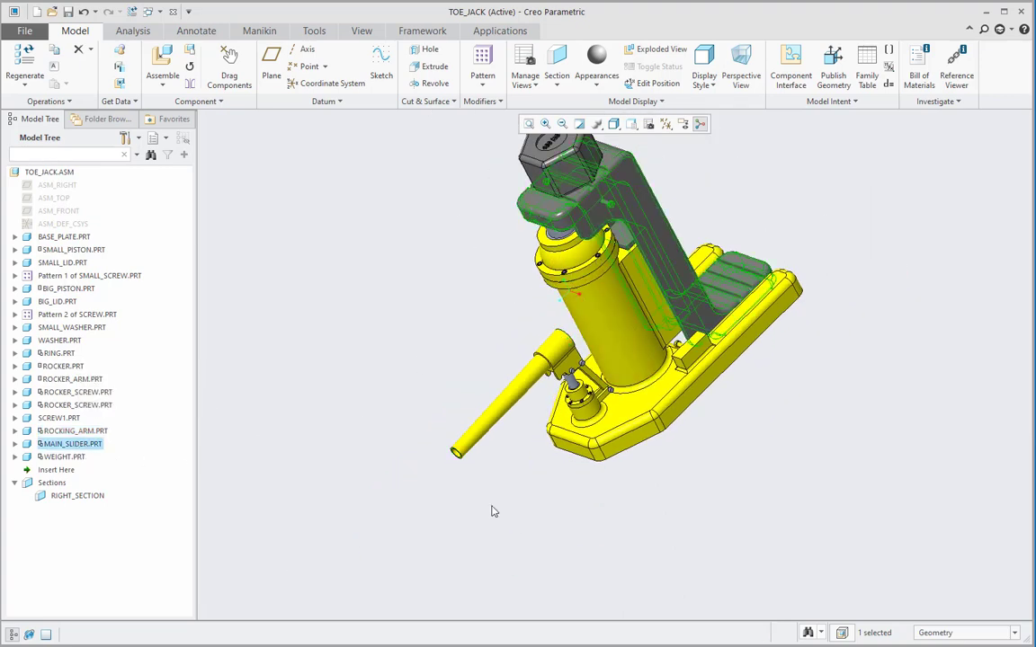
scroll(499, 450, up, 2)
scroll(529, 346, down, 1)
scroll(529, 346, down, 2)
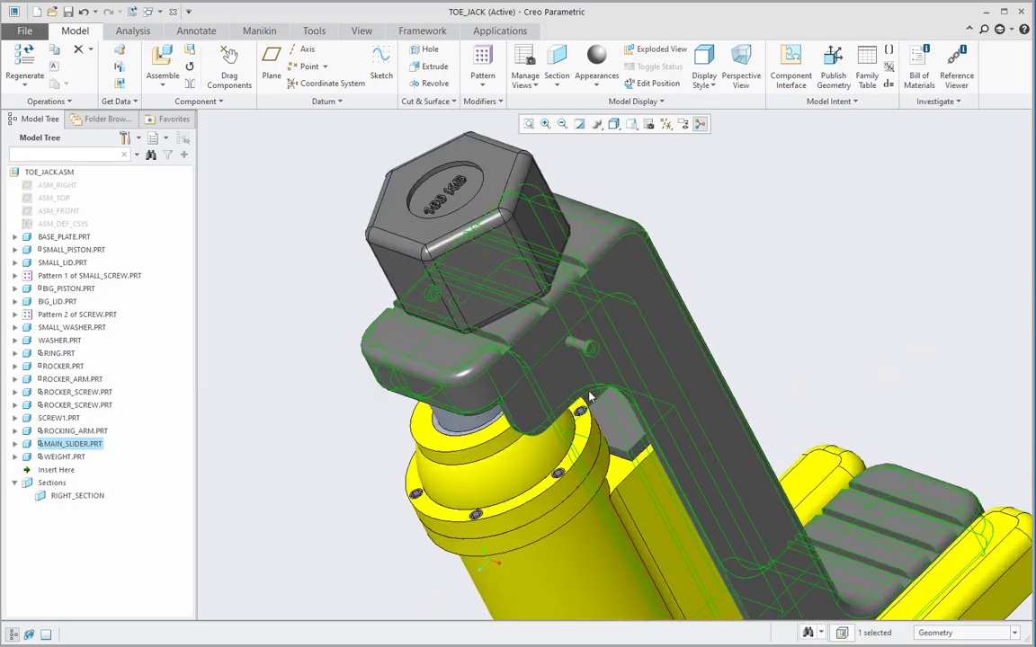
scroll(532, 337, up, 1)
middle_drag(589, 372, 596, 338)
scroll(547, 389, down, 2)
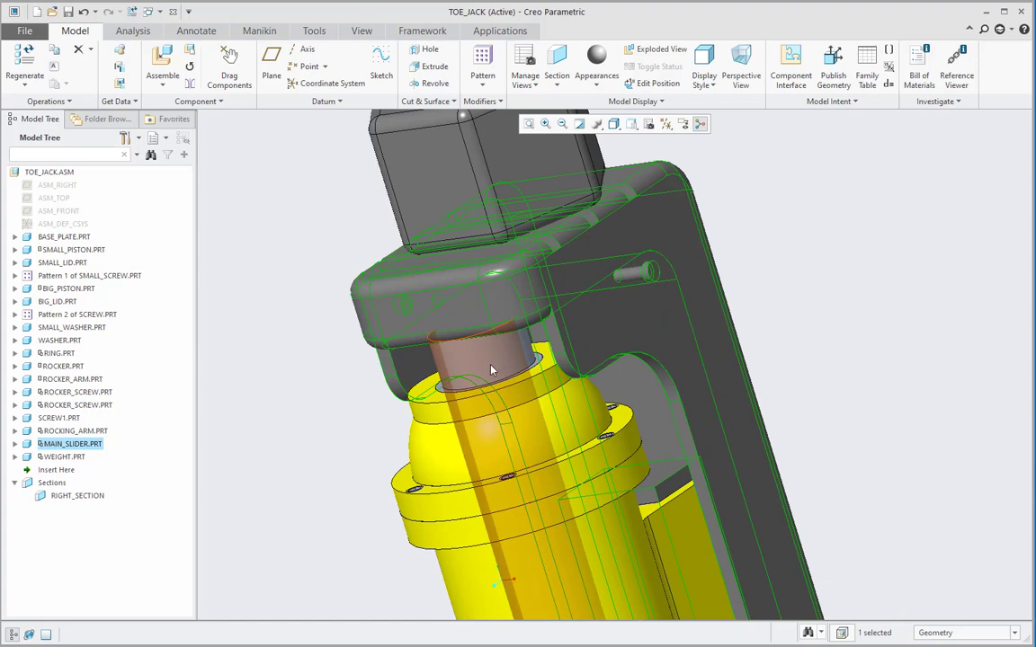
scroll(503, 373, up, 2)
scroll(512, 382, down, 1)
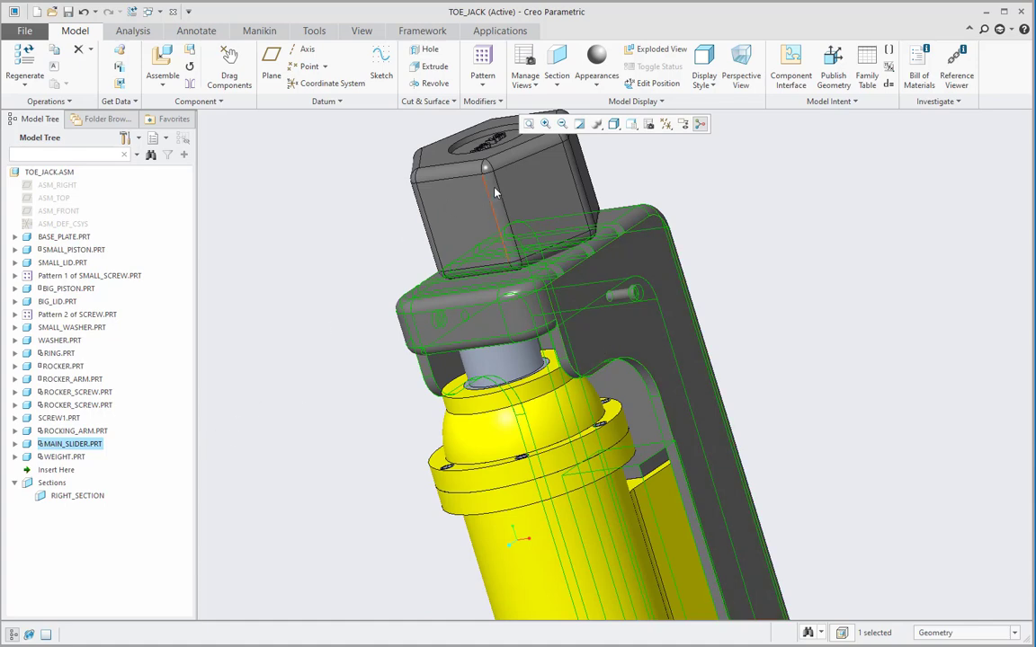
- Highlight WEIGHT.PRT to locate it on the main slider, and clear the selection
click(61, 457)
scroll(669, 362, up, 5)
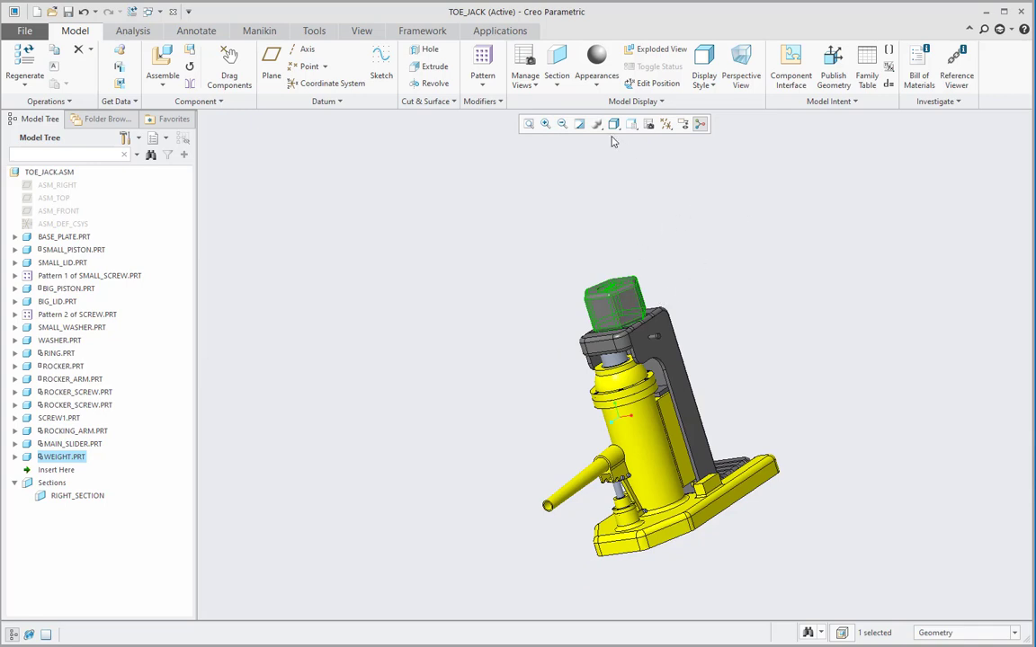
click(614, 124)
click(592, 149)
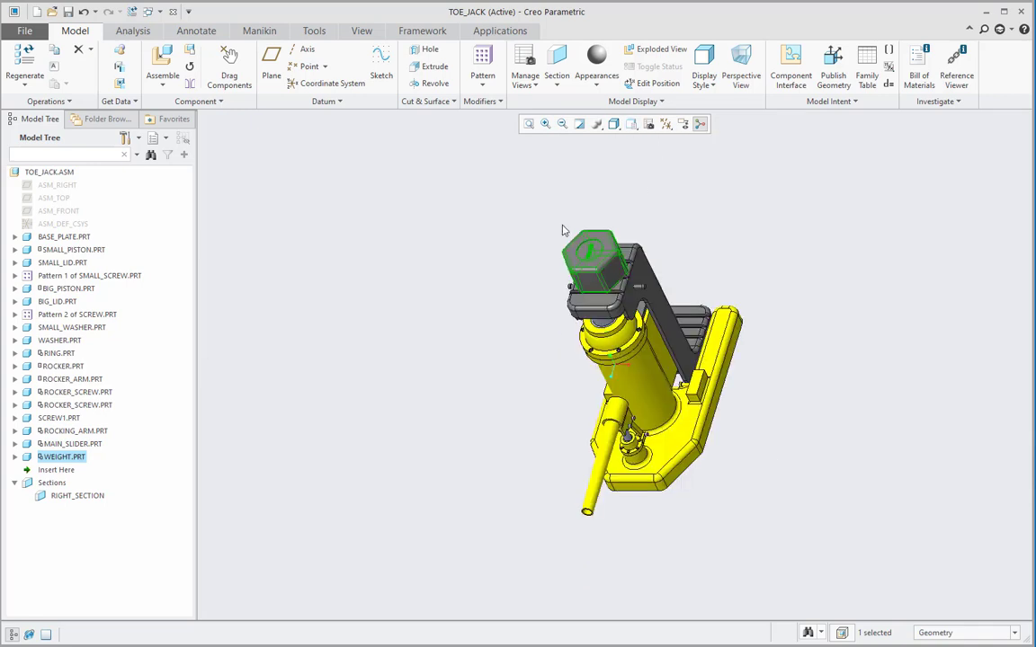
click(448, 253)
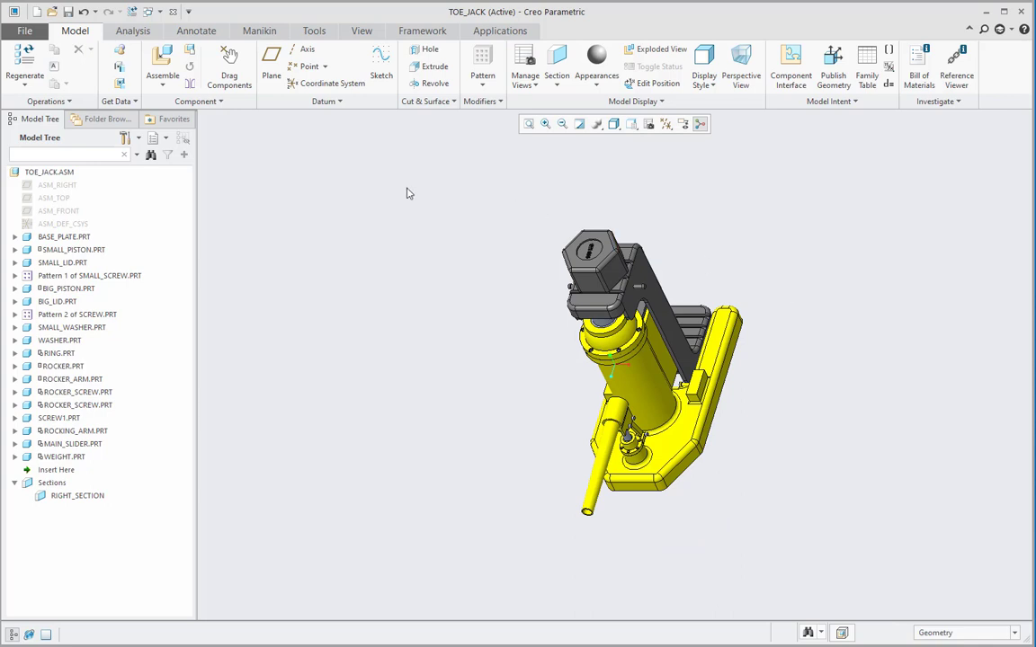
- Switch the toe jack assembly to the Mechanism application and inspect the joints around the small piston
click(493, 33)
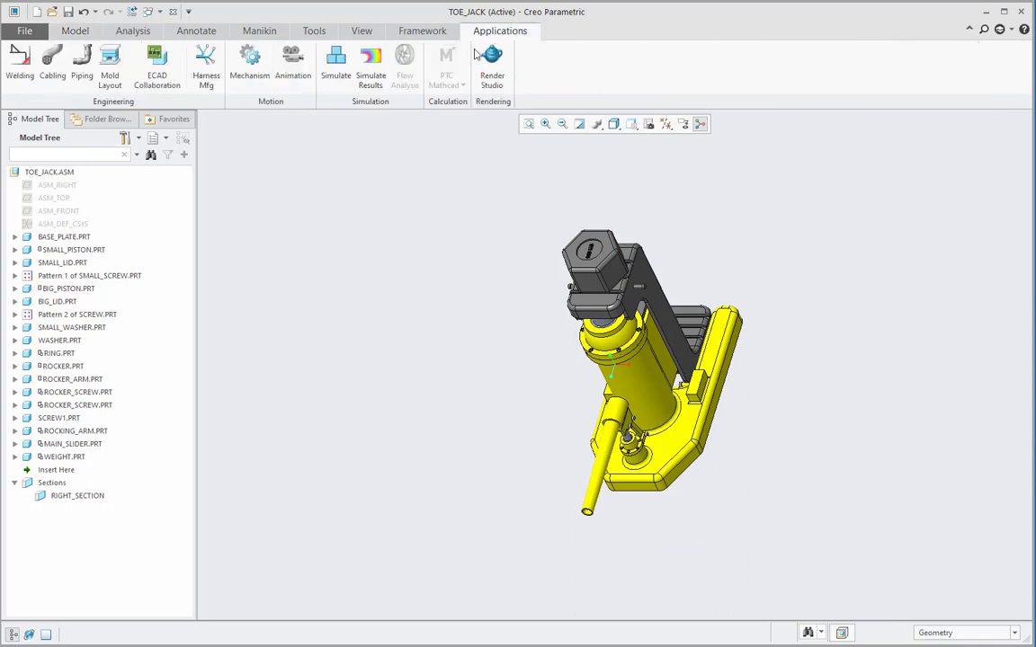
click(249, 63)
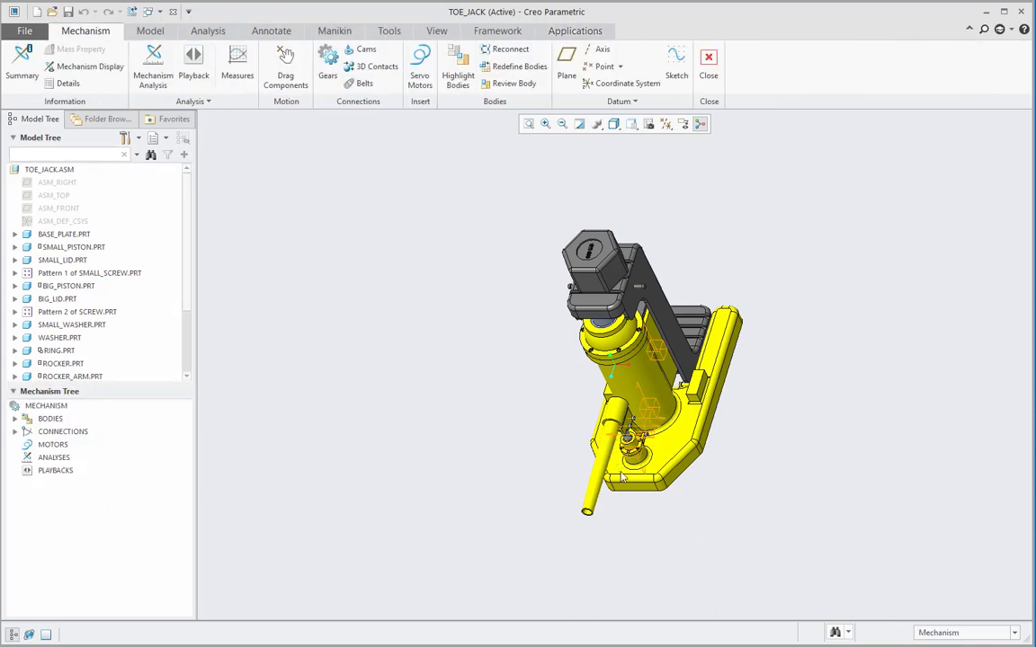
scroll(648, 469, up, 2)
scroll(647, 468, up, 6)
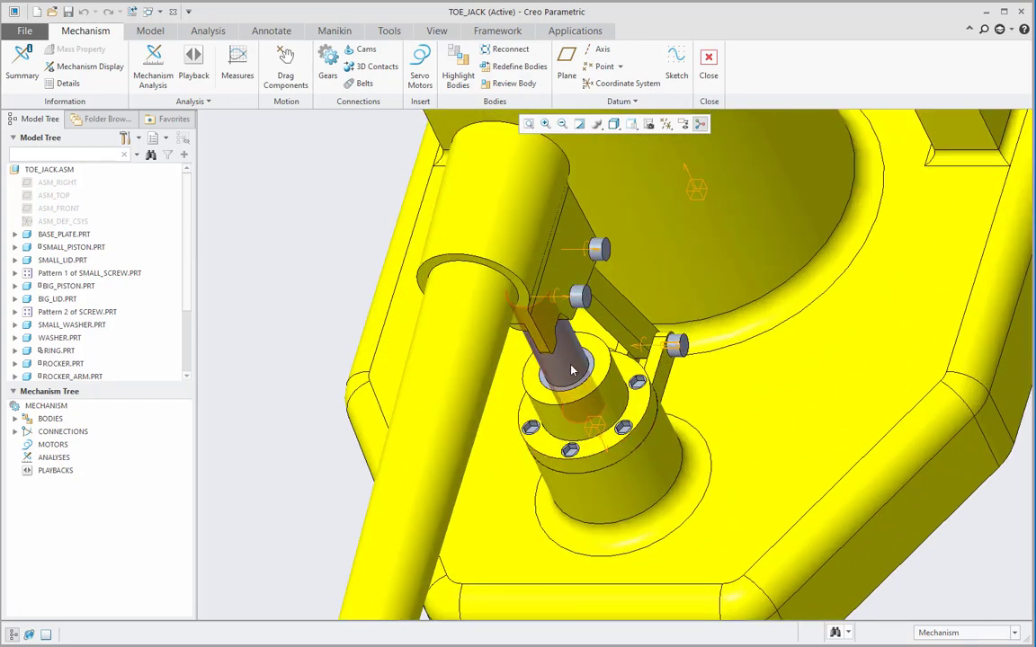
- Examine the joints around the small piston and rocker, and the big piston and main slider, up close and in the whole jack
scroll(573, 367, down, 2)
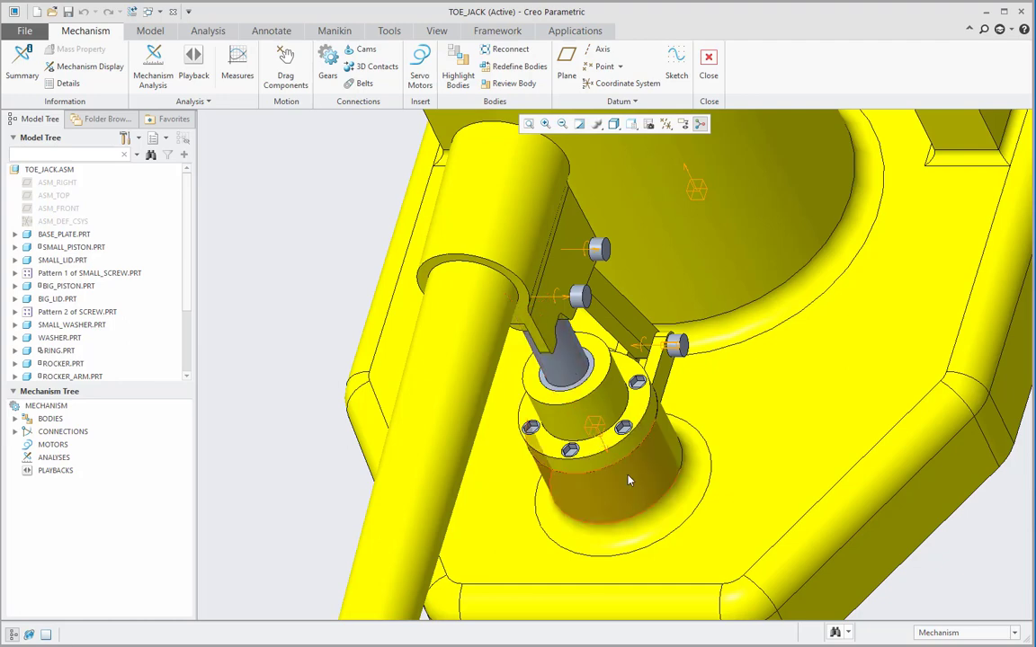
scroll(629, 481, down, 3)
scroll(628, 481, down, 5)
scroll(632, 421, up, 5)
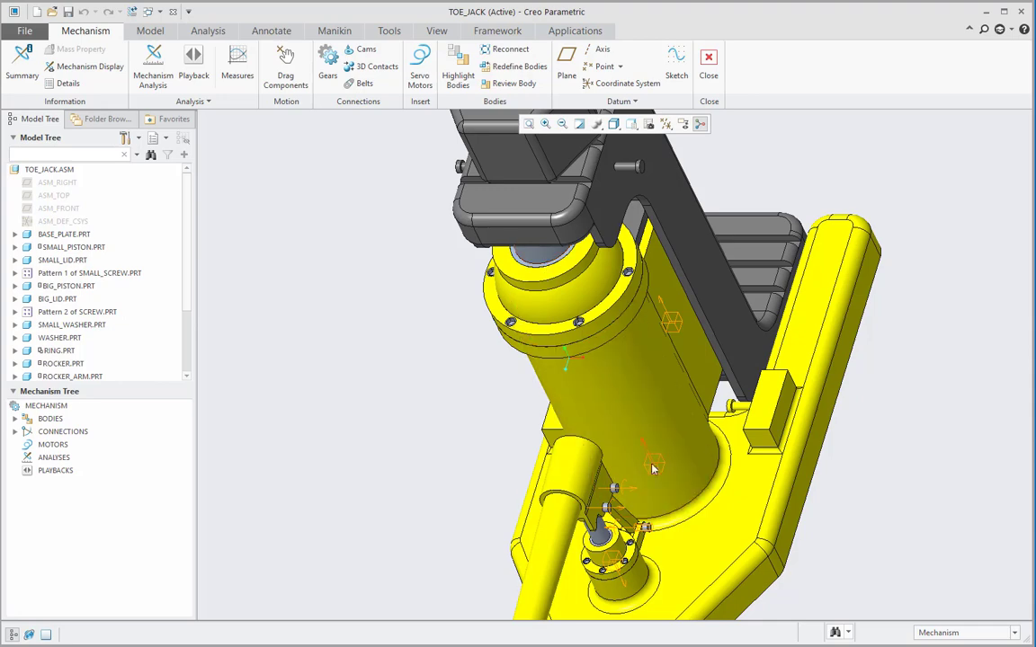
scroll(605, 224, down, 2)
scroll(605, 224, down, 2)
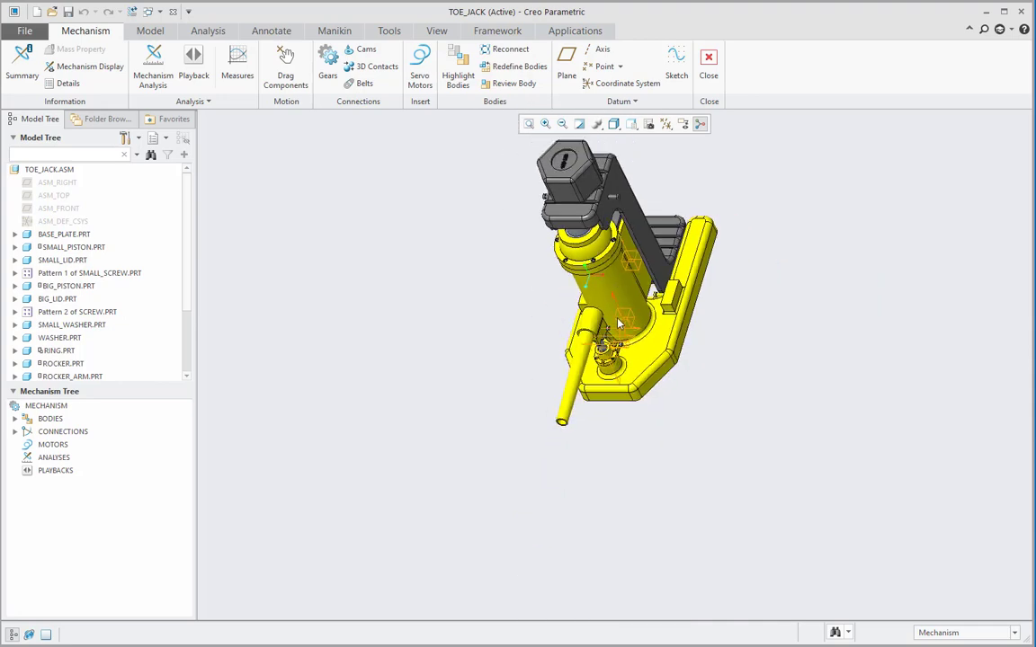
scroll(604, 311, up, 4)
scroll(604, 312, down, 3)
scroll(646, 326, up, 5)
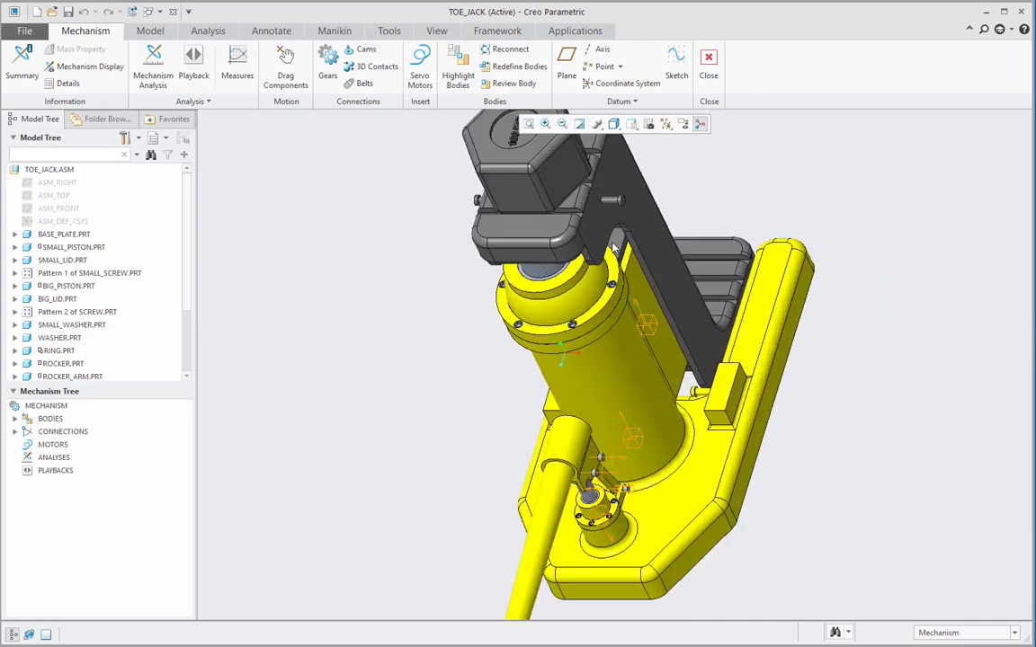
scroll(674, 308, down, 3)
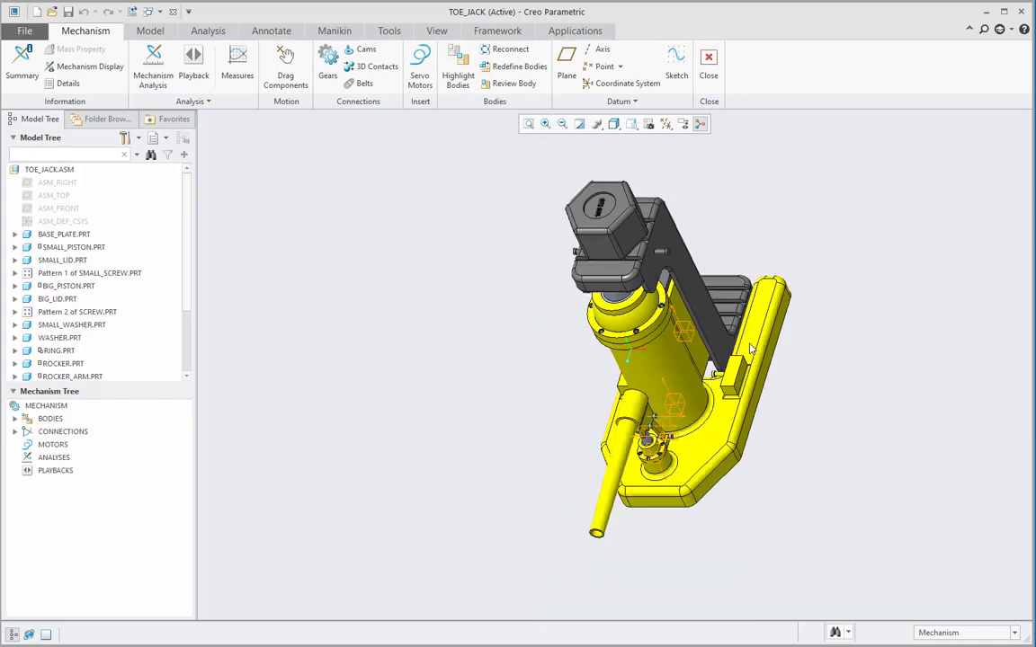
scroll(681, 381, up, 5)
scroll(682, 381, up, 2)
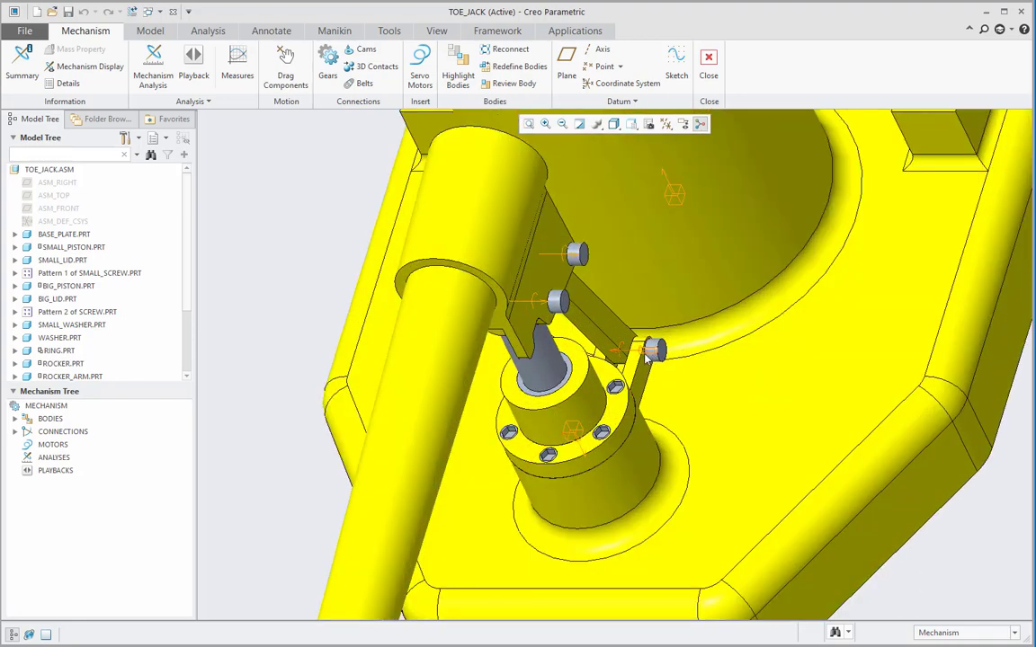
scroll(613, 355, up, 6)
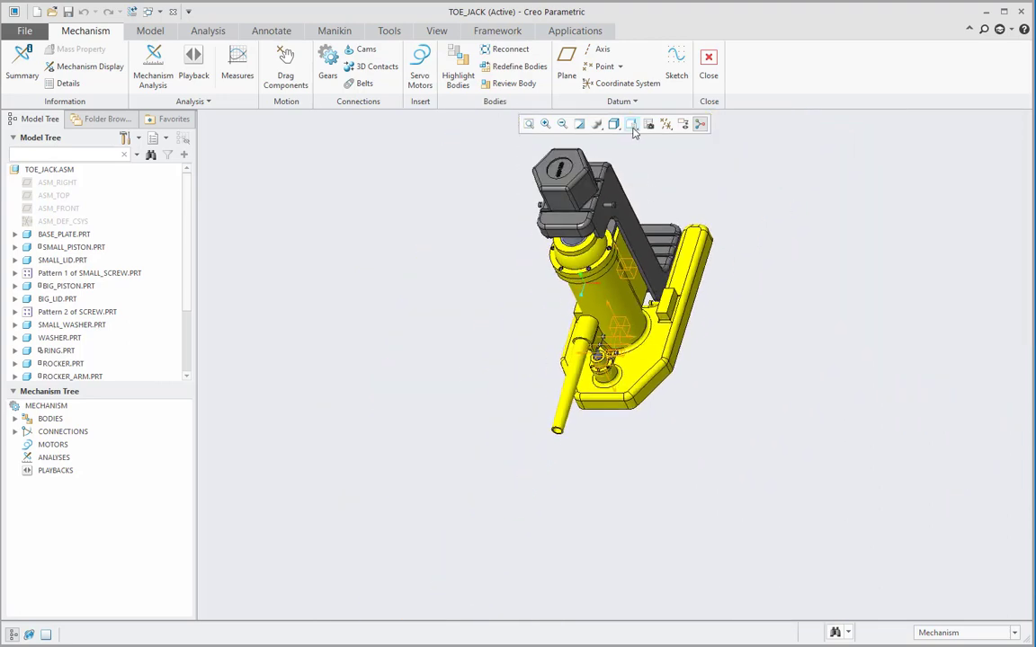
- Restore the standard orientation and examine the whole jack and its rocking arm
click(613, 123)
click(645, 137)
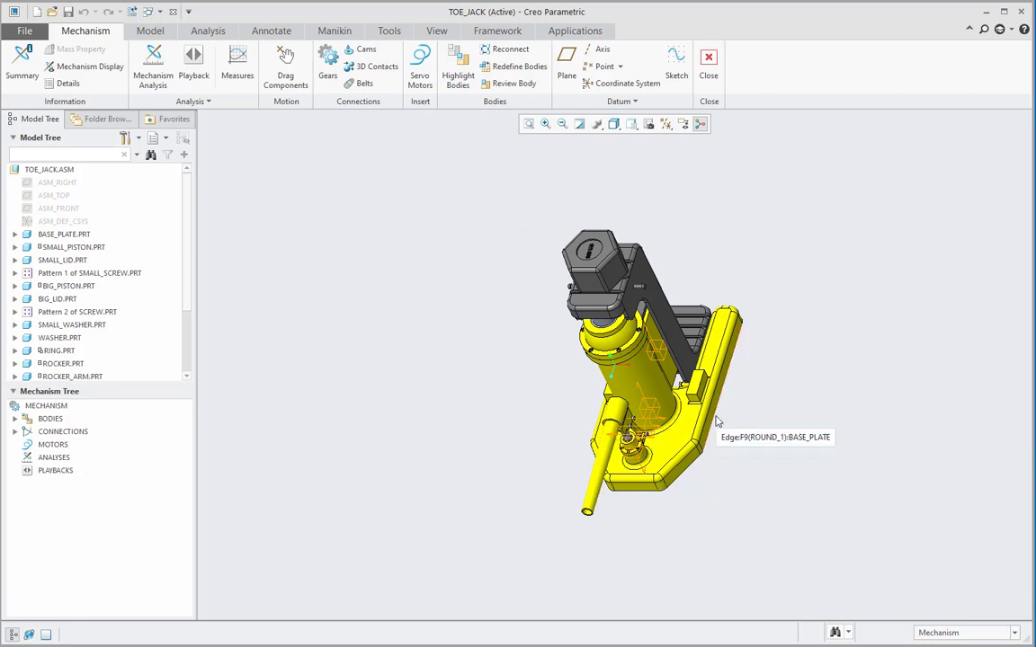
scroll(717, 421, up, 3)
scroll(716, 421, down, 3)
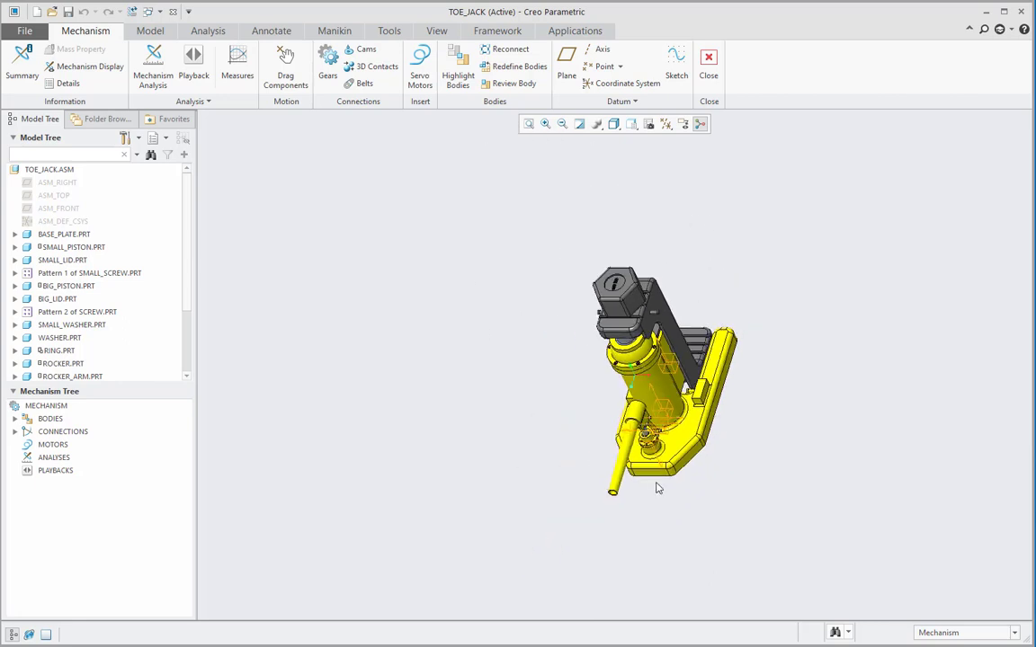
scroll(671, 471, up, 3)
scroll(691, 465, down, 3)
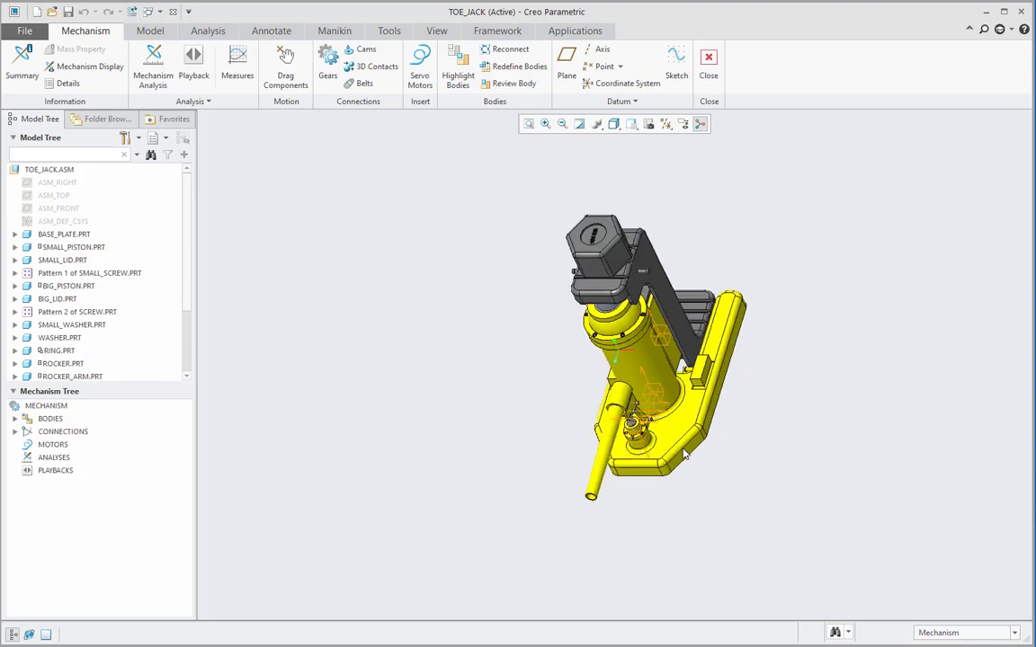
scroll(691, 465, up, 3)
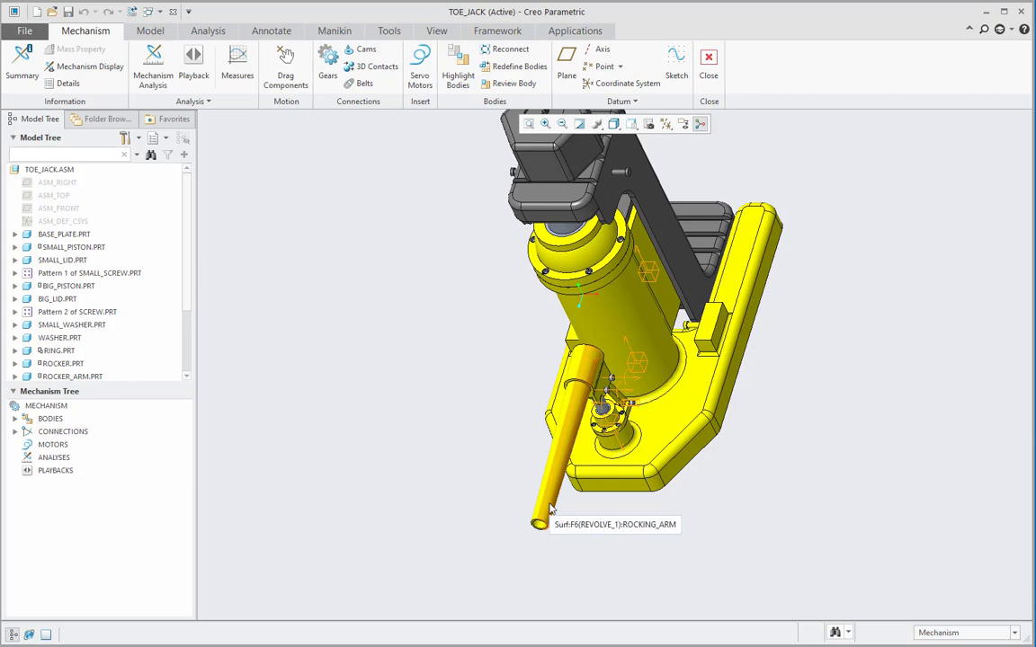
scroll(549, 508, down, 2)
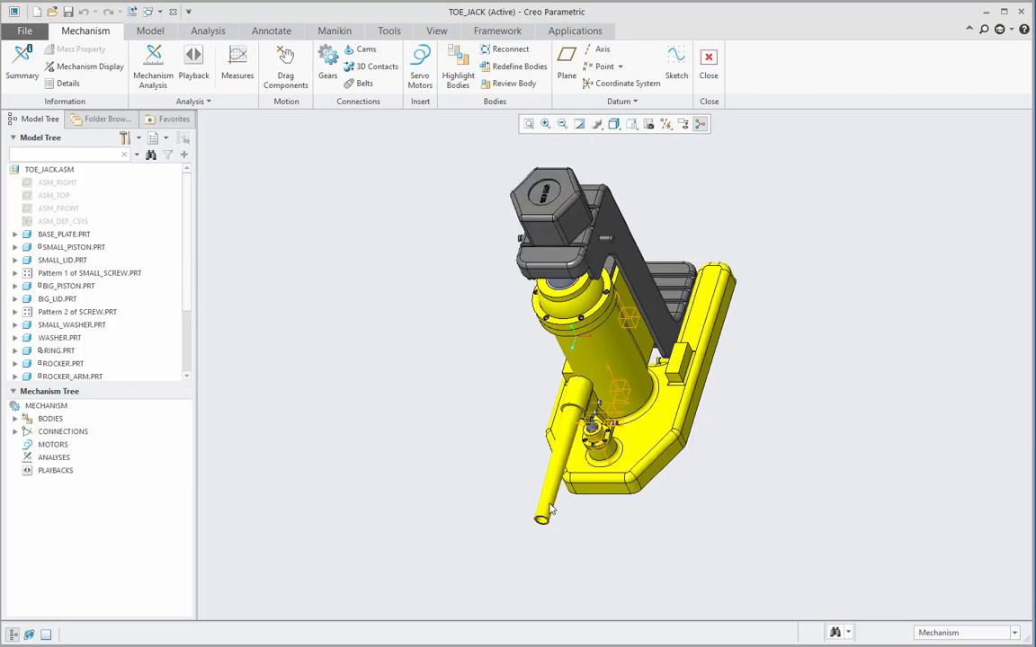
scroll(550, 509, up, 2)
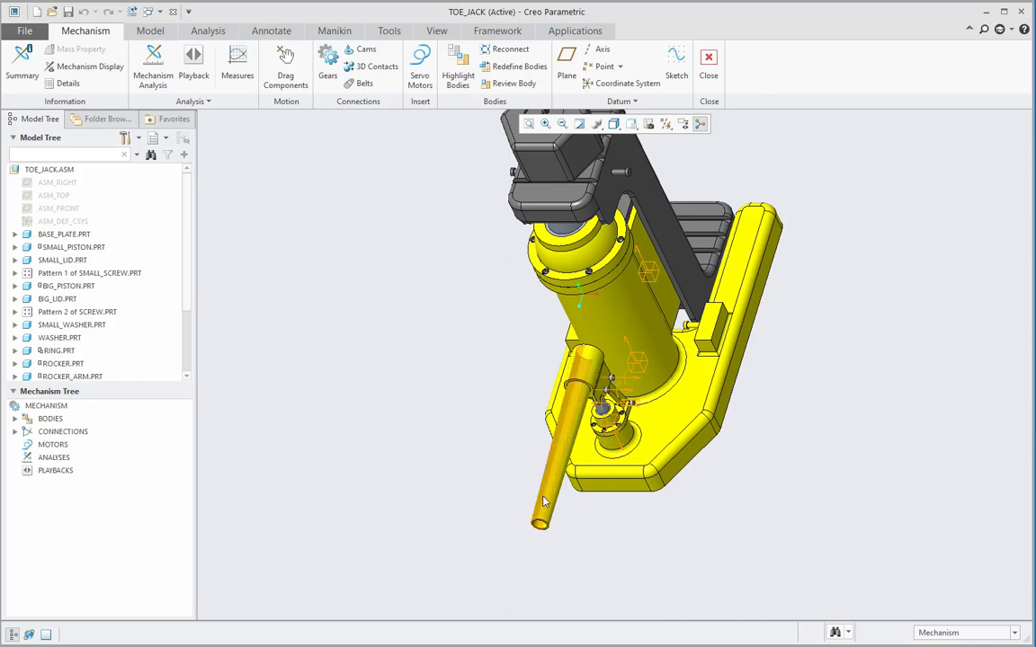
- Highlight ROCKING_ARM.PRT and examine it against the pistons, restore the standard orientation, and clear the selection
click(546, 486)
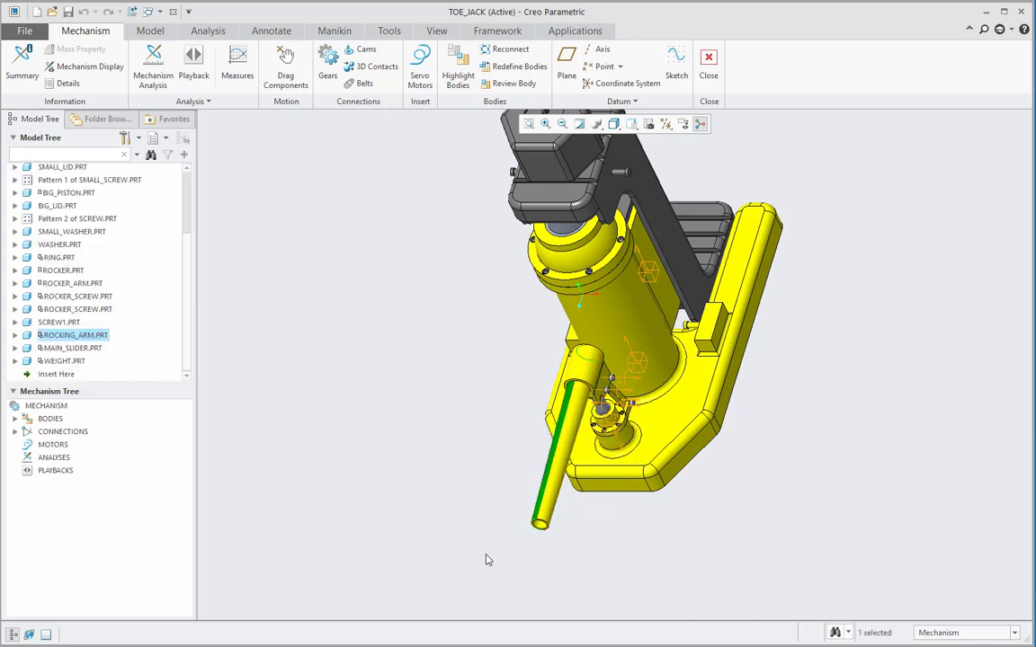
middle_drag(545, 518, 566, 518)
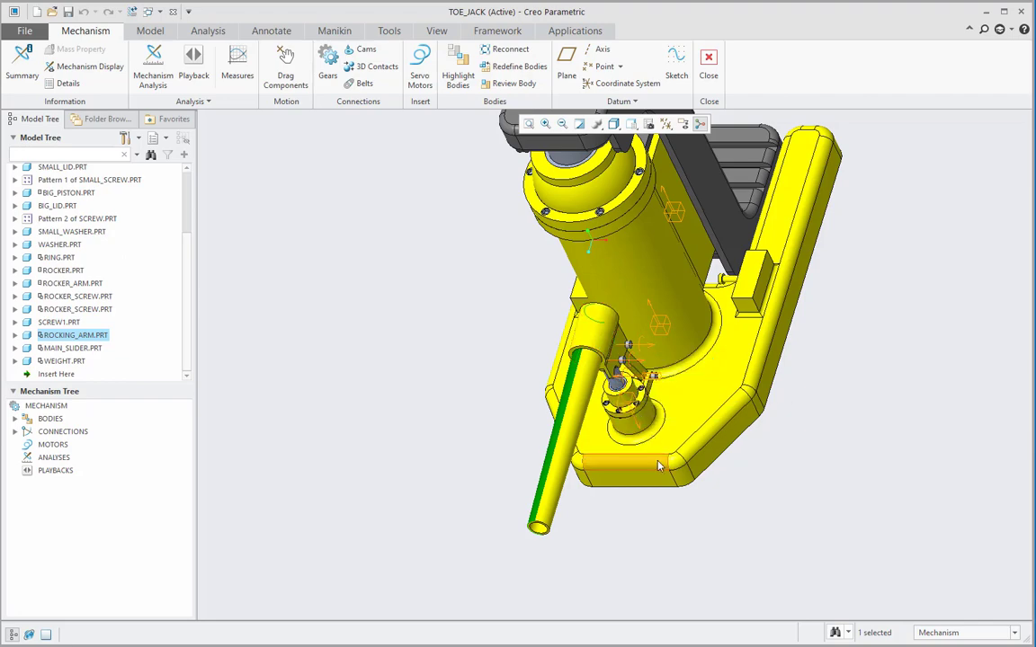
scroll(659, 466, down, 3)
scroll(634, 355, up, 2)
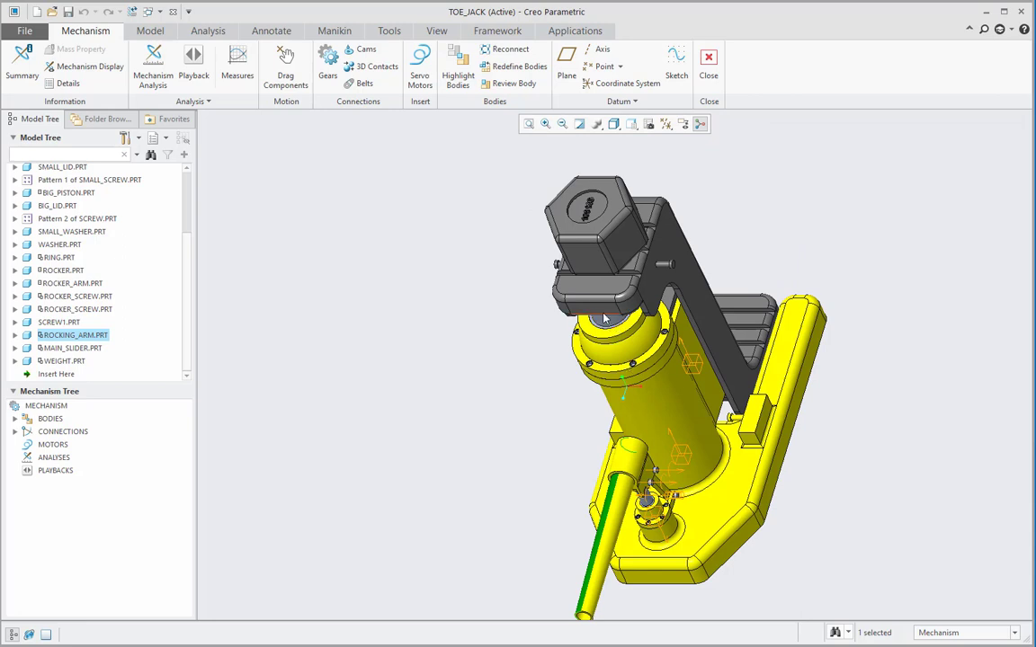
click(637, 128)
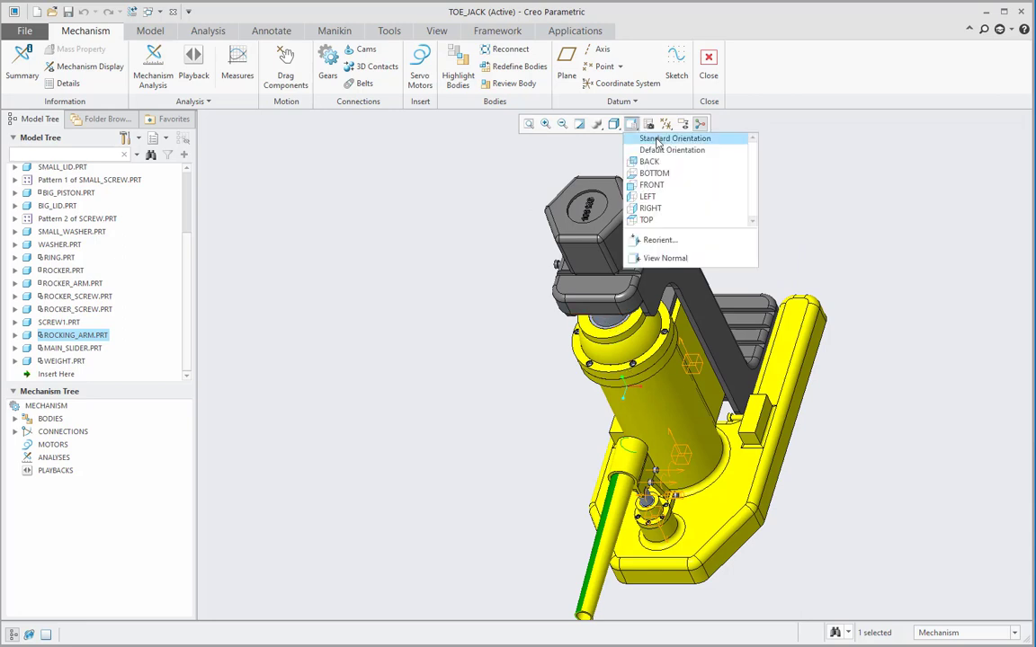
click(656, 138)
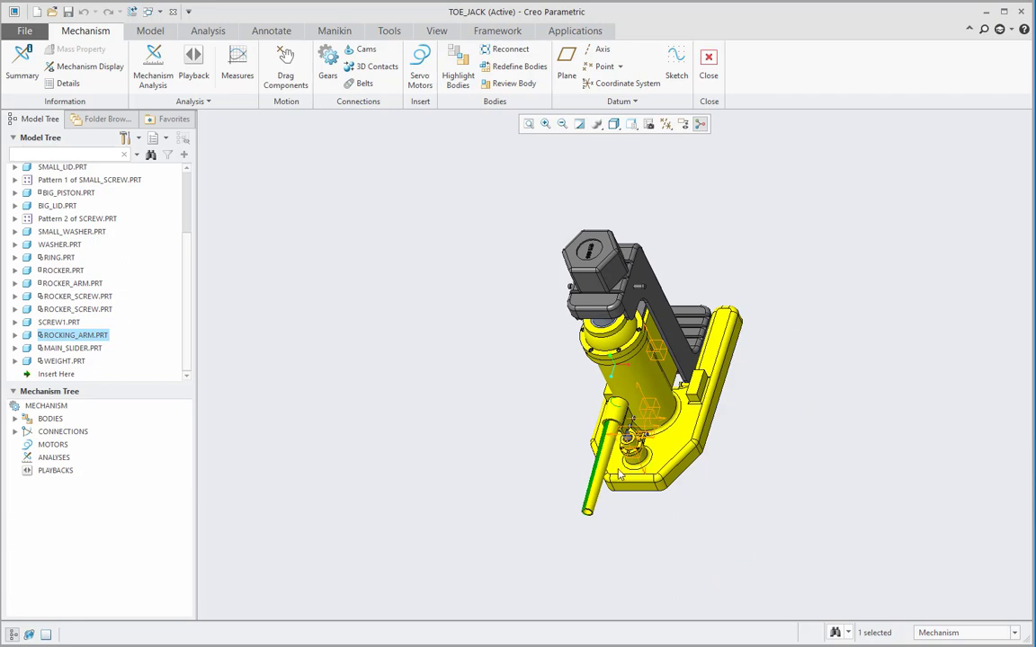
click(457, 331)
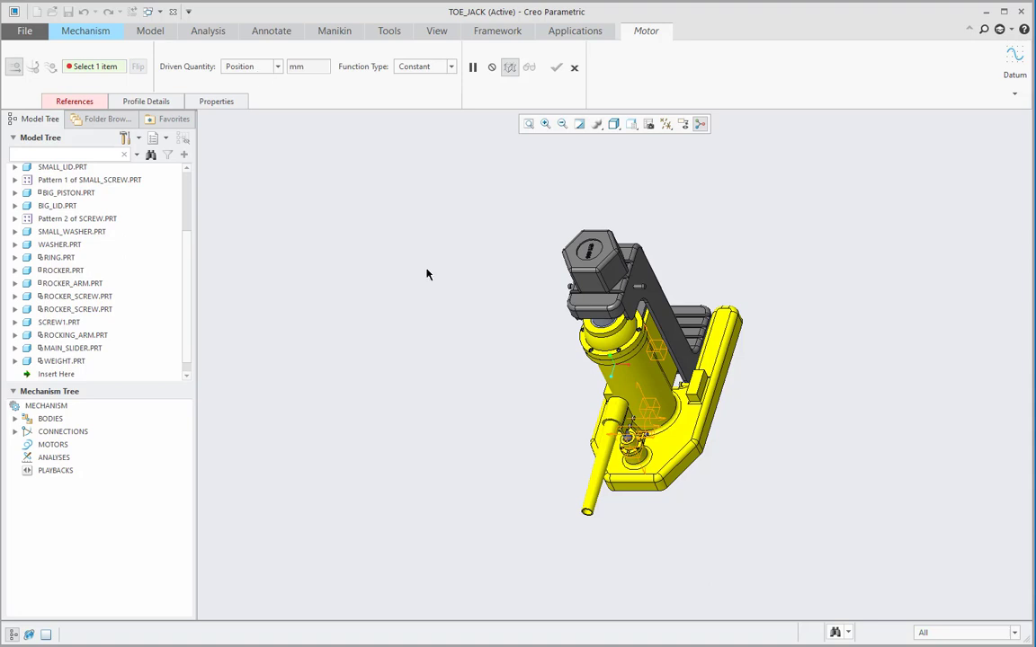
- Name the new servo motor small_piston_downward_motion
scroll(580, 396, down, 4)
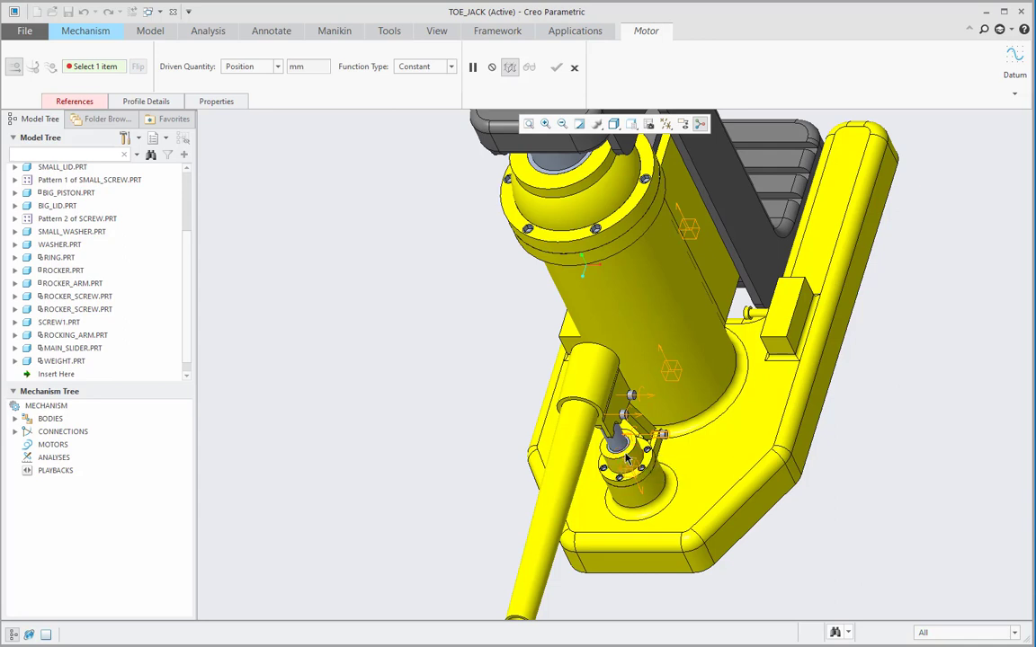
click(216, 102)
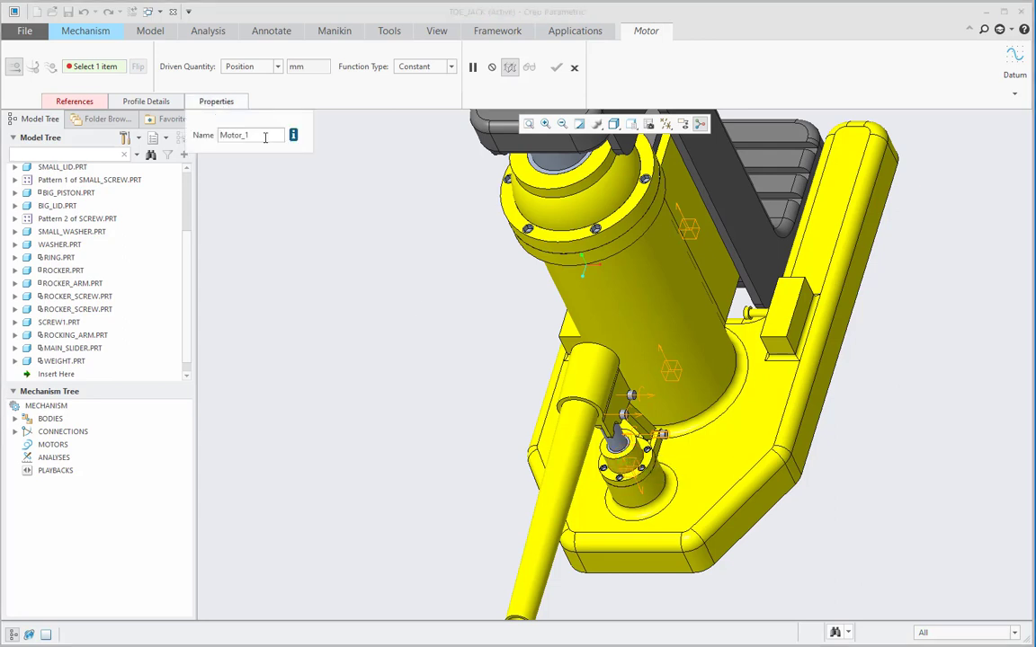
drag(241, 135, 217, 136)
text(small_pis)
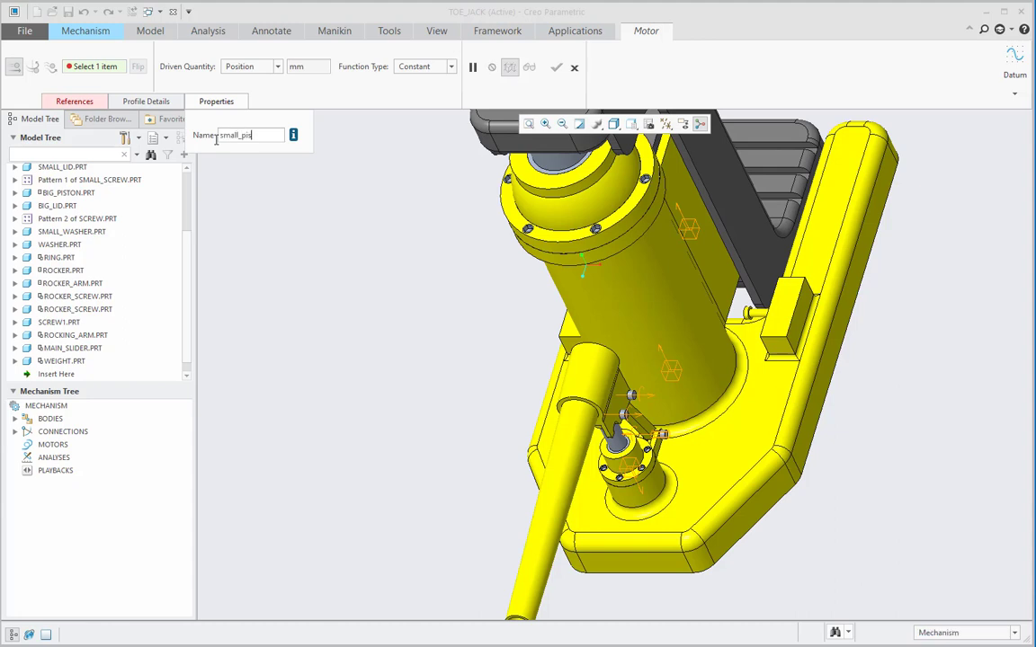
text(to)
text(n_dow)
text(n)
text(ward)
text(_motion)
click(311, 230)
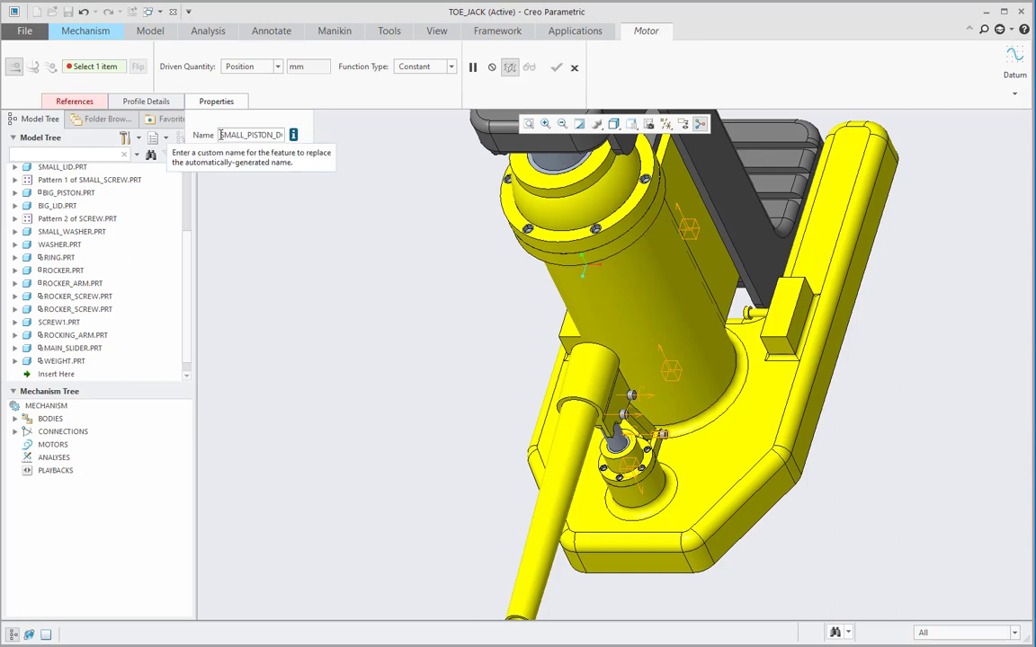
- Assign the small piston's translation axis as the motor's driven entity and set its function type to Table
click(75, 102)
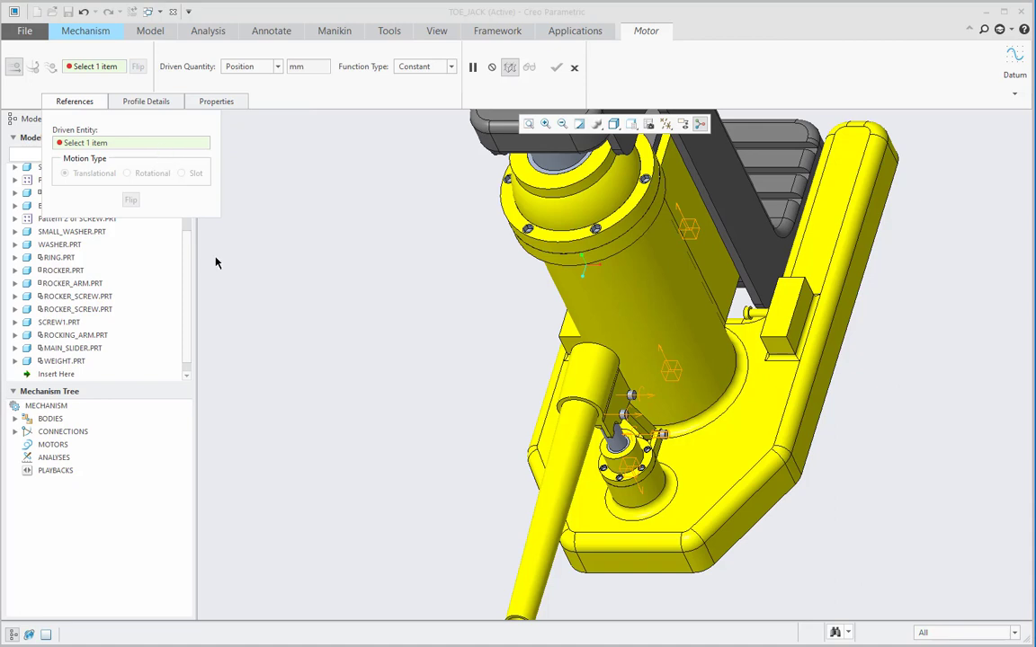
click(641, 494)
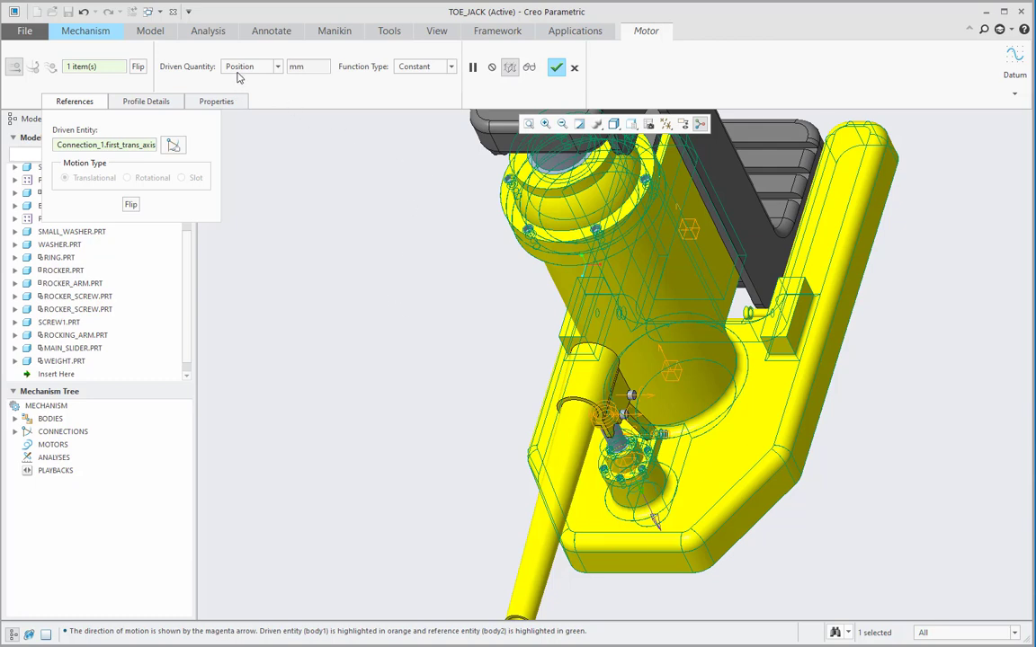
click(148, 101)
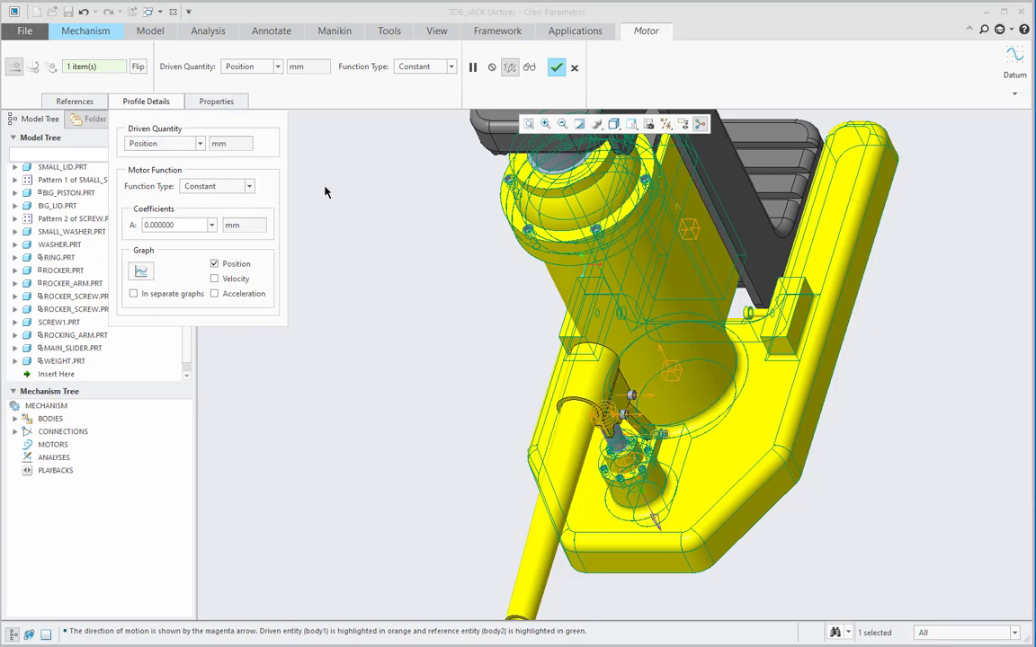
click(208, 187)
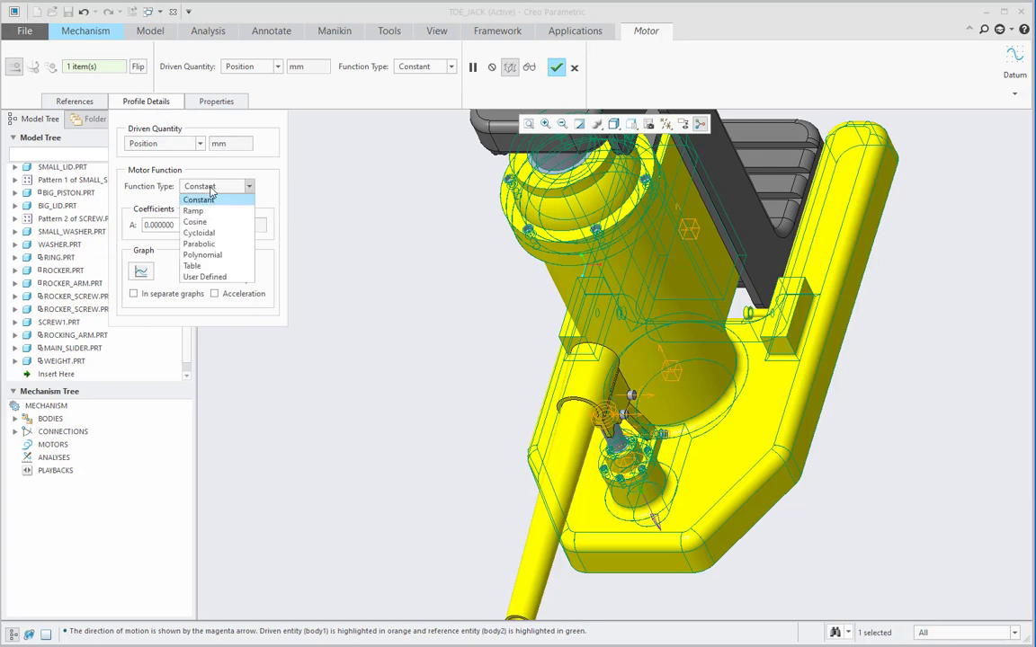
click(204, 268)
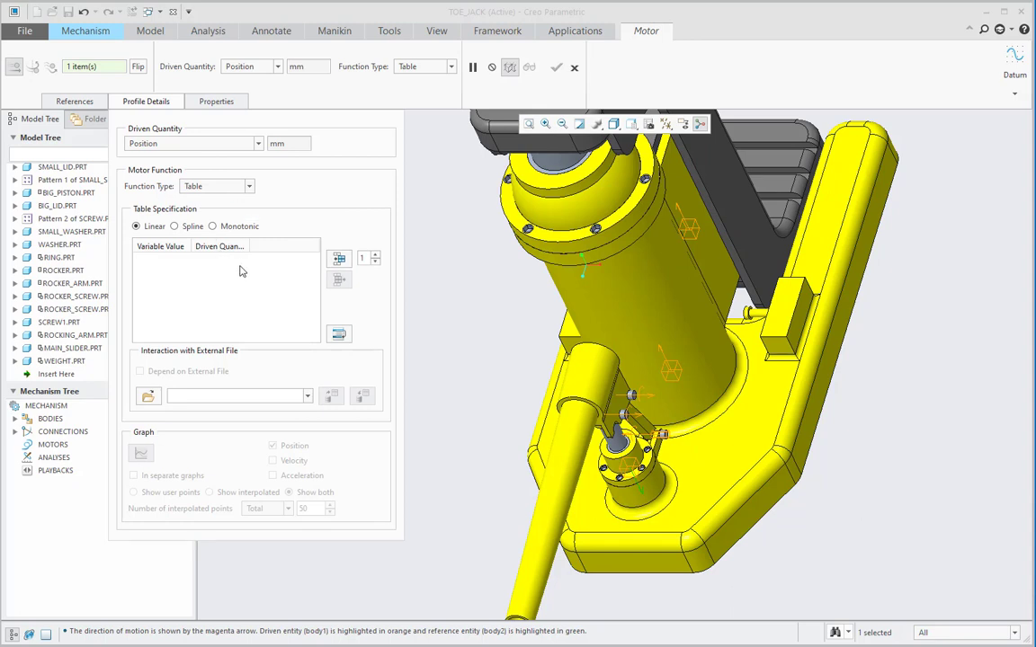
- Widen the driven quantity column and add a series of rows to the motor's linear position table
drag(247, 240, 280, 243)
click(338, 260)
click(340, 261)
click(340, 261)
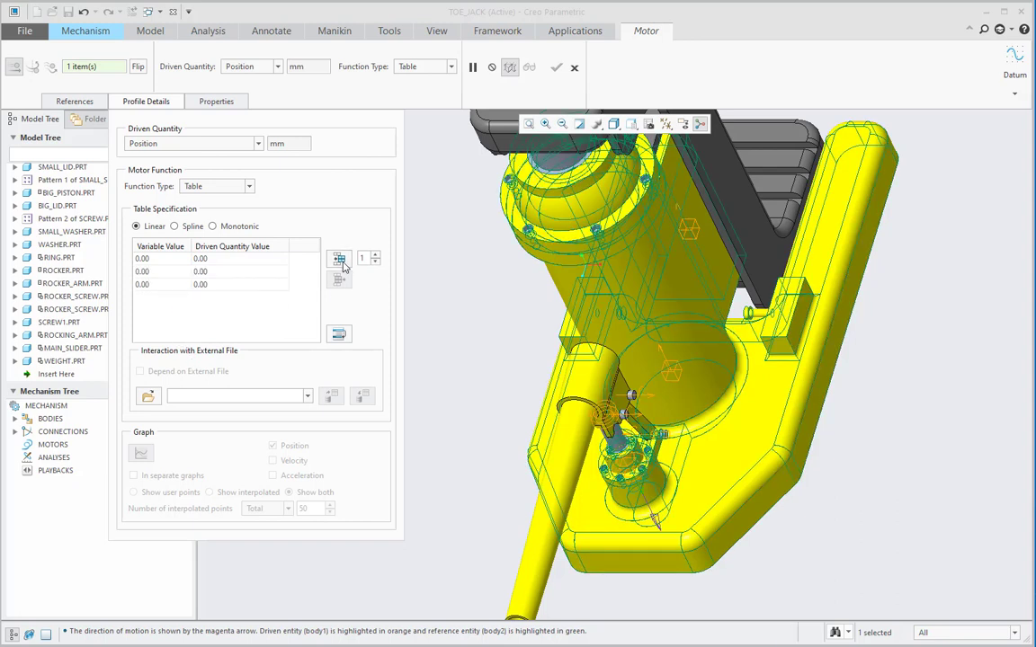
click(340, 260)
click(340, 260)
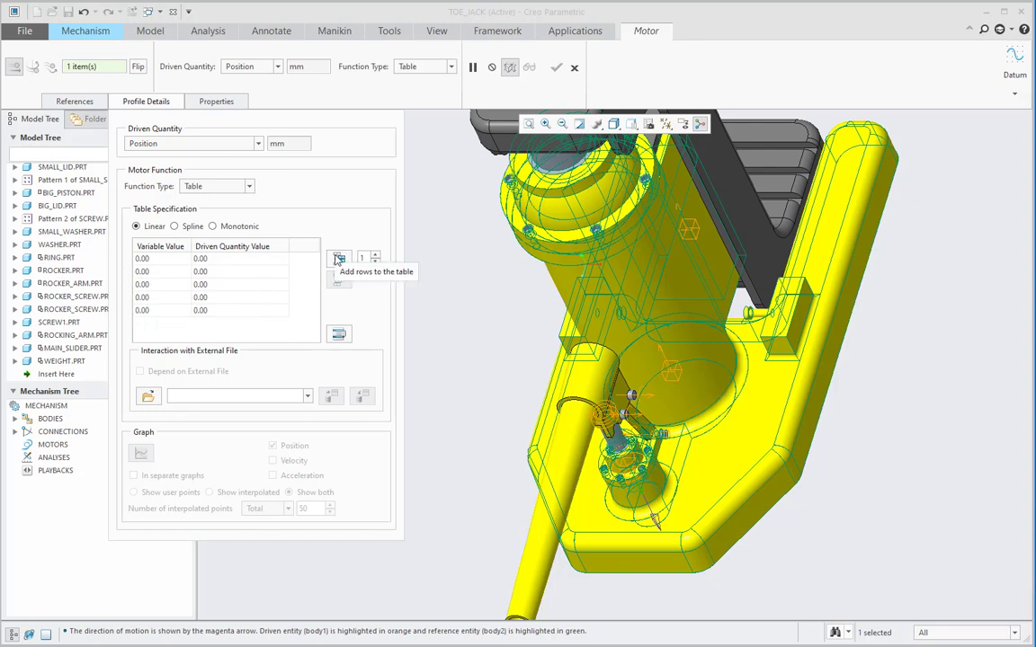
click(339, 259)
click(339, 259)
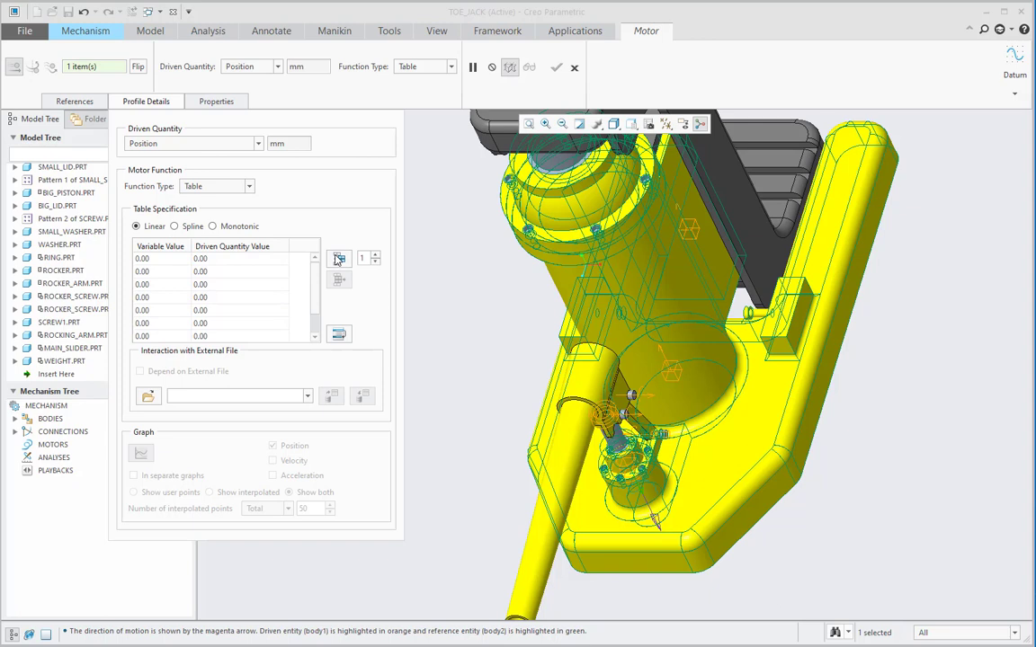
click(335, 260)
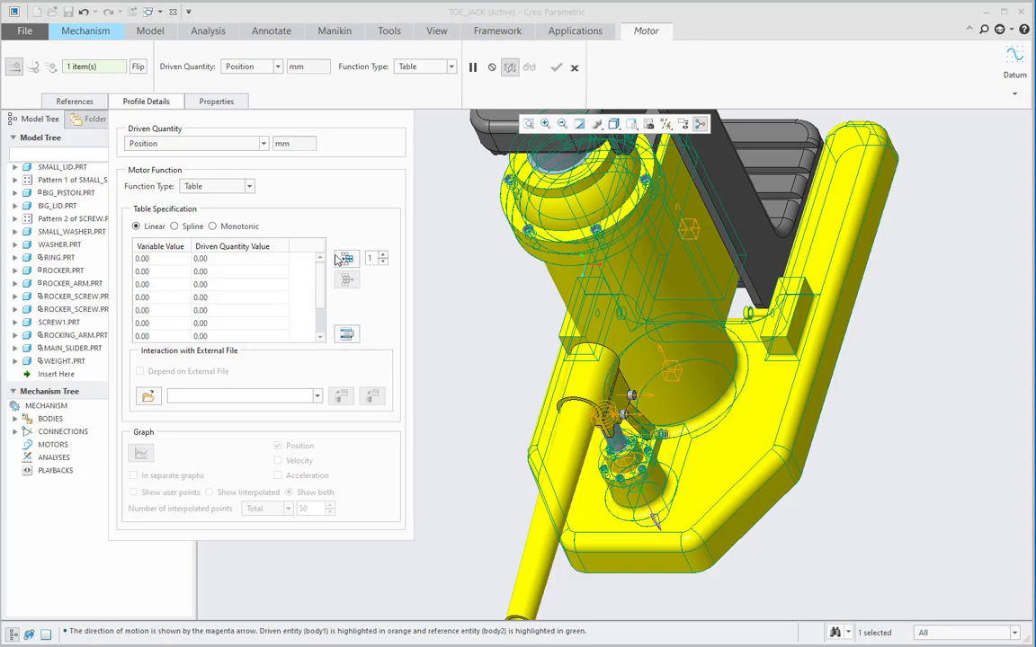
click(335, 256)
click(335, 256)
mouse_move(321, 287)
mouse_down()
mouse_move(321, 337)
mouse_move(321, 271)
mouse_move(321, 307)
mouse_move(322, 284)
mouse_up()
- Enter variable values 1, 2, 3, 4 and 5 in the motor table's second through sixth rows
click(155, 274)
text(1)
key(Return)
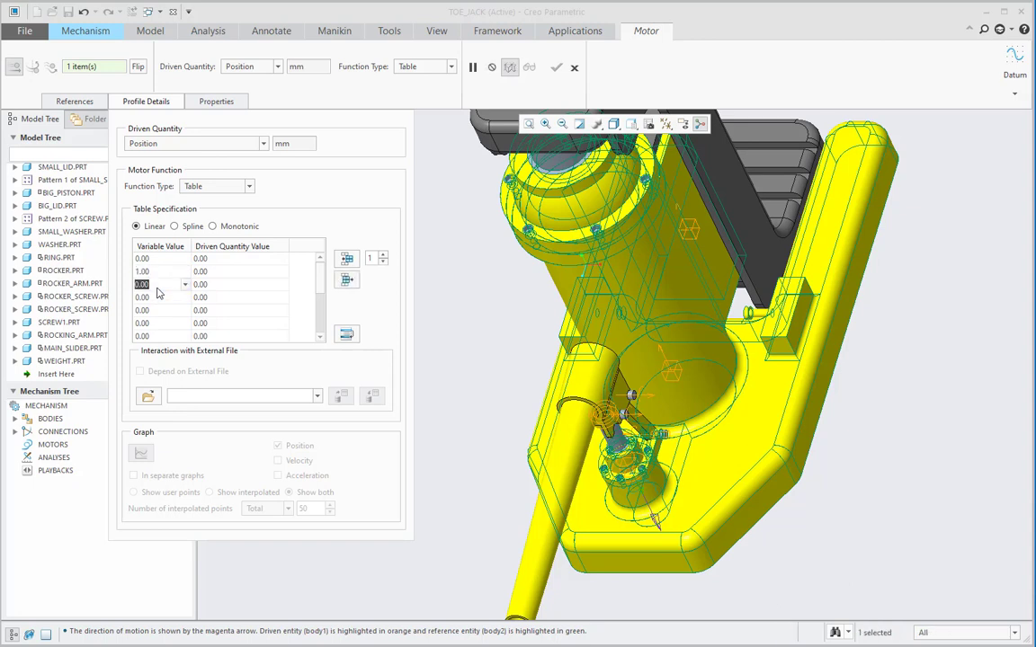
text(2)
key(Return)
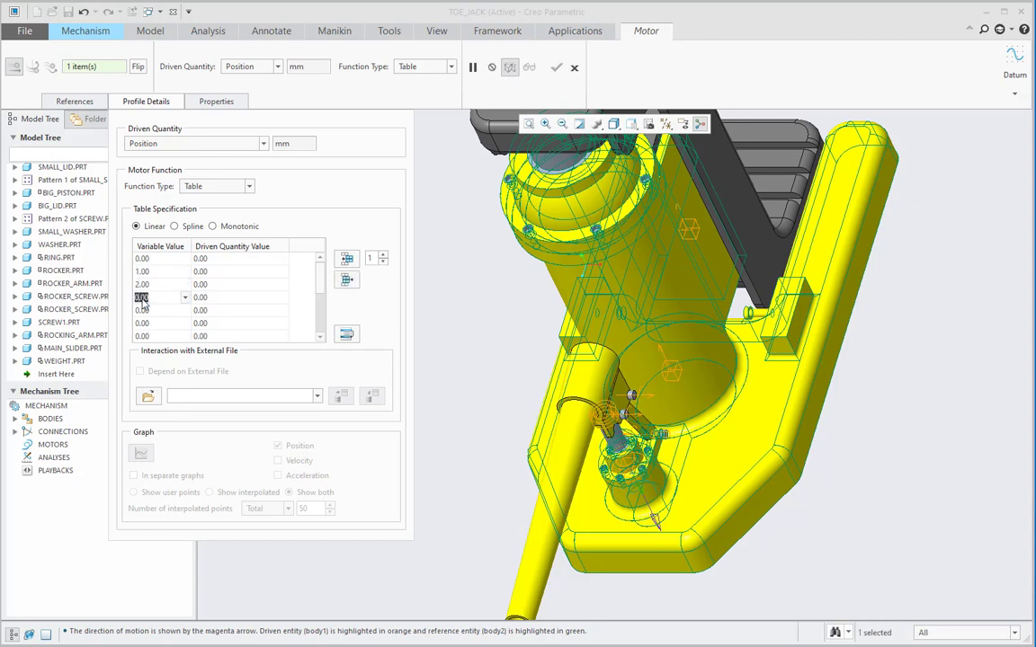
text(3)
key(Return)
text(4)
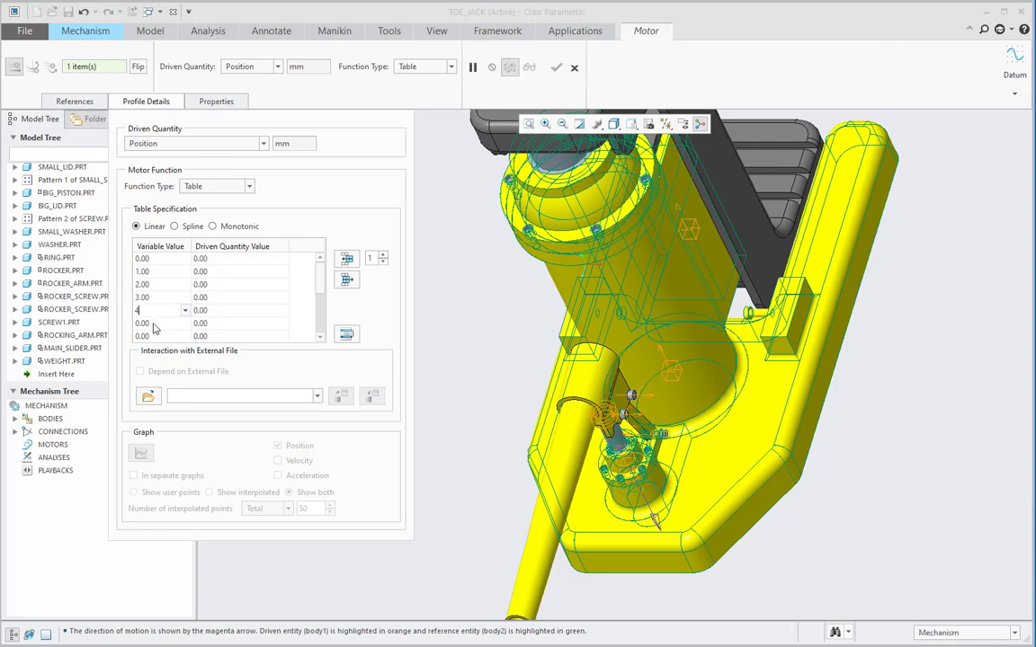
key(Return)
text(5)
key(Return)
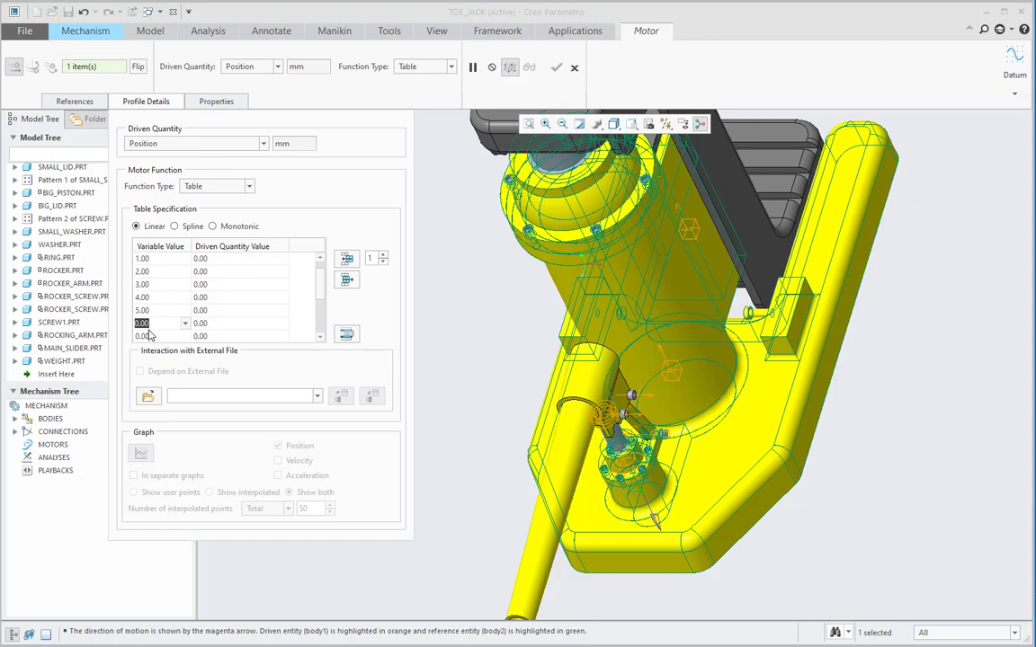
- Continue the motor table's variable values with 6, 7 and 8 in the following three rows
text(6)
key(Return)
text(7)
key(Return)
text(8)
- Complete the variable values with 9, 10, 11 and 12 in the motor table's last four rows
drag(323, 304, 324, 326)
click(142, 284)
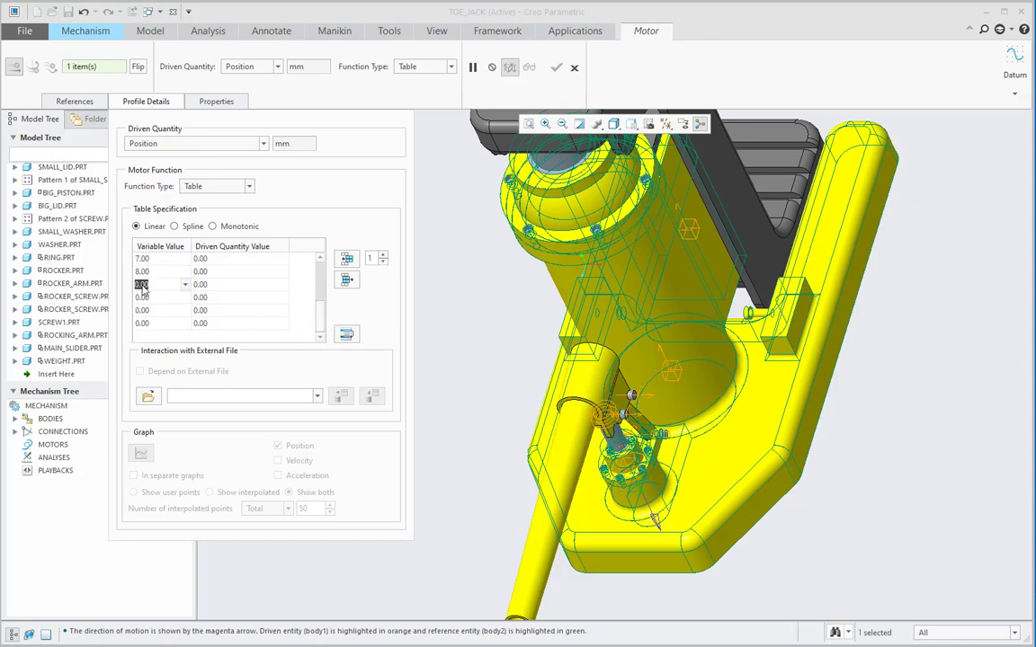
text(9)
click(146, 297)
text(10)
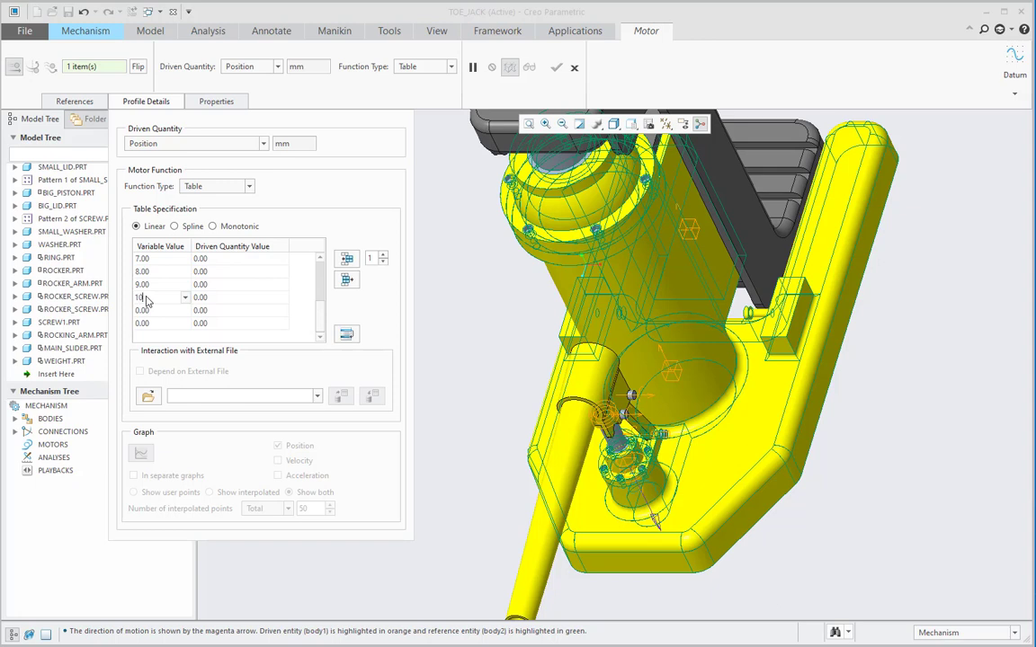
click(141, 311)
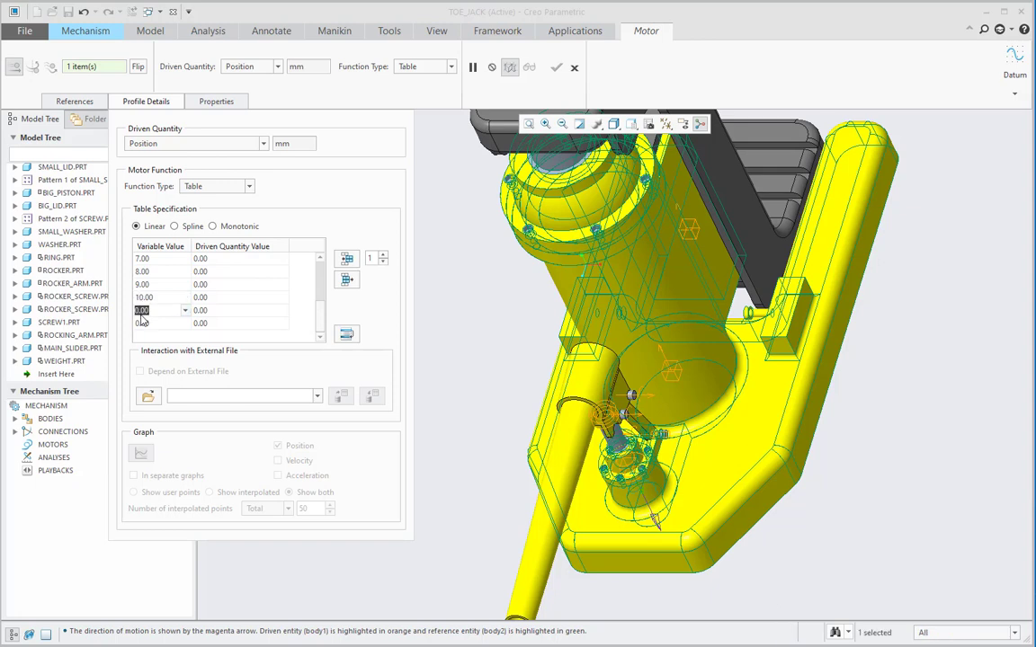
text(11)
click(141, 324)
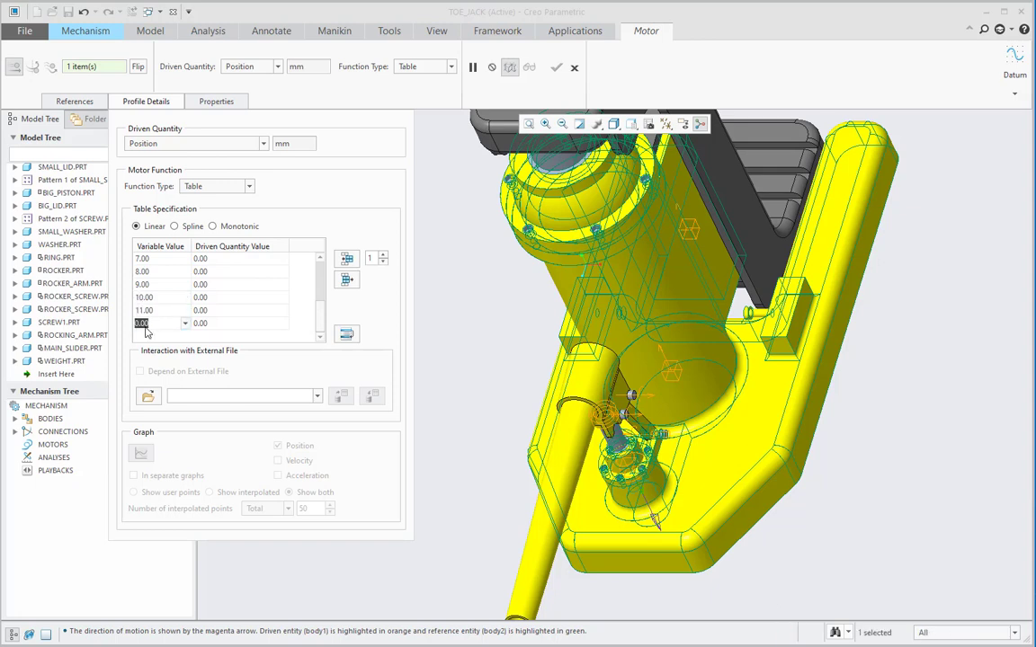
text(12)
click(261, 324)
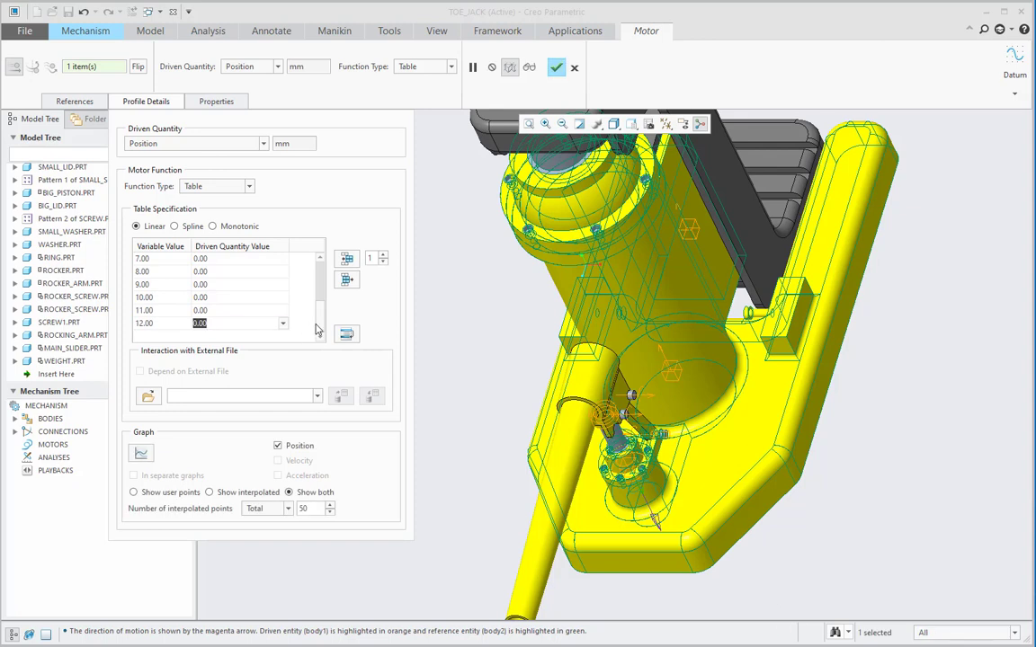
- Set the driven quantity values to 8, 8.5 and 9 mm for variable values 1, 2 and 3
drag(320, 323, 320, 280)
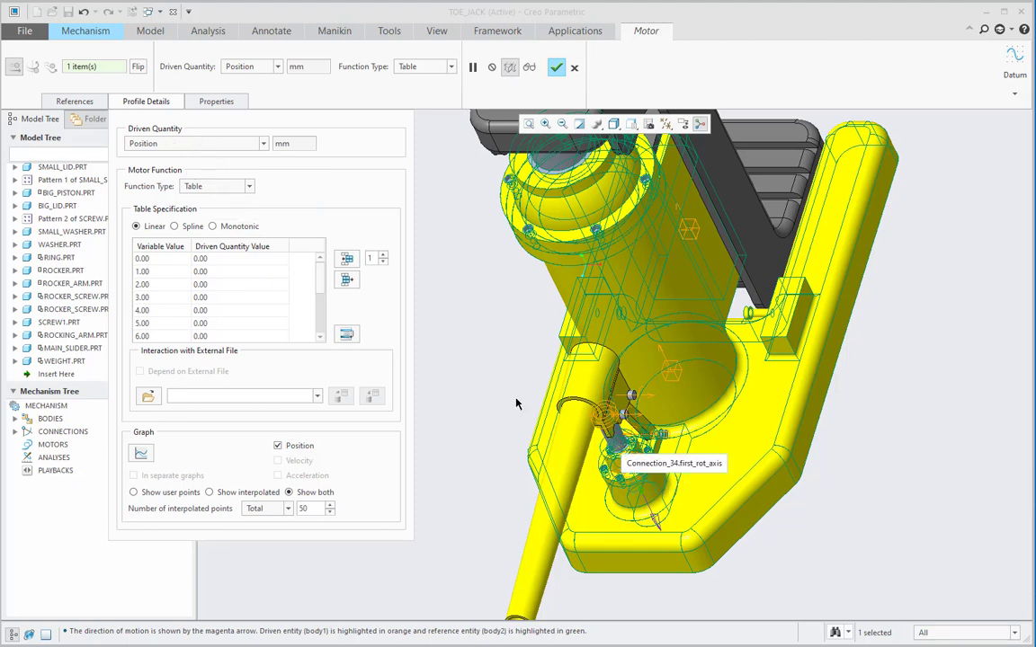
click(203, 272)
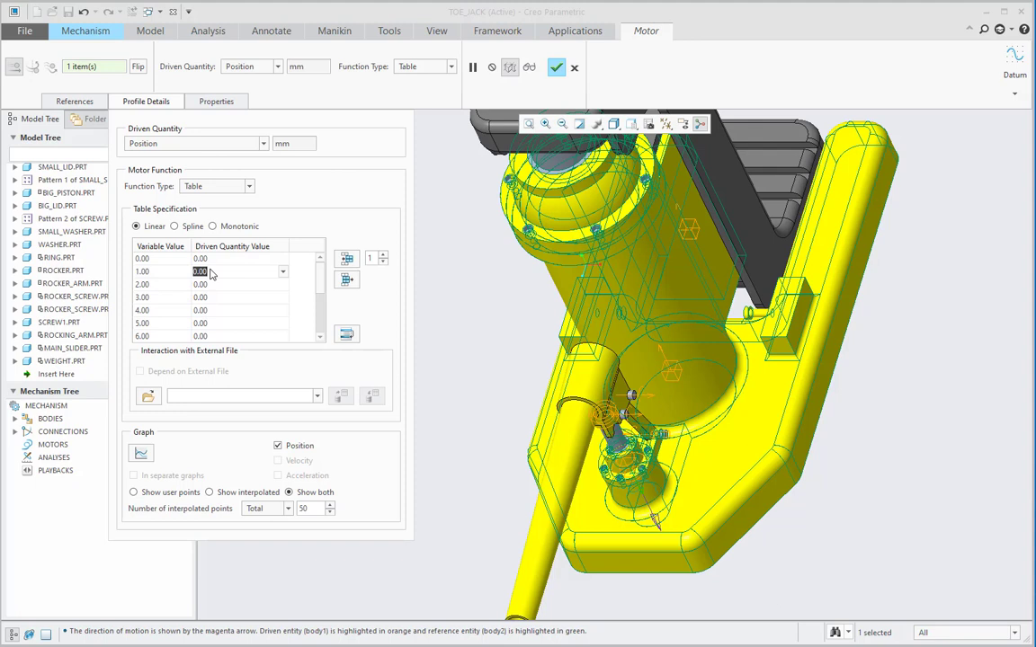
text(8)
click(205, 284)
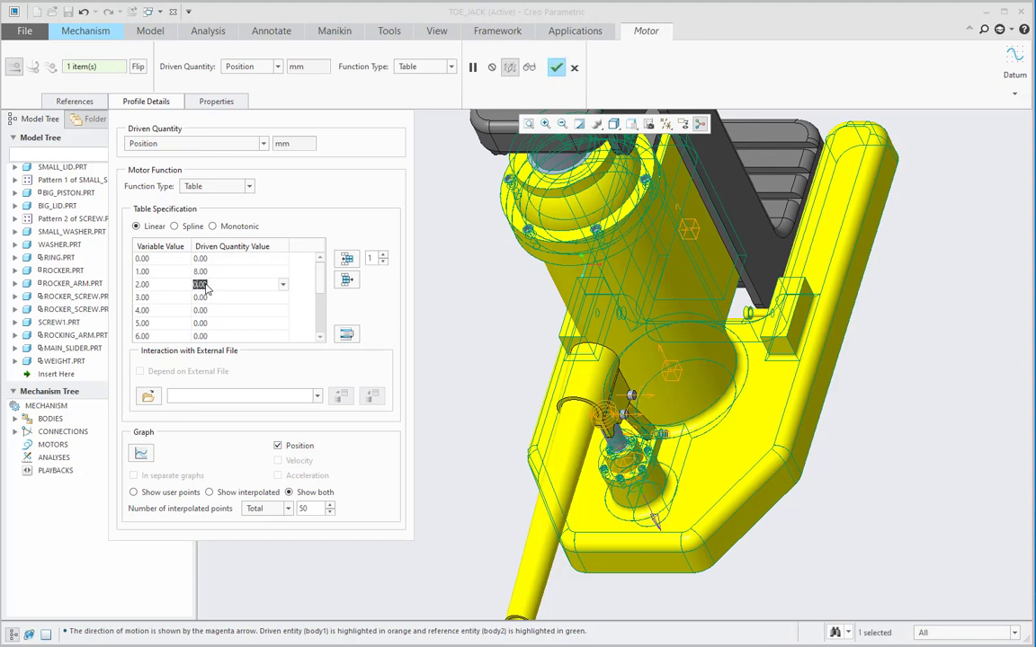
text(8)
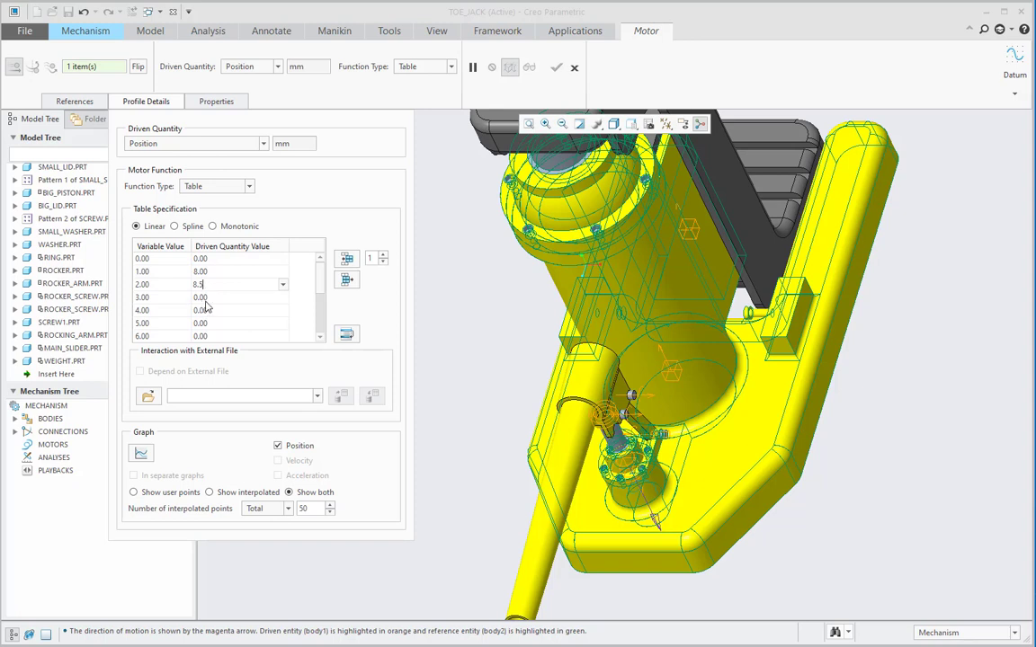
click(204, 302)
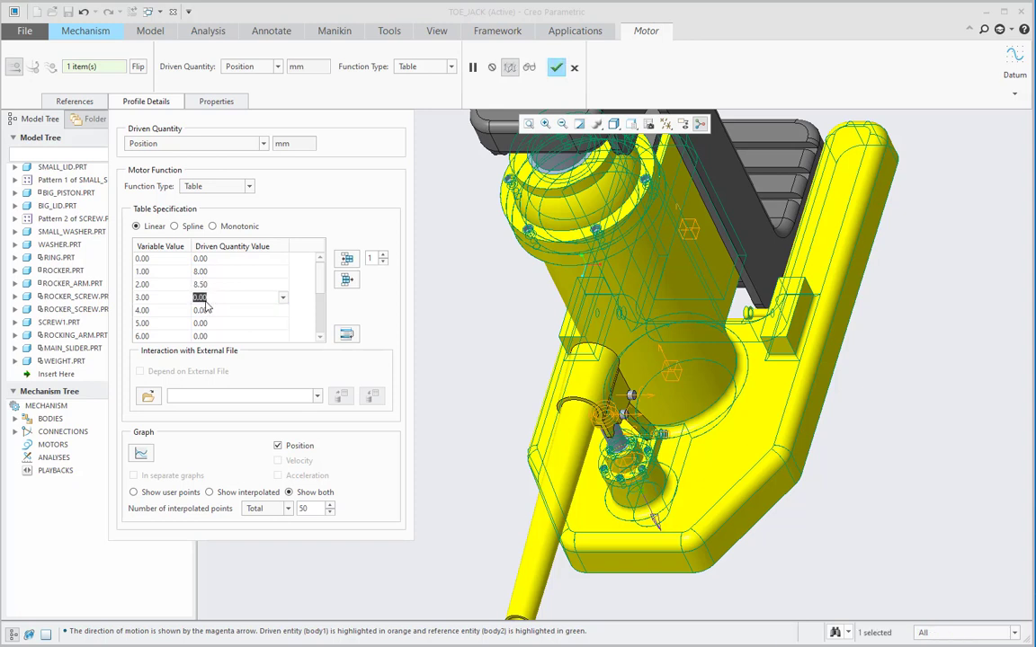
text(9)
- Set the driven quantity values to 17, 17.5 and 18 mm for variable values 4, 5 and 6
click(204, 310)
text(17)
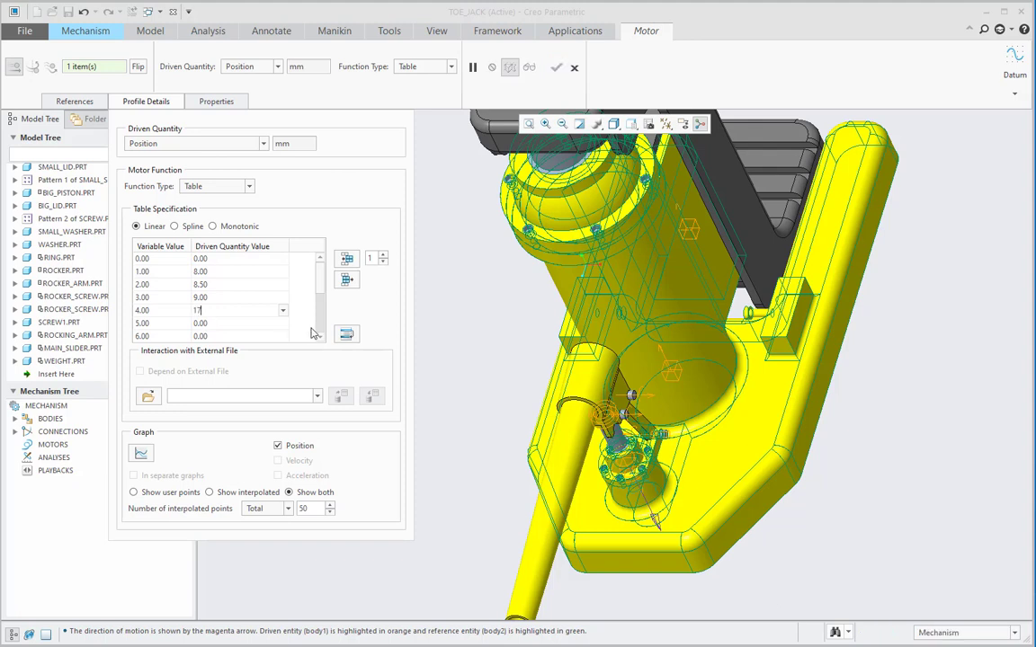
click(239, 324)
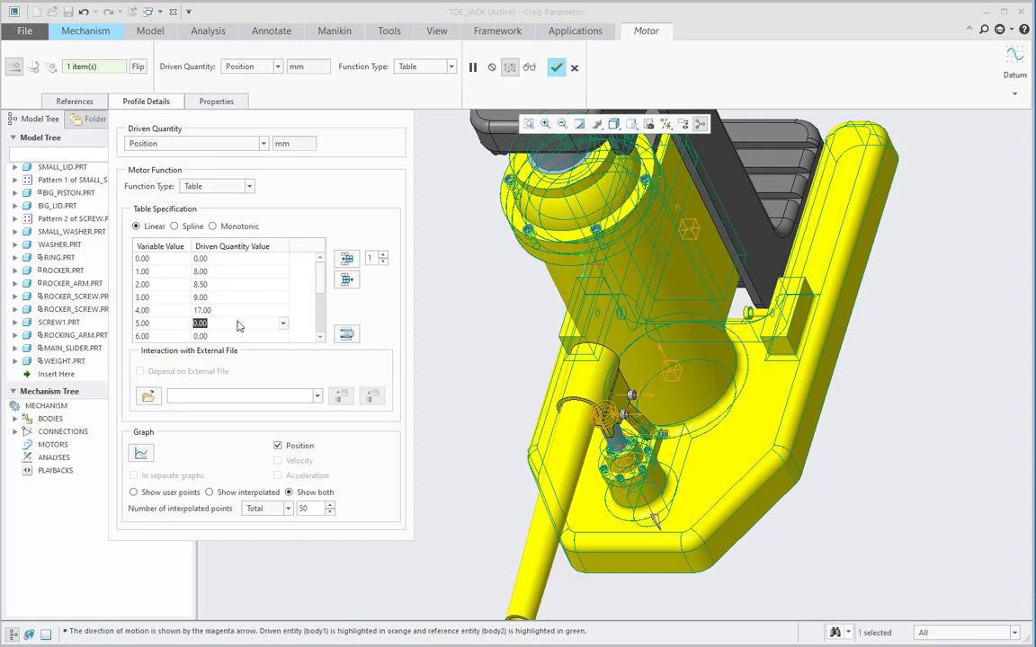
text(17)
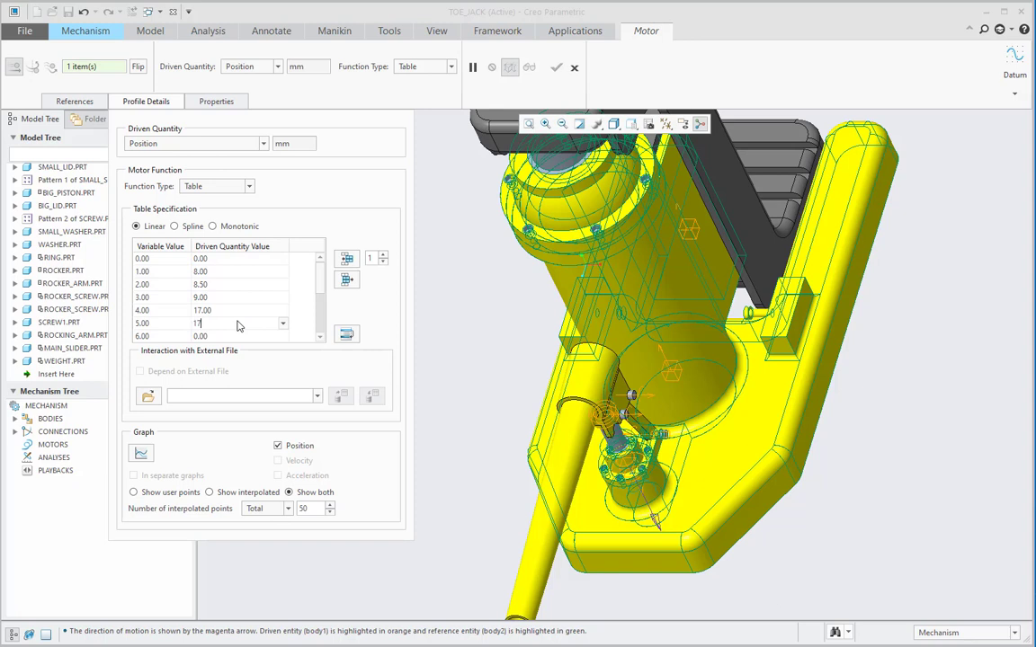
text(.50)
click(213, 335)
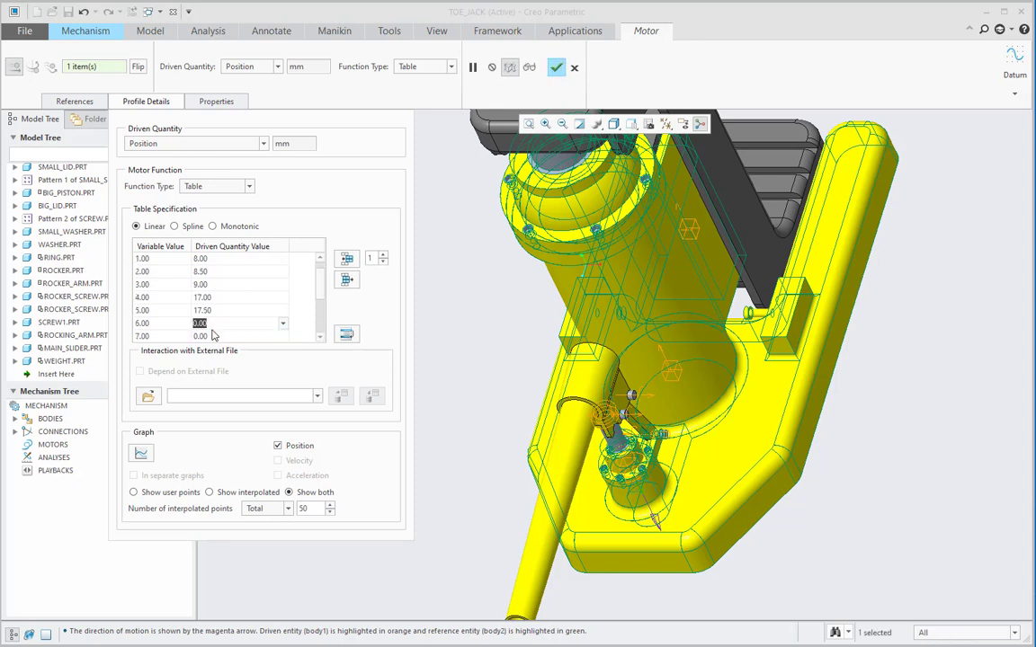
text(18)
- Set the driven quantity values to 26, 26.5 and 27 mm for variable values 7, 8 and 9
click(211, 337)
text(2)
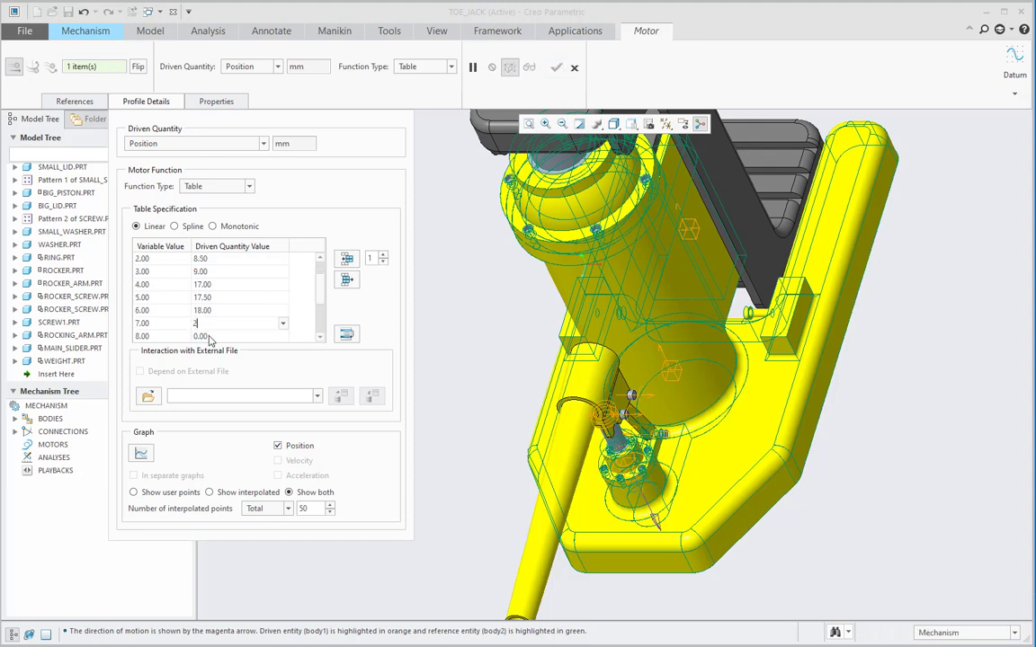
text(6)
click(209, 336)
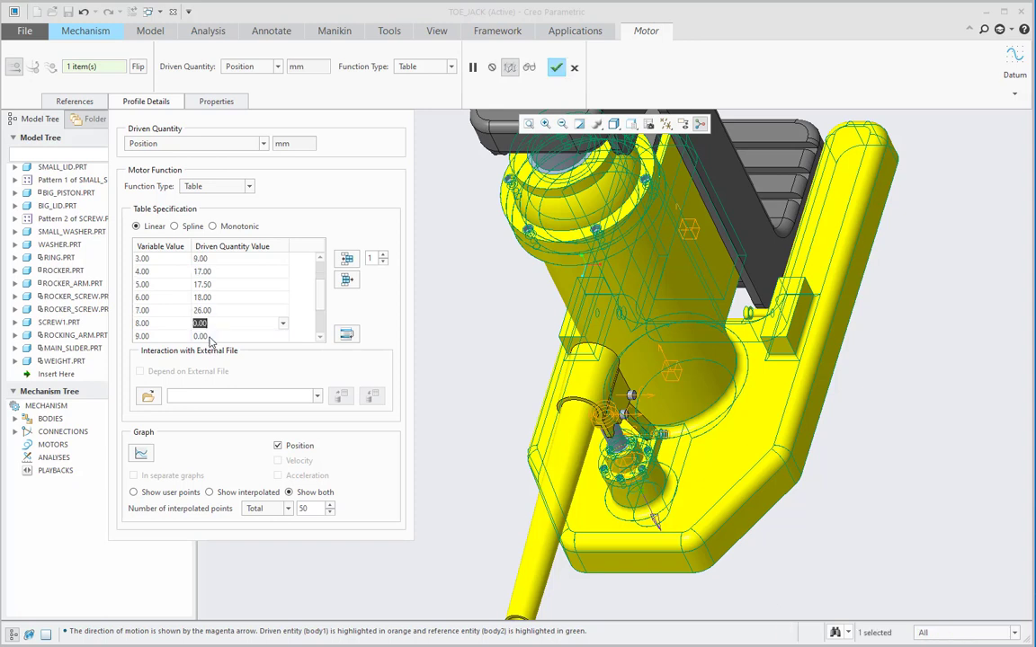
text(2)
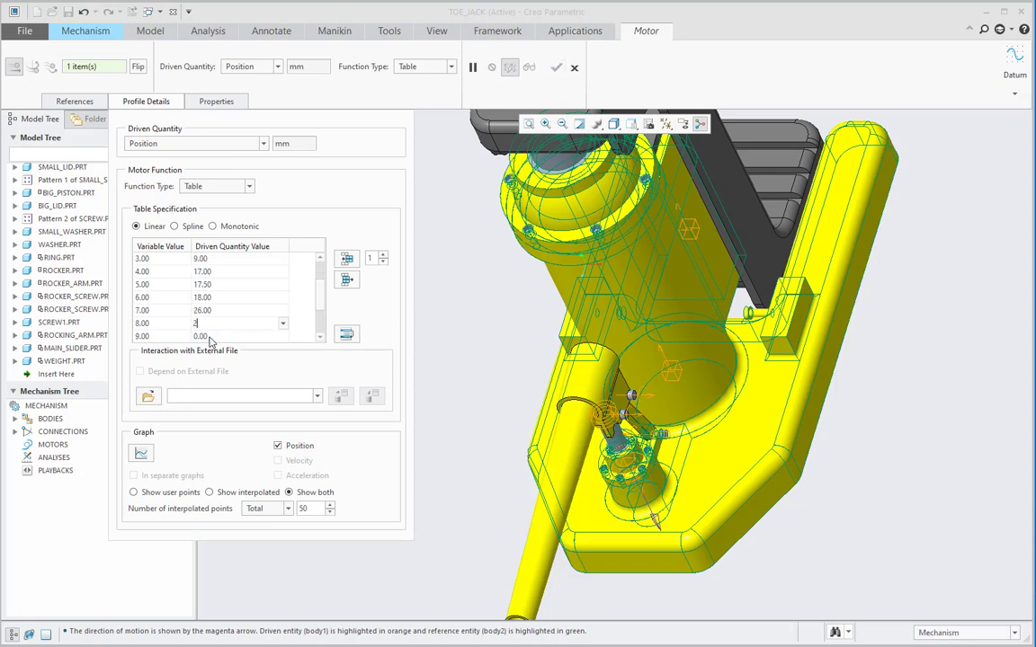
text(6.5)
click(210, 337)
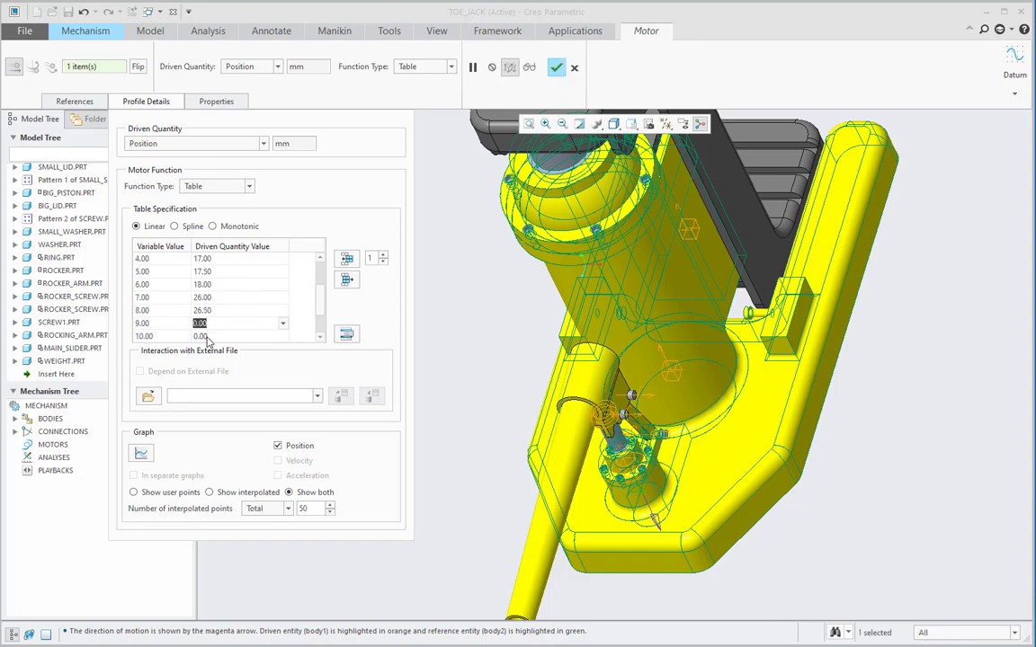
text(27)
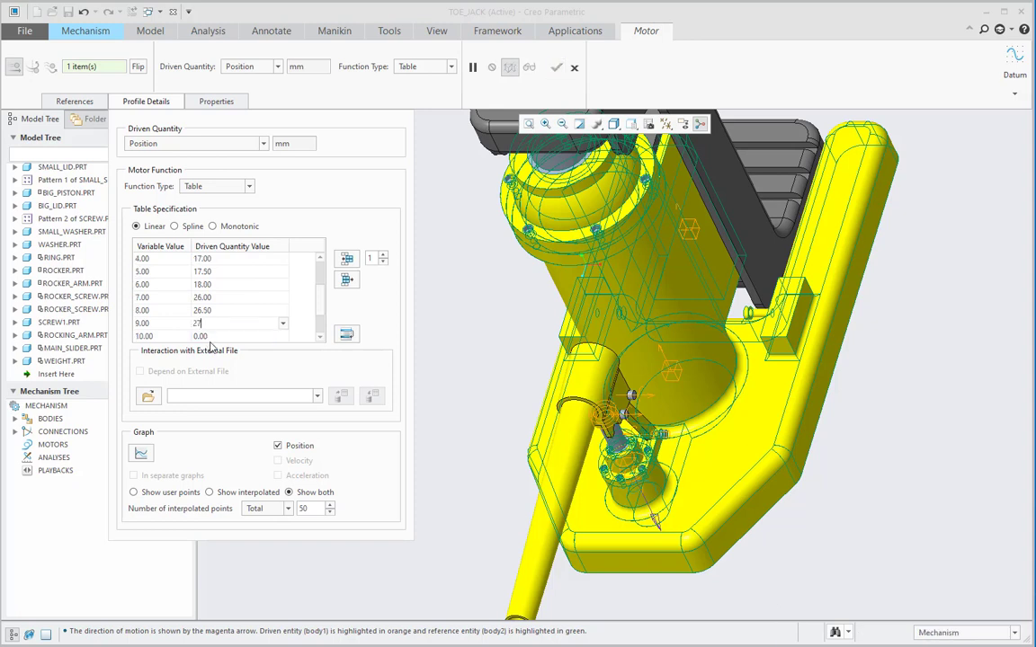
- Set the driven quantity values to 35, 35.5 and 36 mm for variable values 10, 11 and 12
click(210, 336)
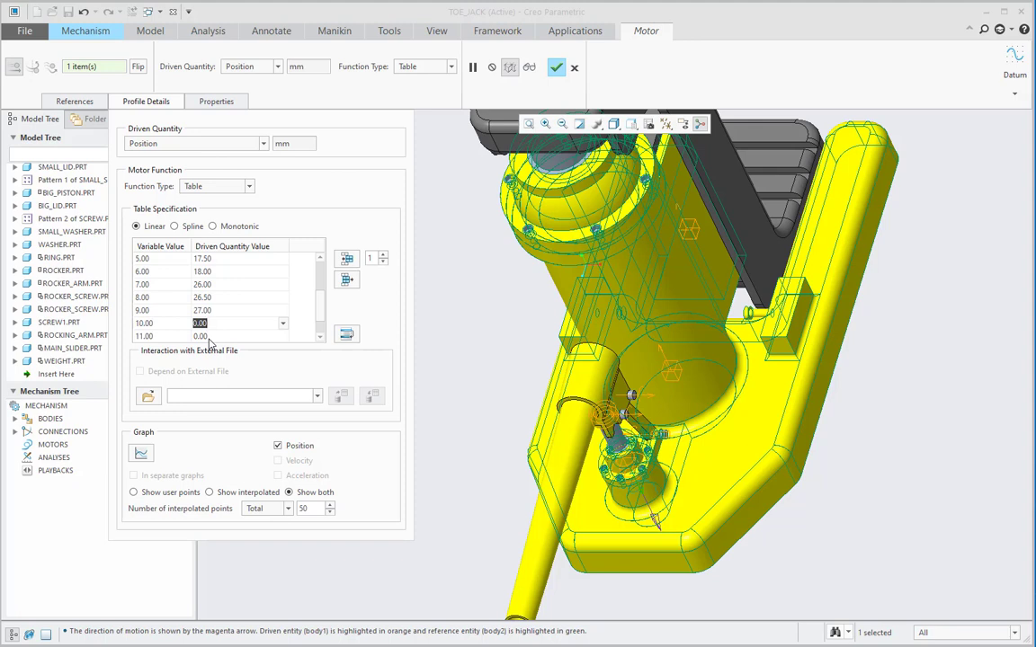
text(35)
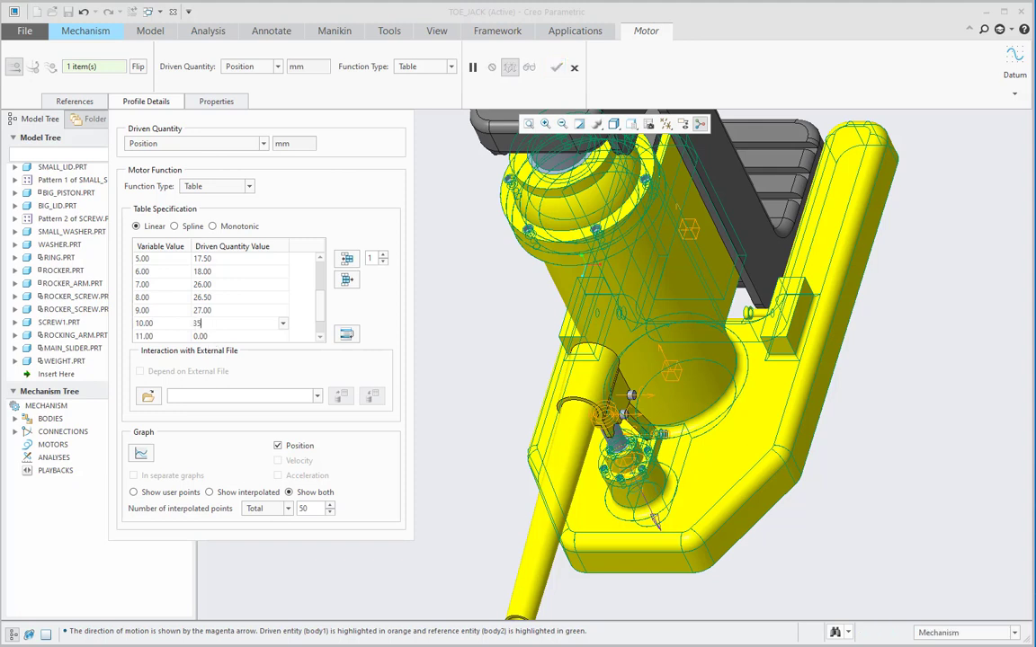
click(211, 336)
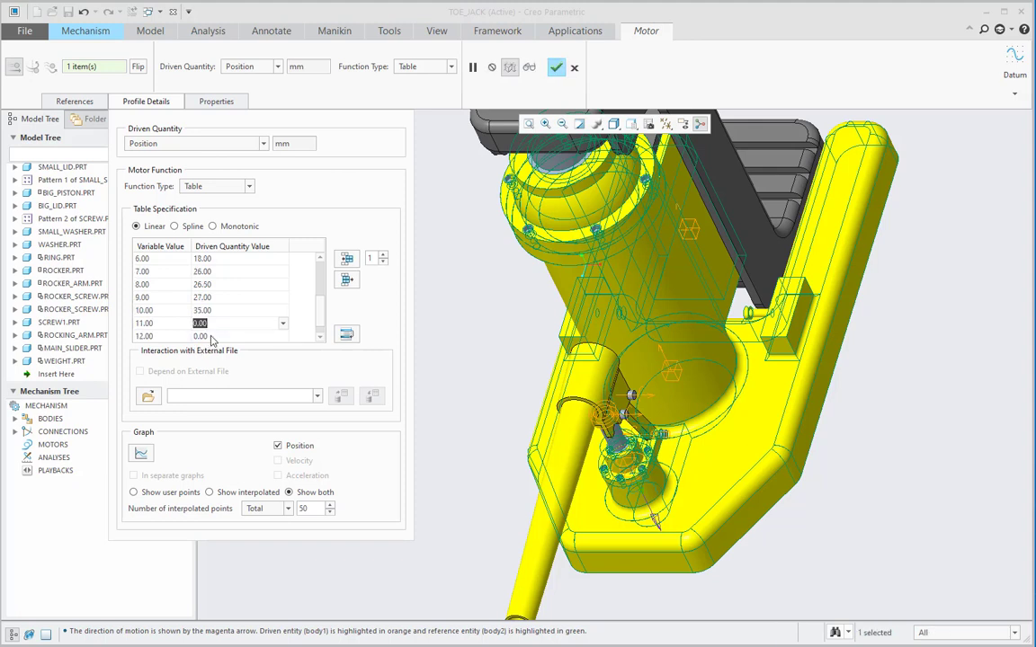
text(35)
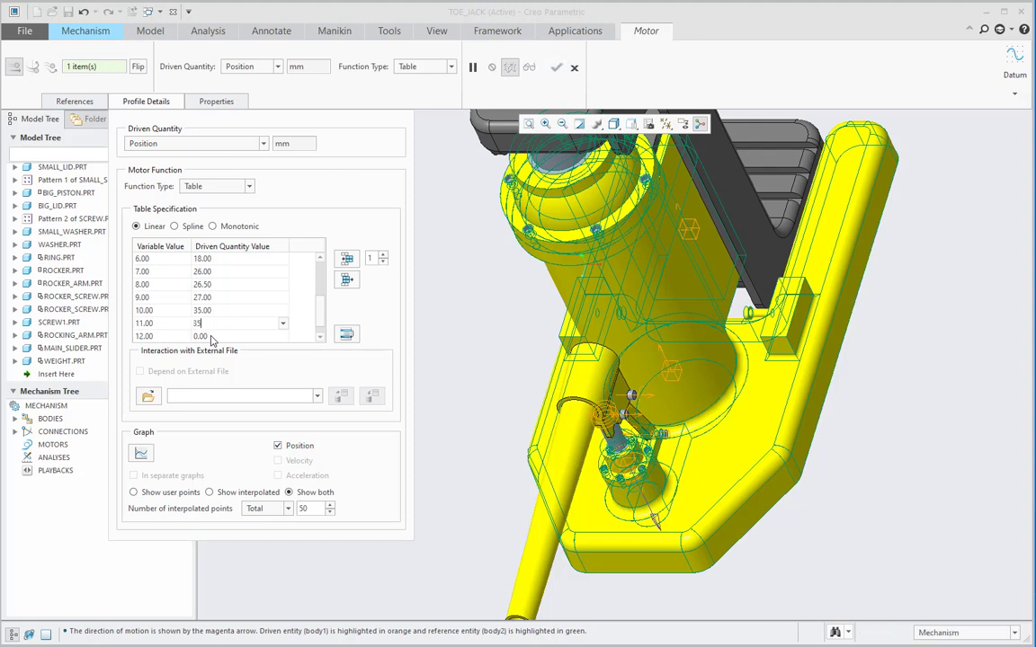
text(.5)
click(210, 338)
text(36)
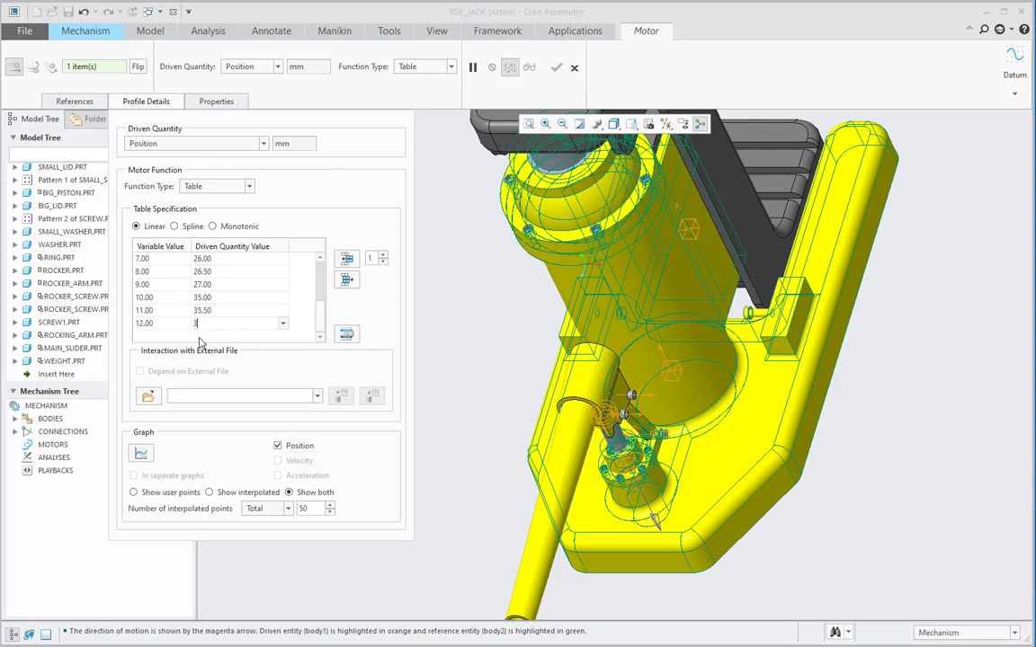
click(270, 310)
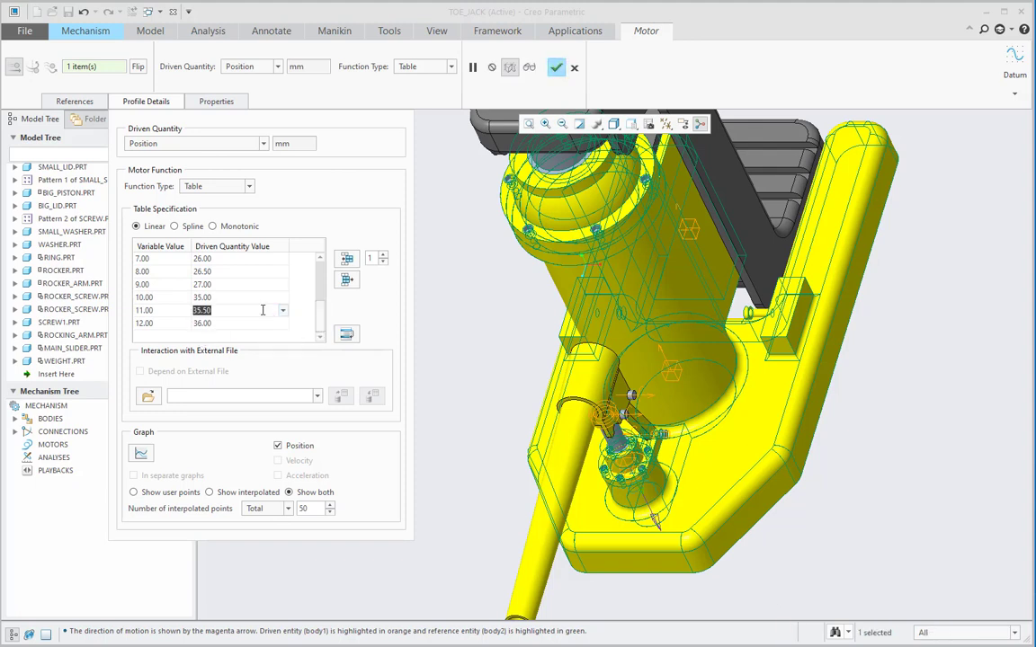
- Review the completed motor table and examine its position profile in a graph, closing the graph when done
drag(319, 322, 321, 262)
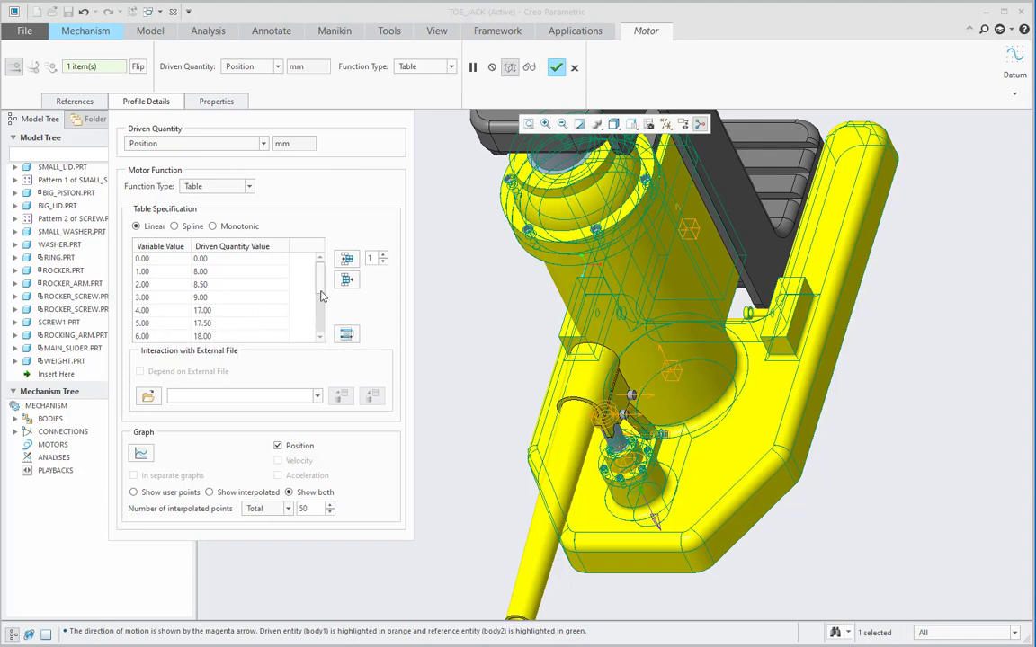
drag(320, 291, 319, 331)
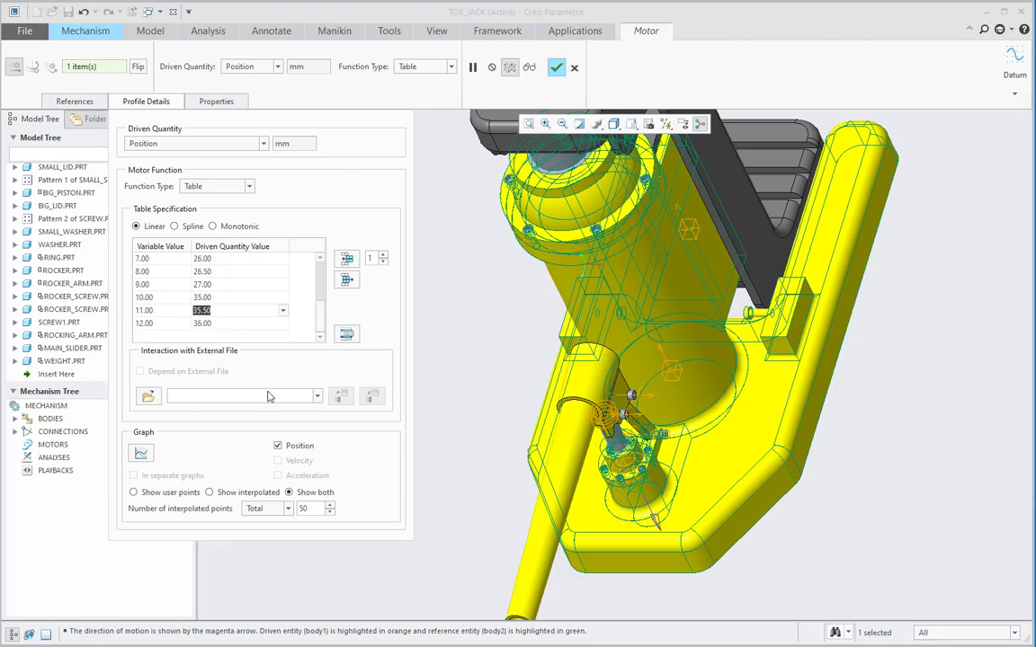
click(145, 454)
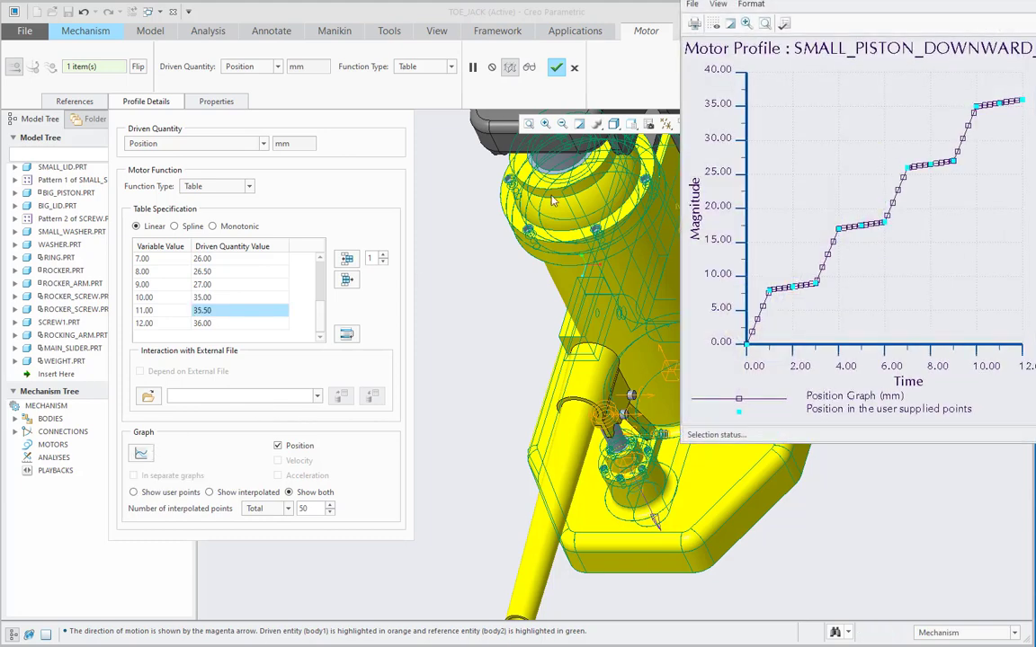
drag(826, 2, 510, 76)
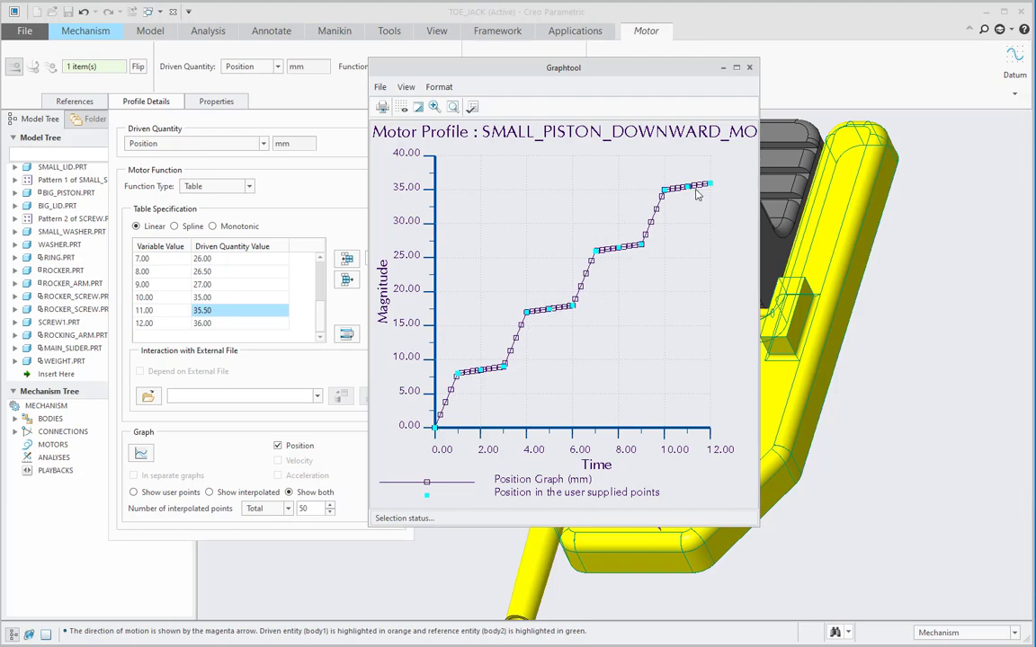
click(748, 66)
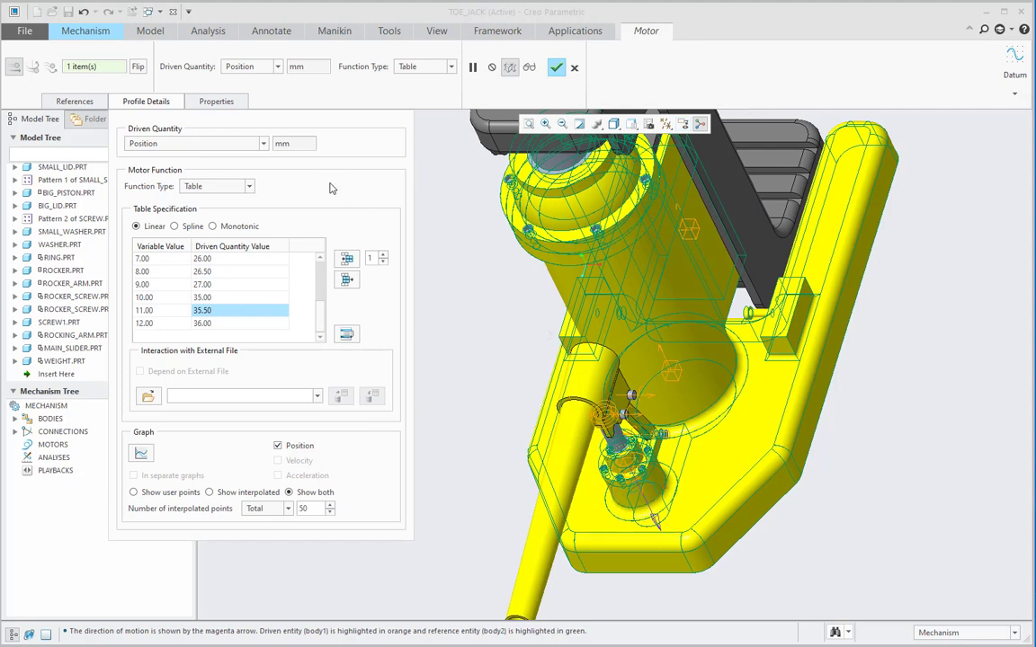
- Copy the small piston motor's name, complete the servo motor and list it in the mechanism tree
click(218, 102)
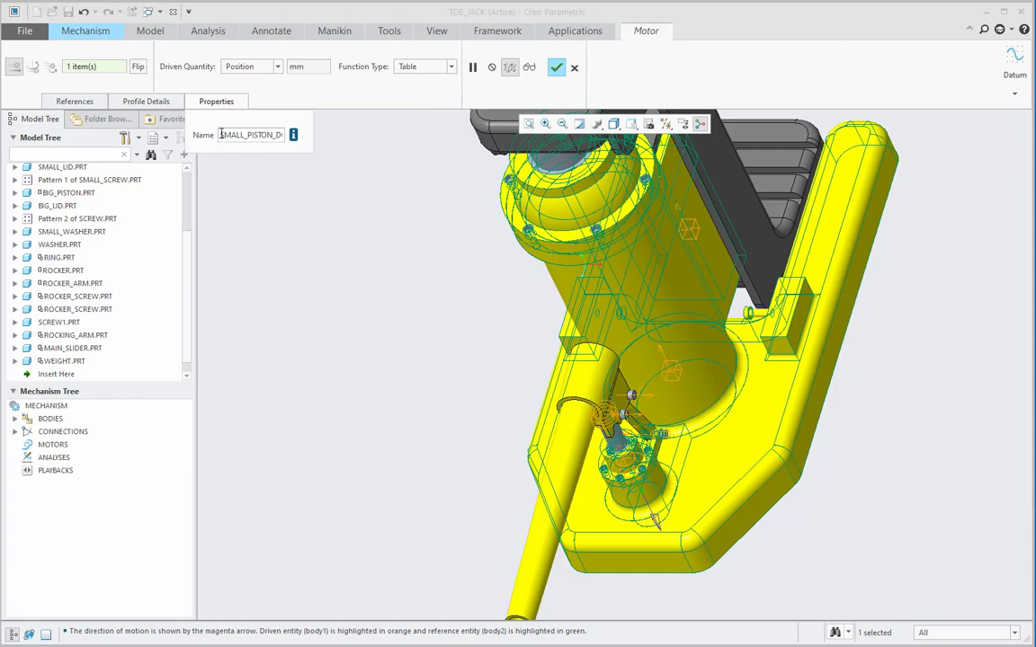
drag(221, 135, 327, 131)
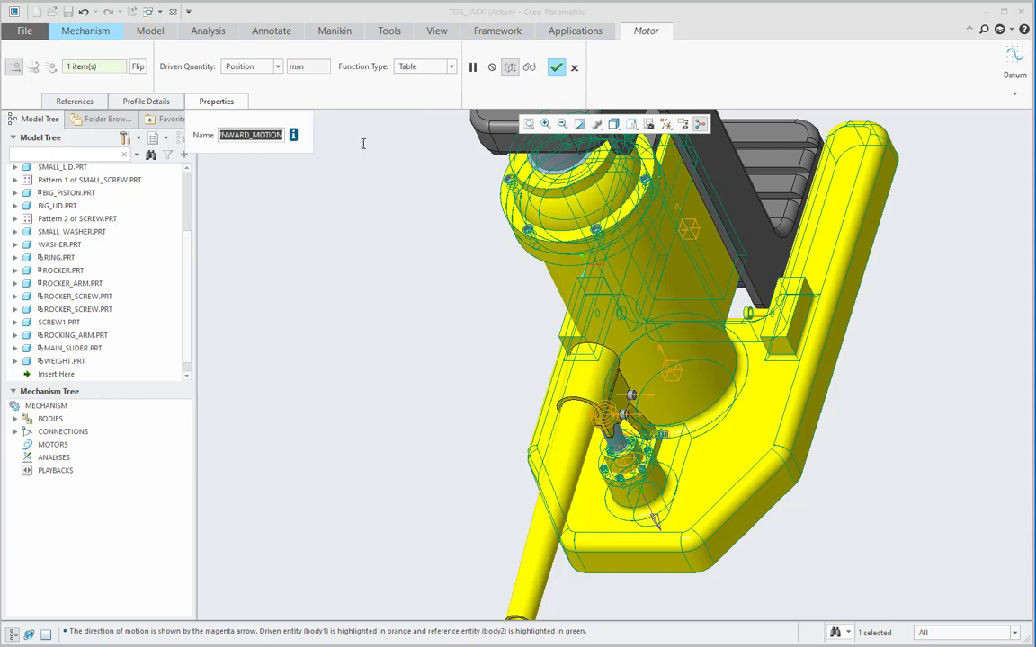
right_click(253, 136)
click(282, 195)
click(556, 68)
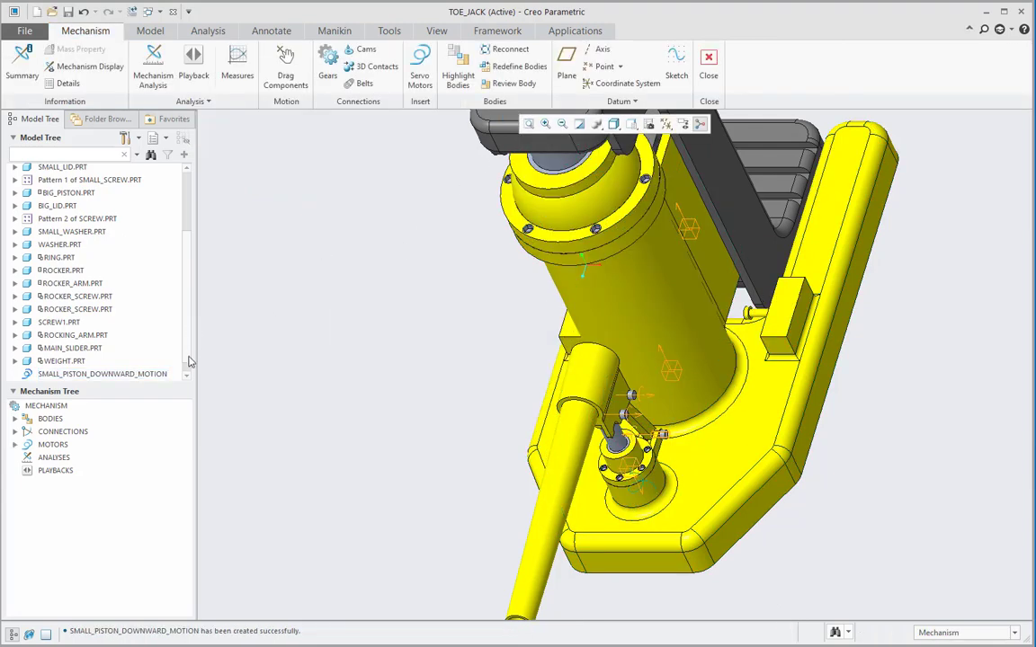
scroll(173, 337, down, 1)
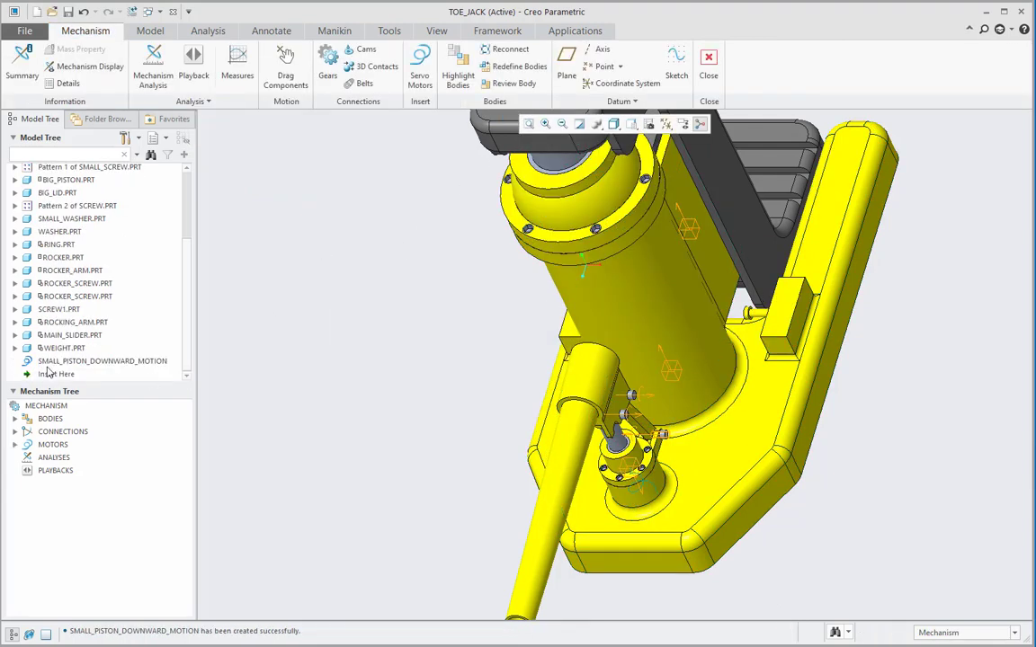
click(15, 445)
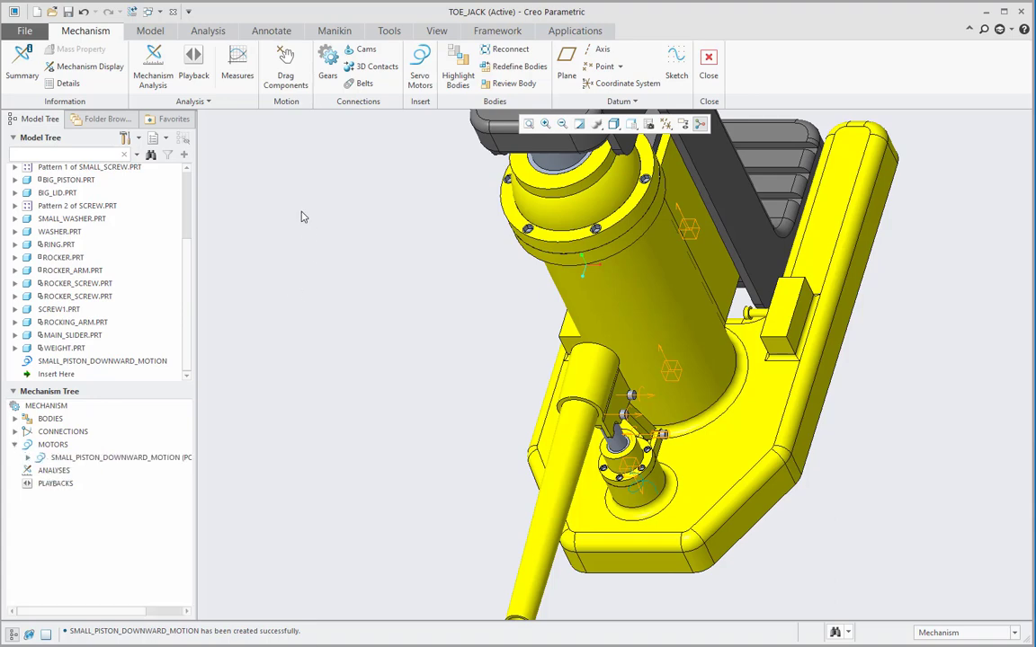
- Start a second servo motor on the big piston's translational motion axis
scroll(390, 406, up, 3)
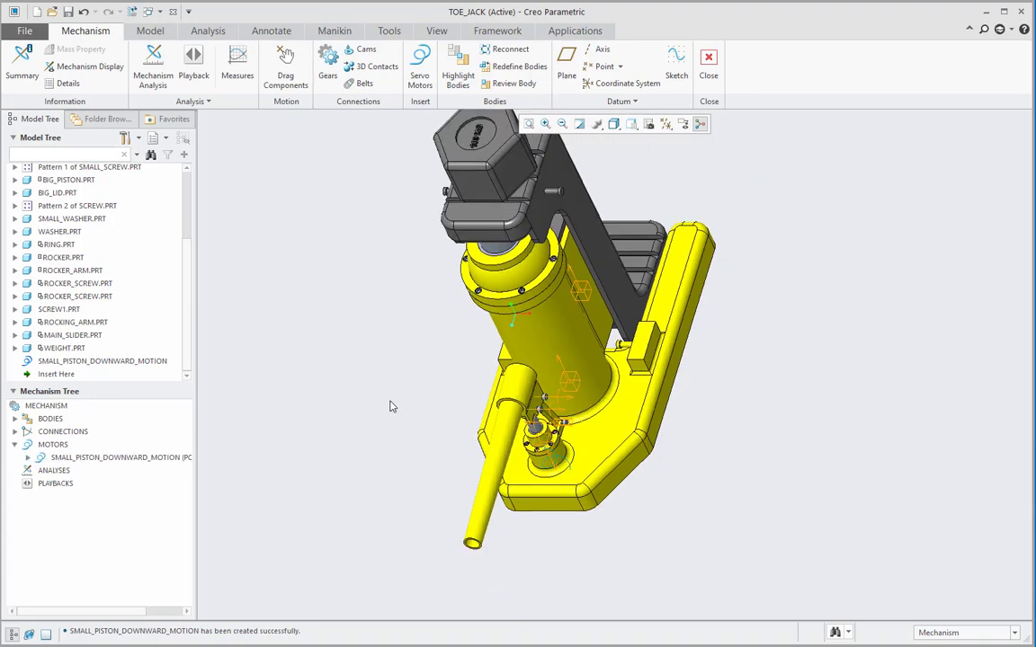
scroll(390, 407, down, 4)
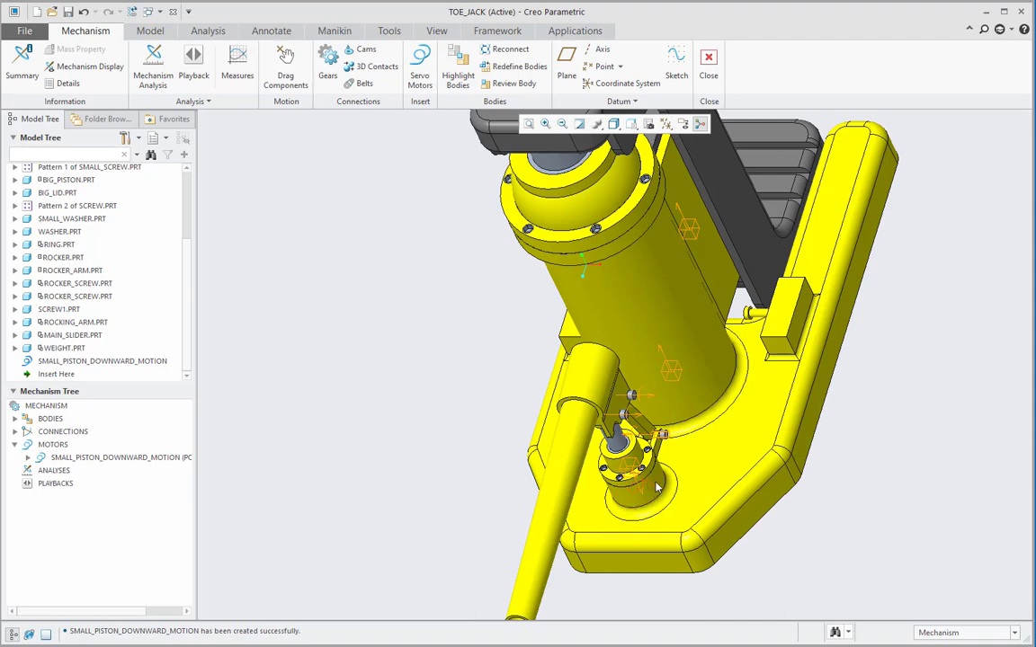
scroll(460, 404, up, 2)
scroll(451, 330, down, 1)
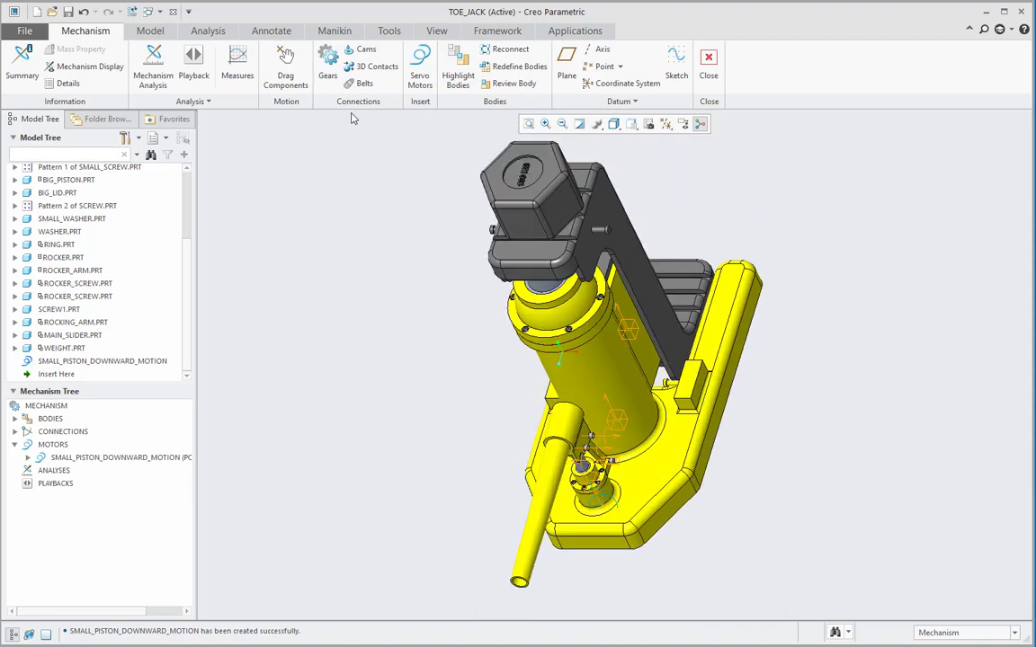
click(420, 79)
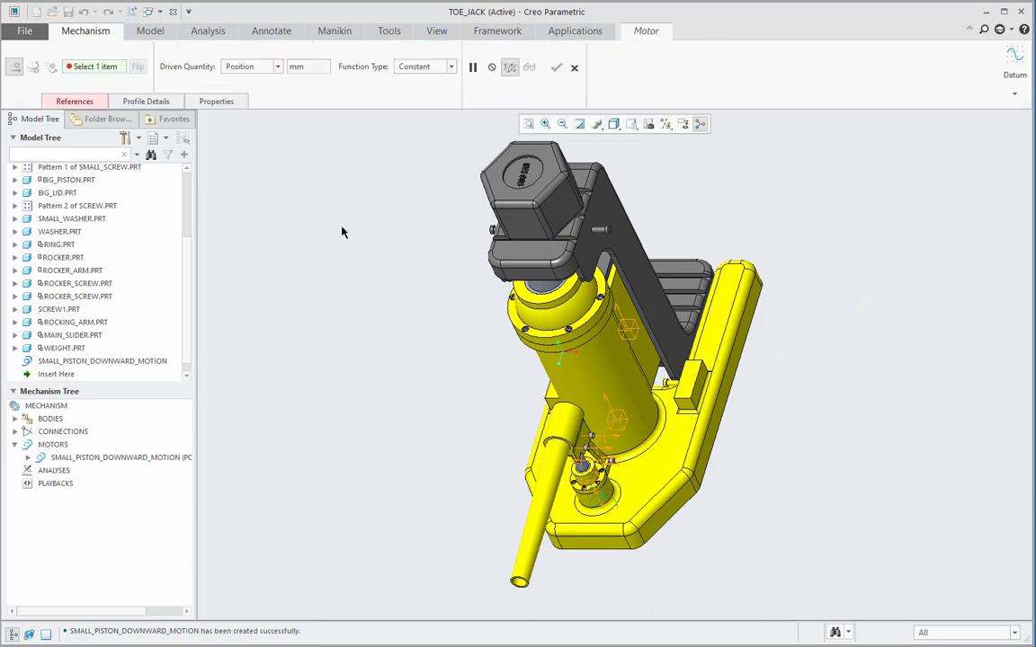
click(611, 412)
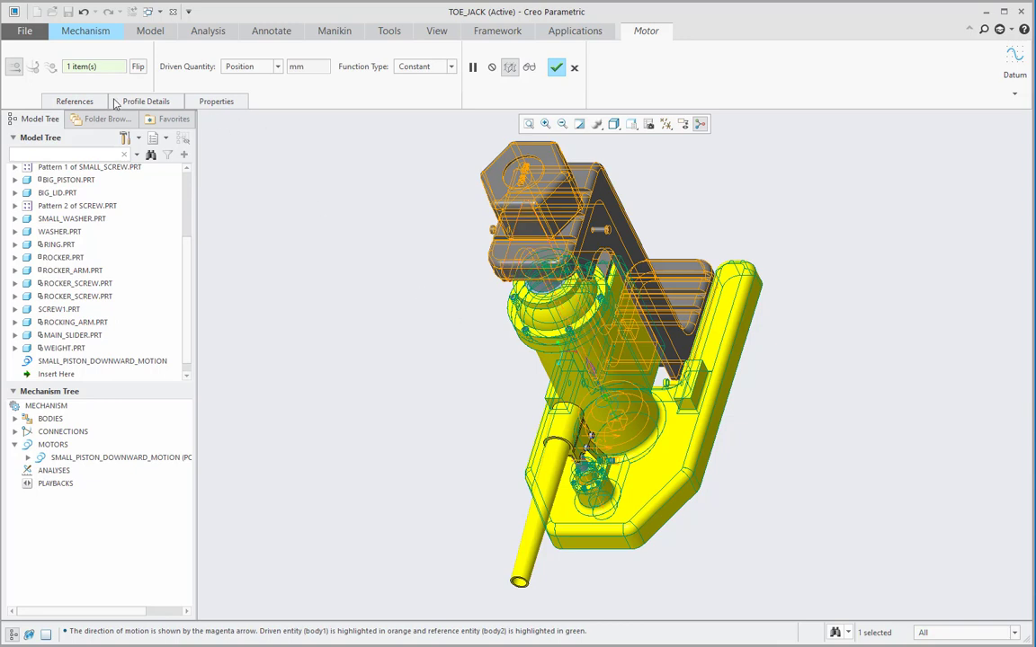
- Name the new motor BIG_PISTON_UPWARD_MOTION by pasting and adapting the small piston motor's name
click(217, 100)
double_click(232, 135)
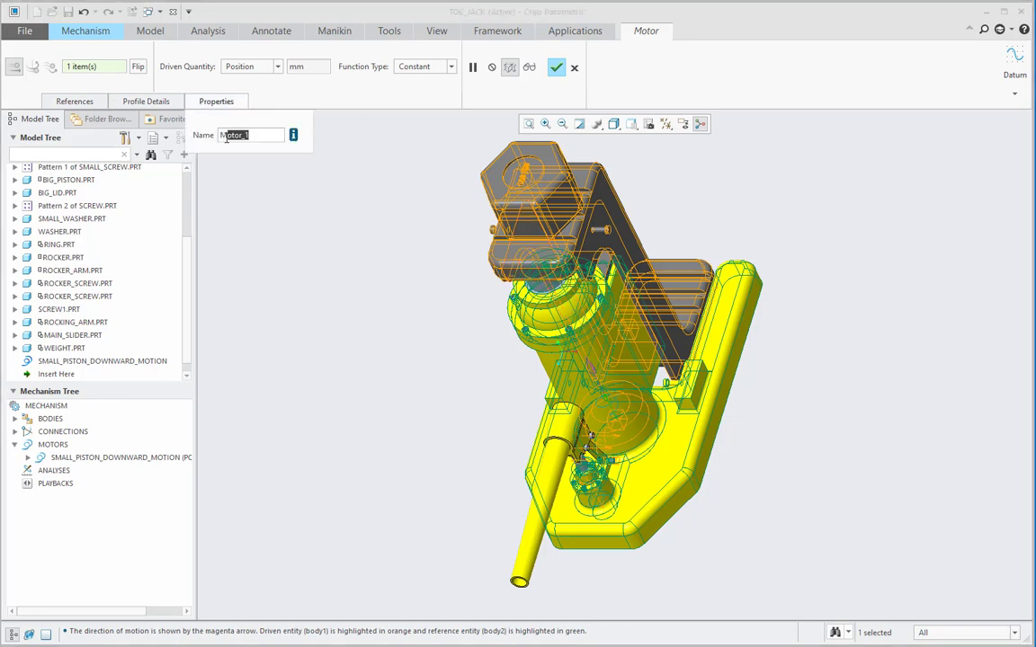
key(ctrl+v)
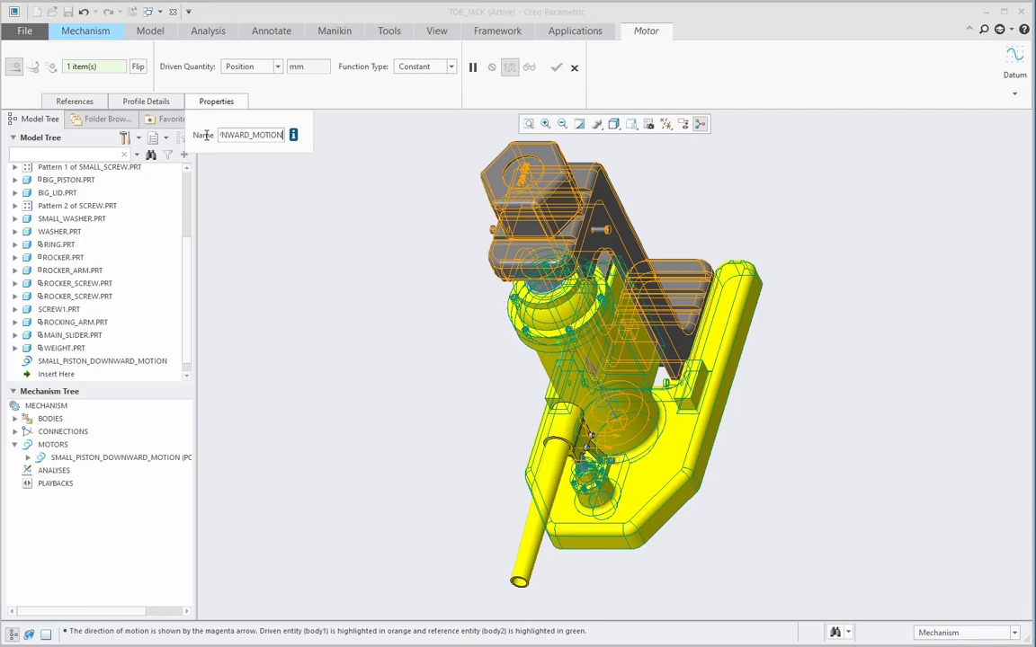
double_click(250, 135)
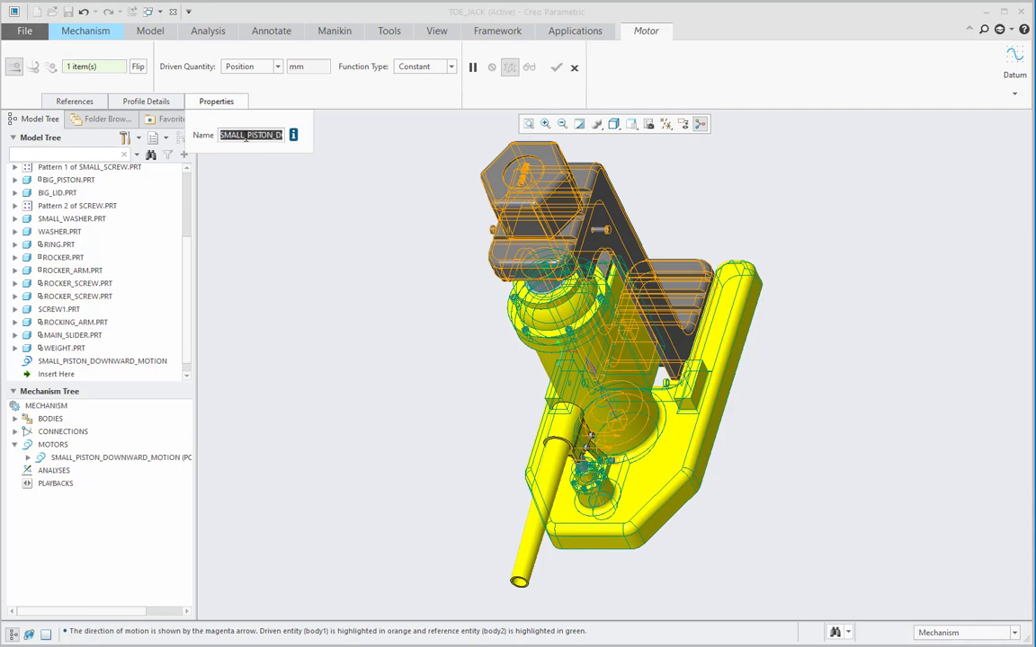
drag(245, 136, 209, 135)
text(bi)
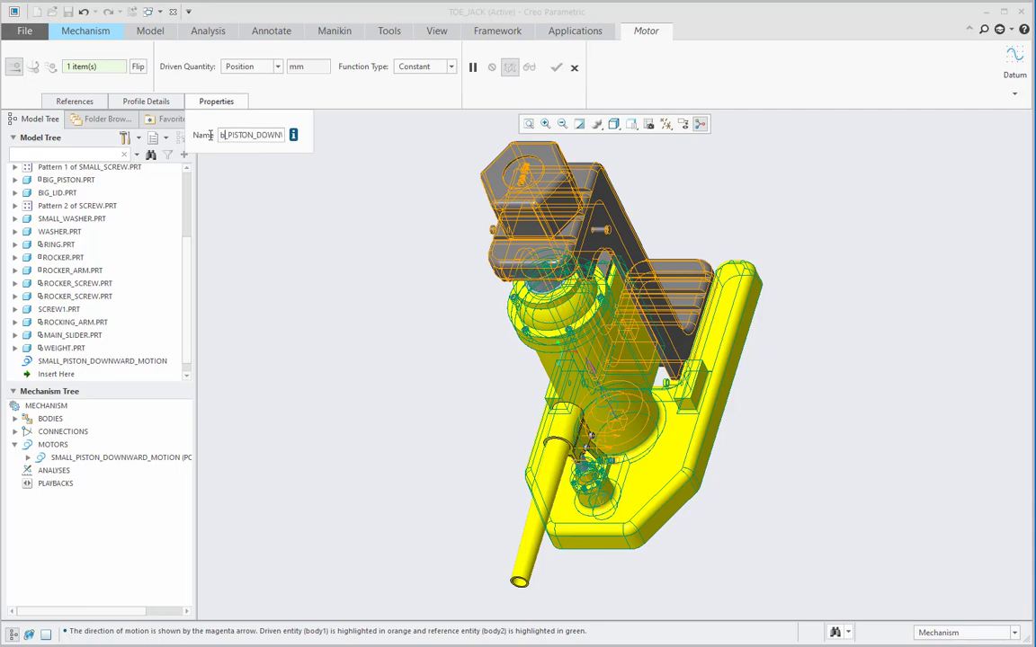
text(f)
key(BackSpace)
text(g)
drag(283, 135, 235, 137)
key(BackSpace)
text(UP)
key(Return)
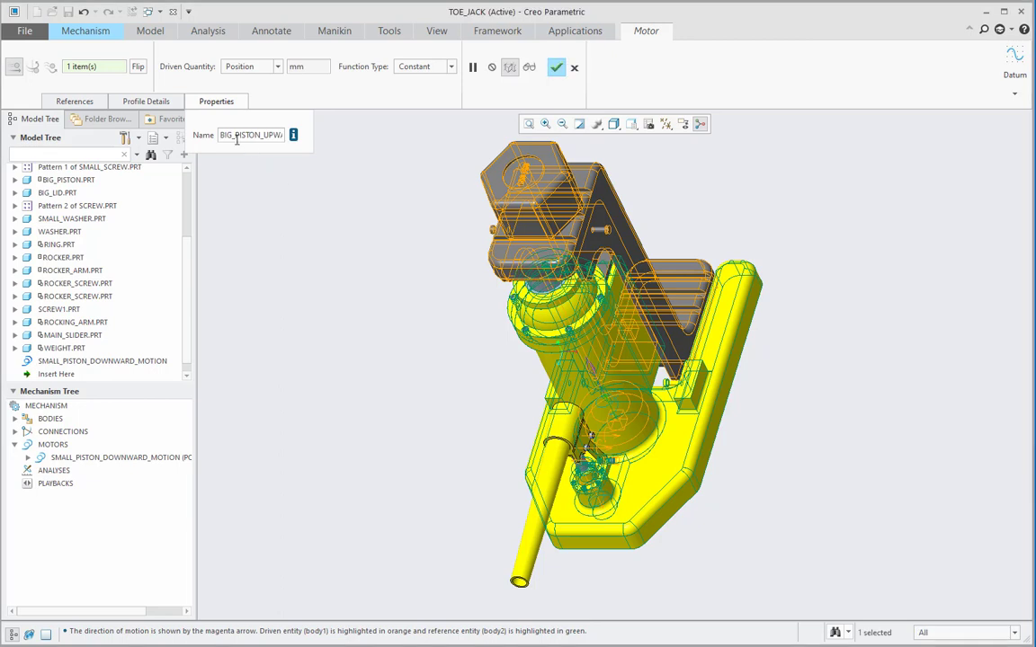
drag(220, 134, 282, 135)
click(298, 179)
- Set the big piston motor's function type to Table and add 13 rows to the table
click(136, 104)
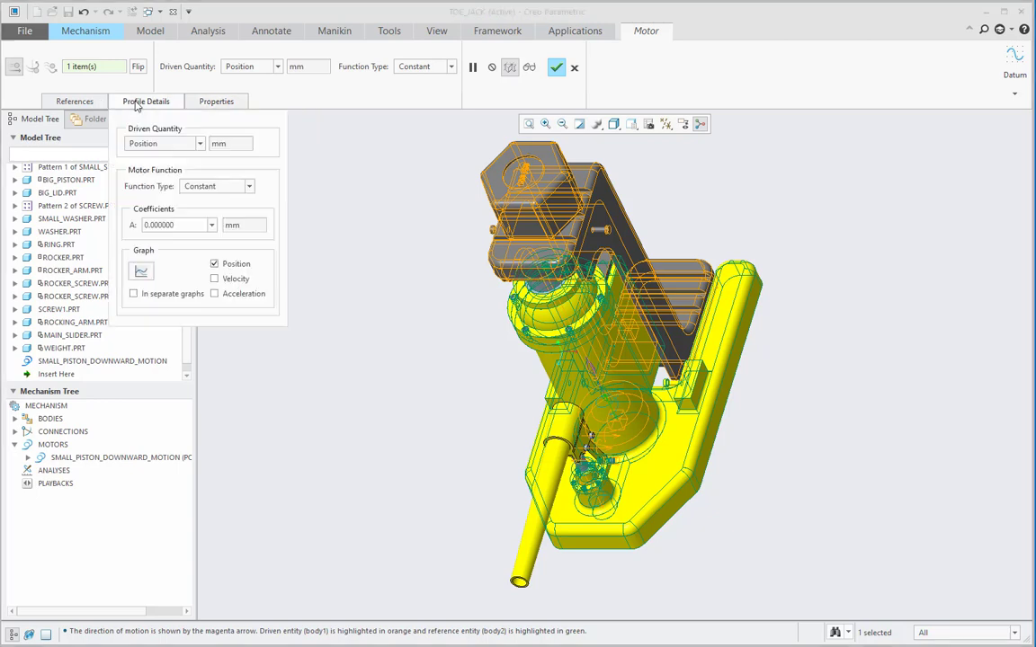
click(215, 190)
click(200, 275)
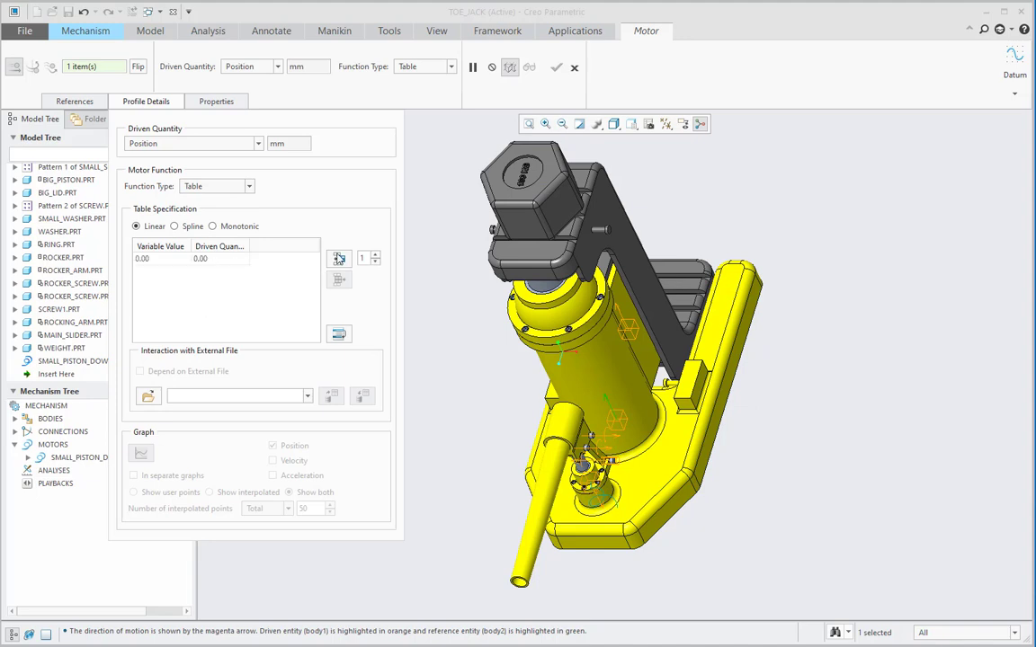
click(339, 259)
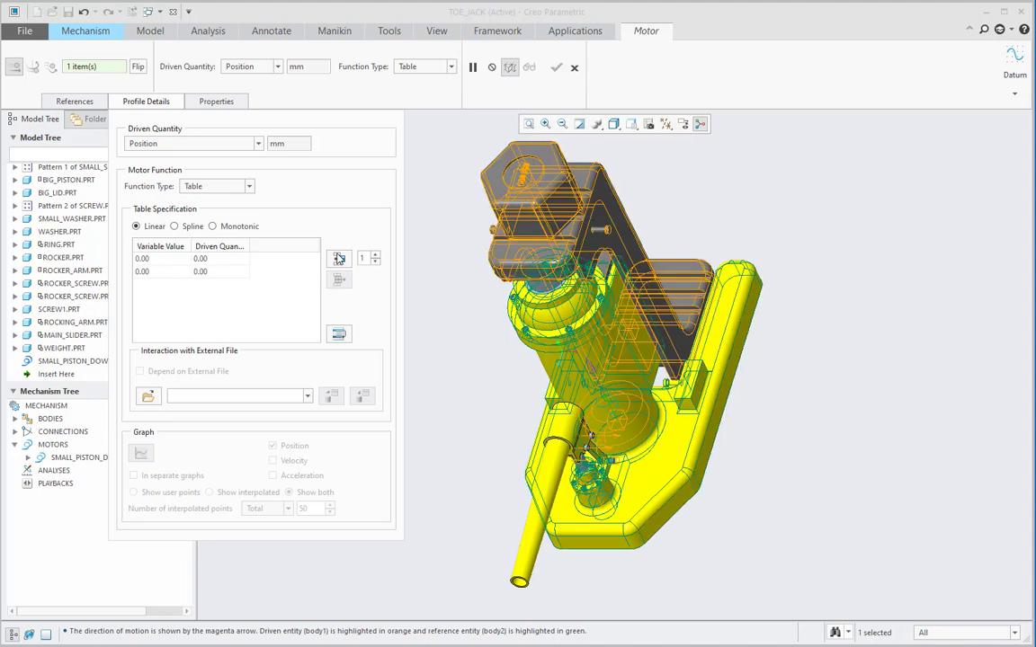
click(339, 259)
click(339, 259)
click(339, 259)
click(339, 259)
click(339, 259)
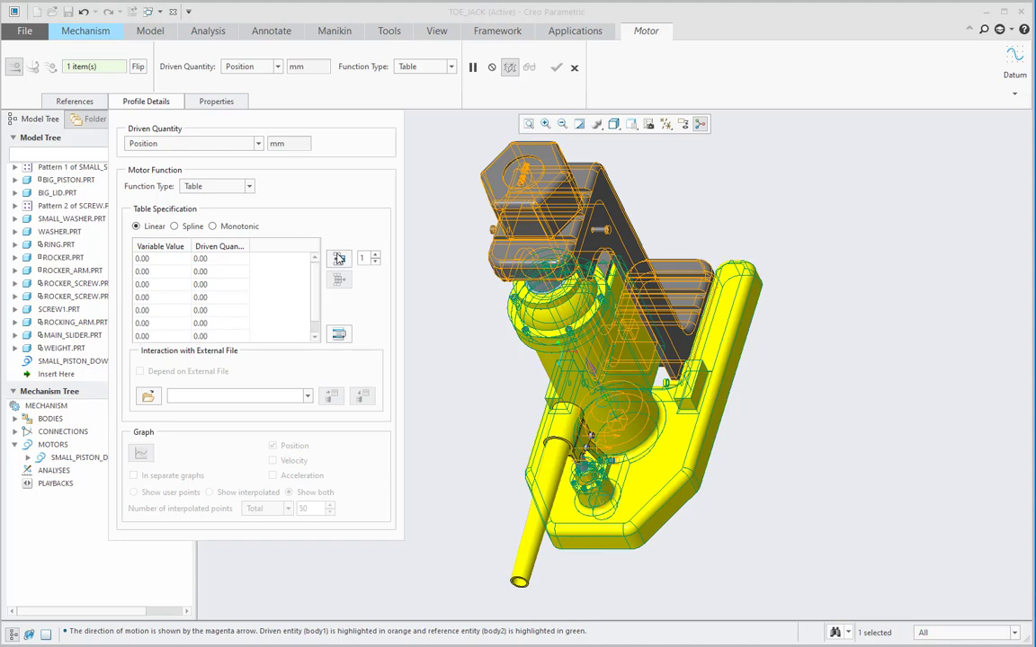
click(339, 259)
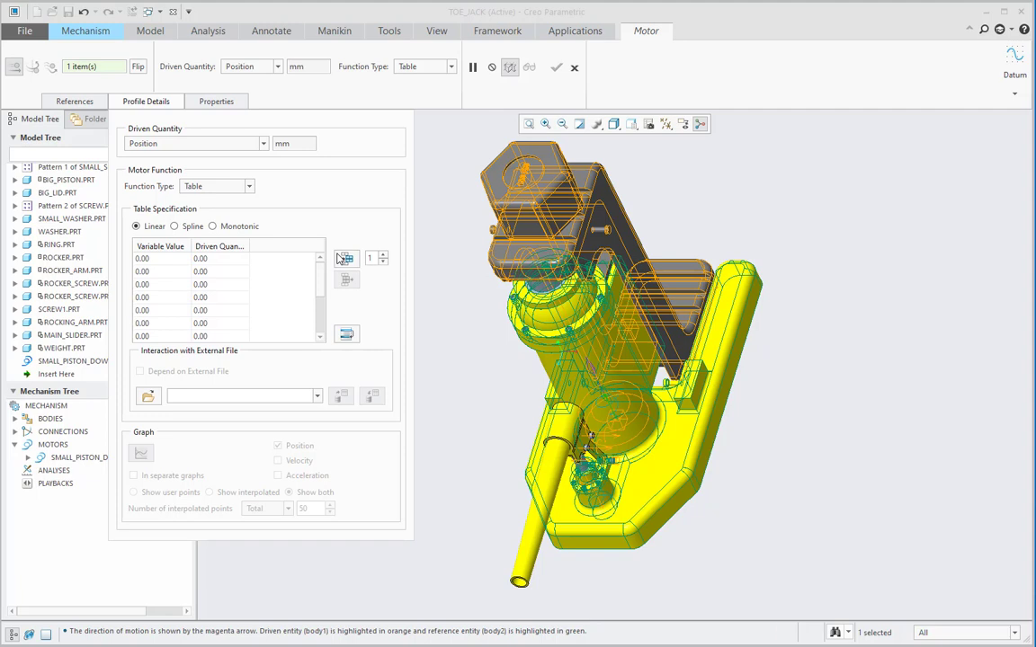
- Keep the first variable value at 0 and set the following rows' variable values to 1 through 6
click(153, 260)
click(144, 271)
text(1)
click(148, 285)
text(2)
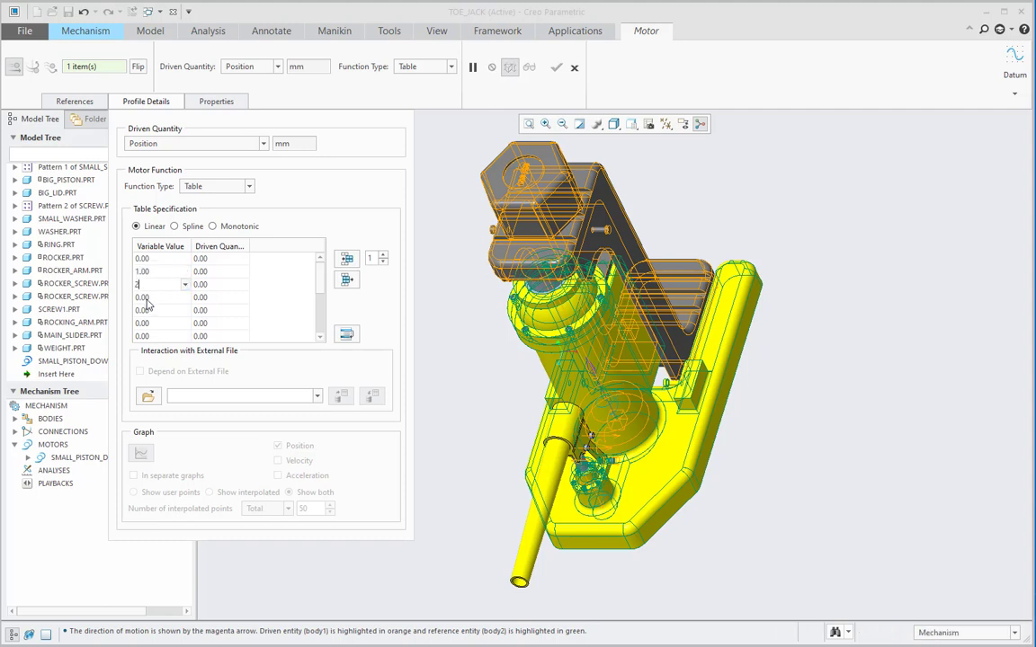
click(147, 298)
text(3)
click(149, 310)
text(4)
click(149, 323)
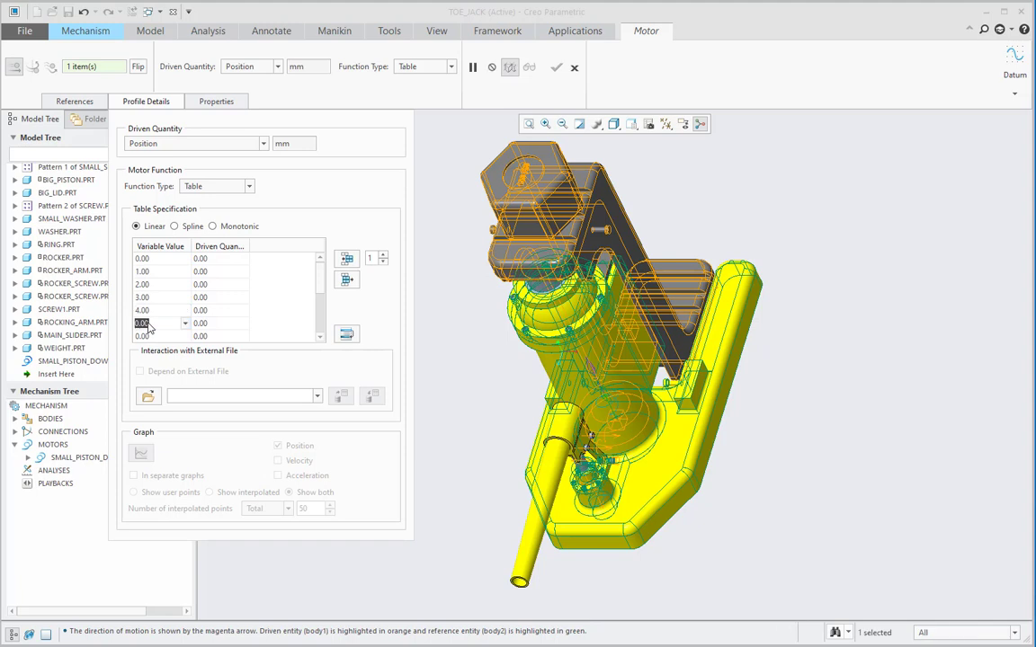
text(5)
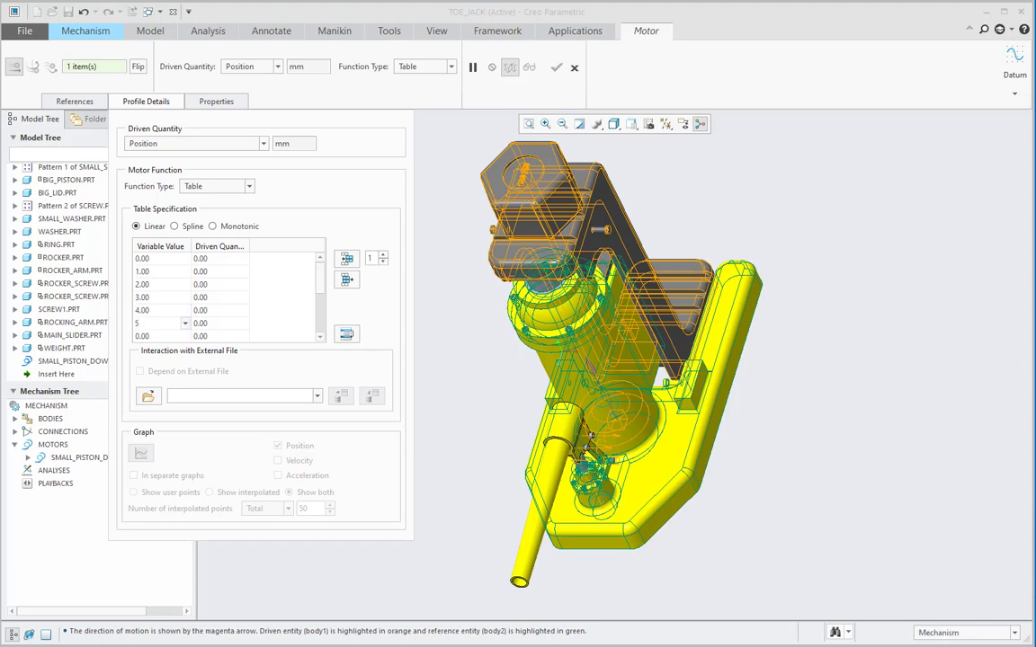
click(156, 338)
text(6)
- Set the variable values of the remaining table rows to 7 through 12
click(147, 338)
text(7)
click(146, 338)
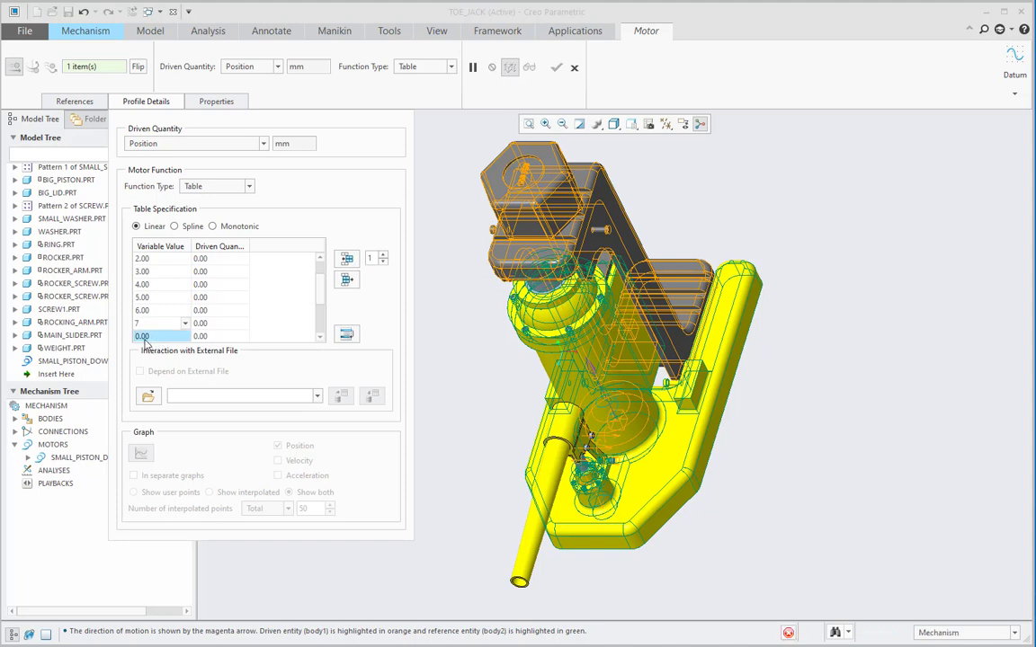
text(8)
click(147, 338)
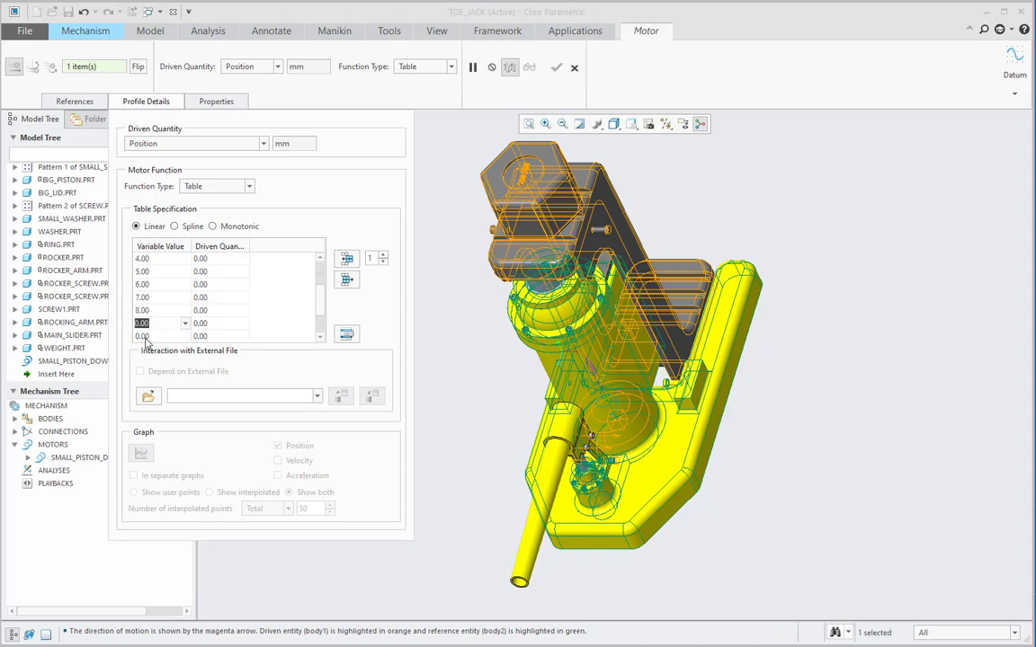
text(9)
click(146, 338)
text(10)
click(147, 338)
text(11)
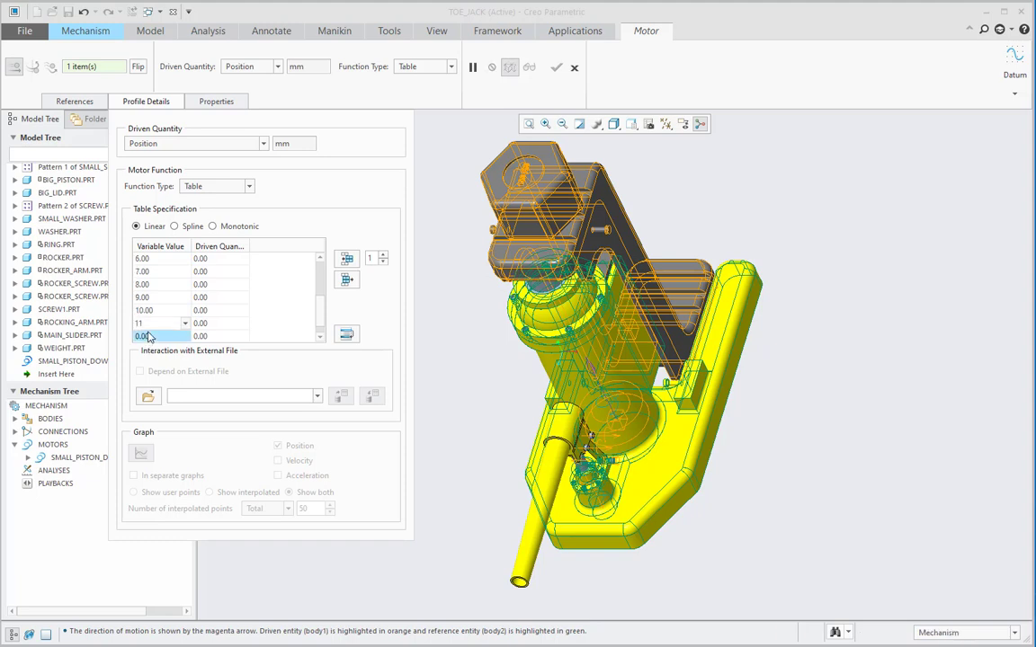
click(147, 338)
text(12)
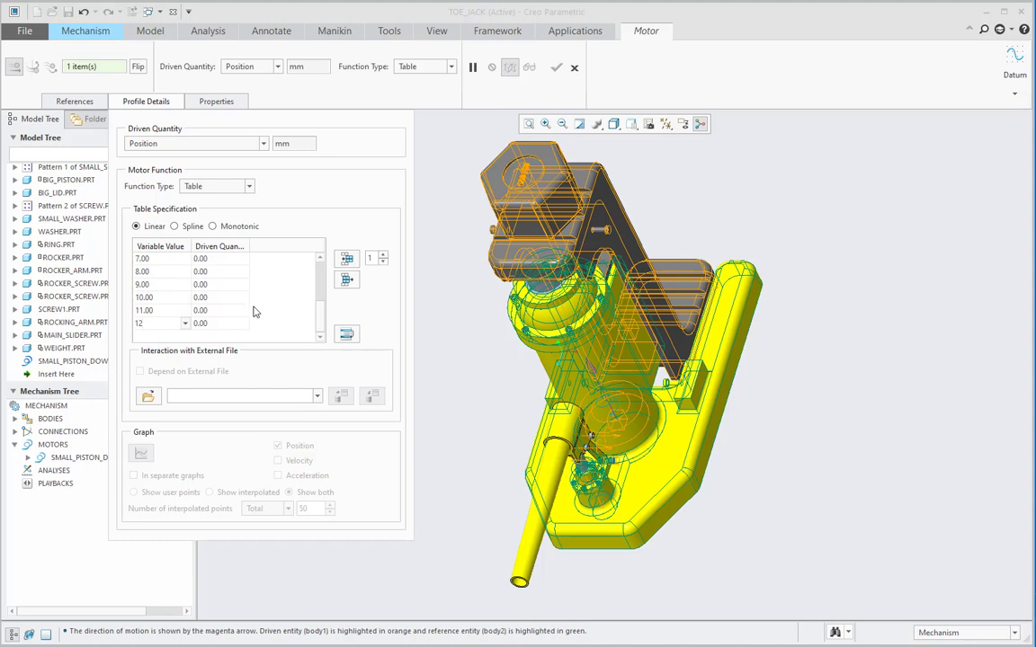
- Widen the driven quantity column and set its values to 29, 29.5 and 30 mm for variable values 1, 2 and 3
drag(323, 316, 321, 263)
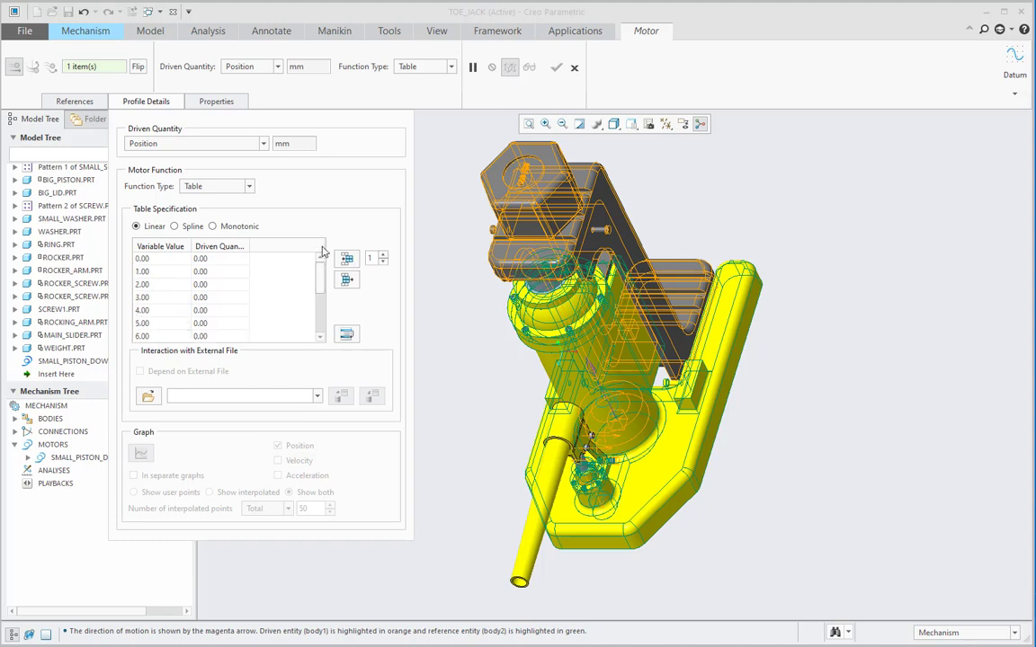
click(222, 259)
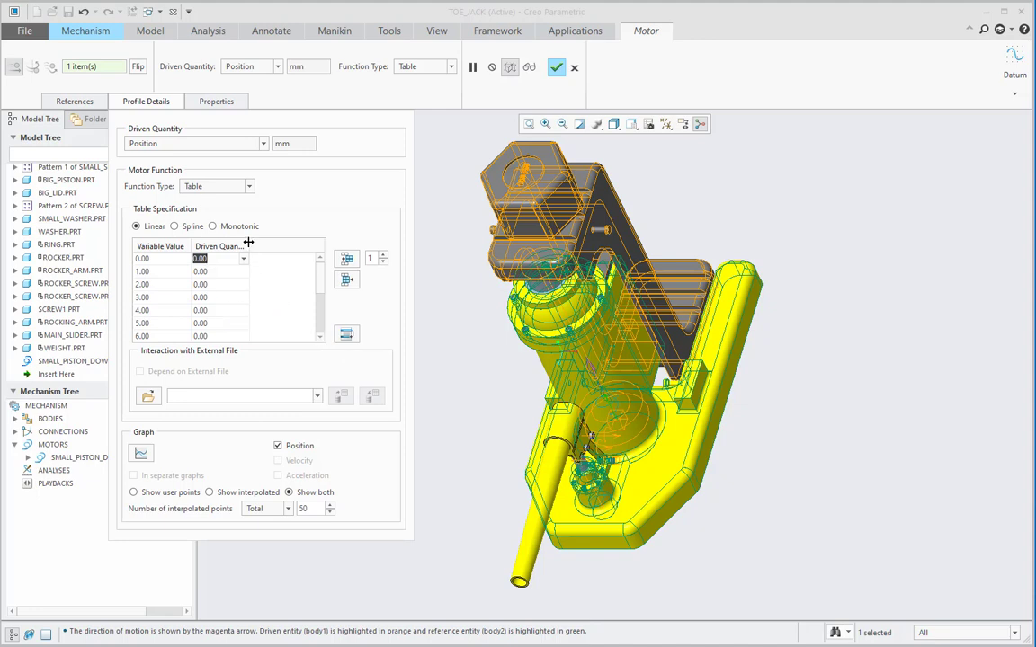
drag(247, 243, 298, 245)
click(213, 275)
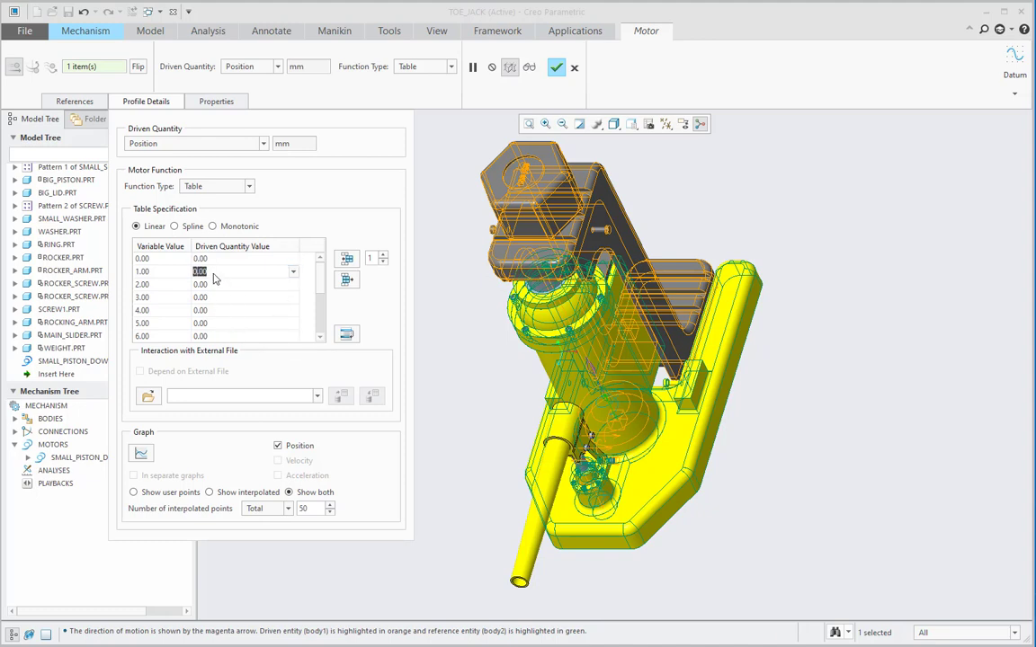
text(29)
click(206, 285)
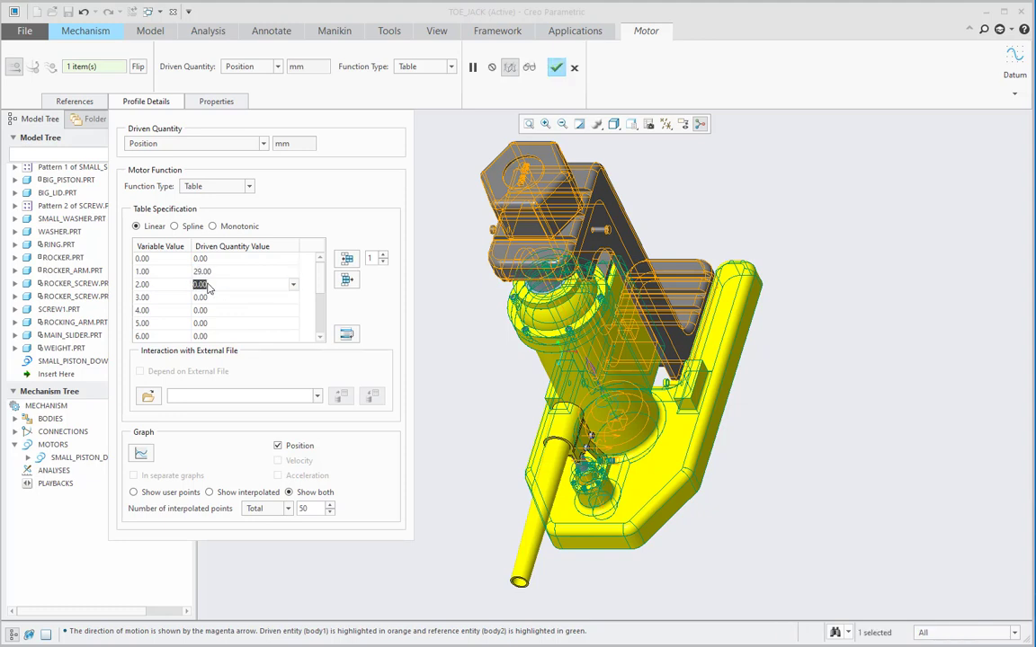
text(29.)
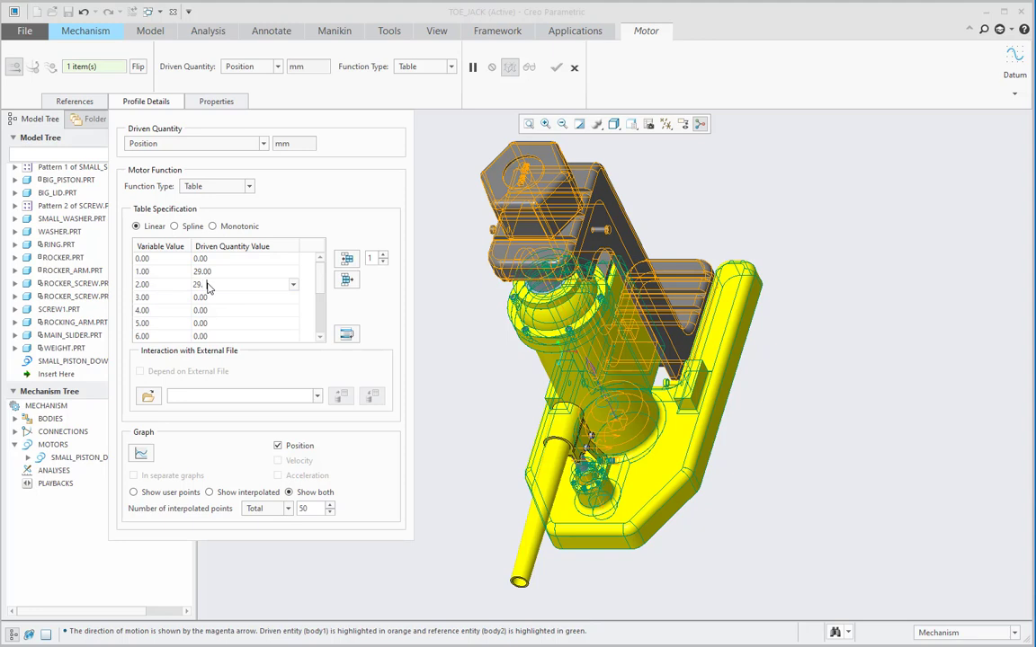
text(5)
click(200, 299)
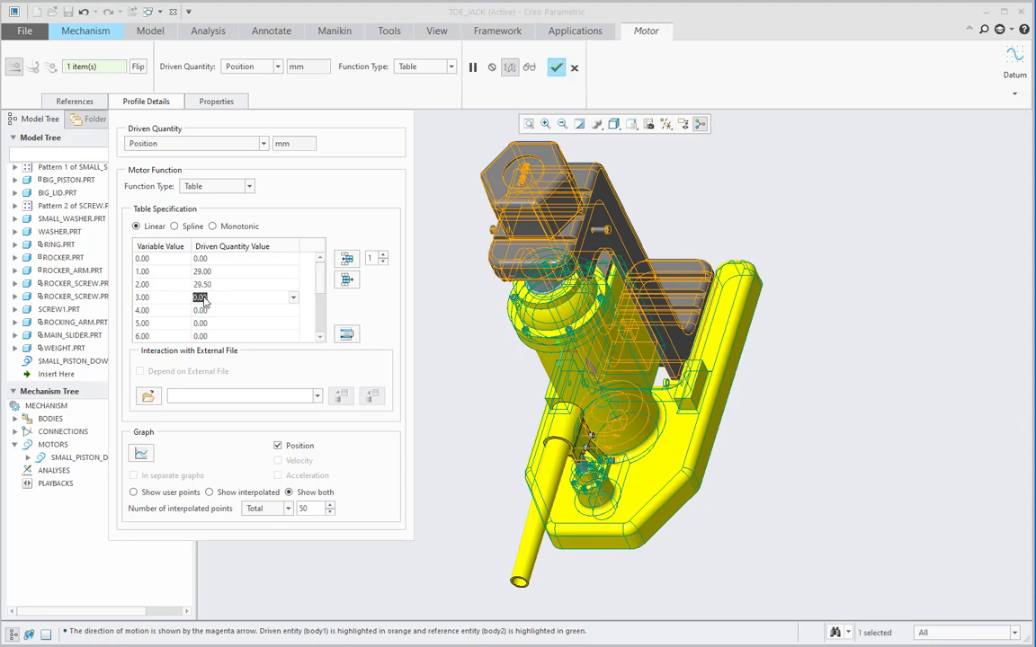
text(30)
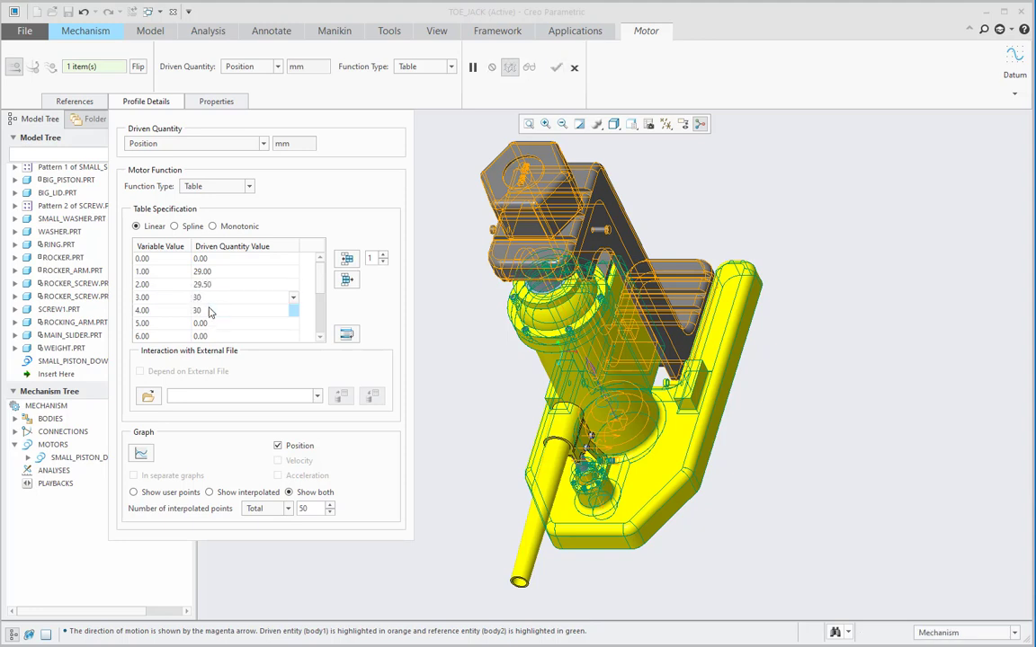
click(207, 311)
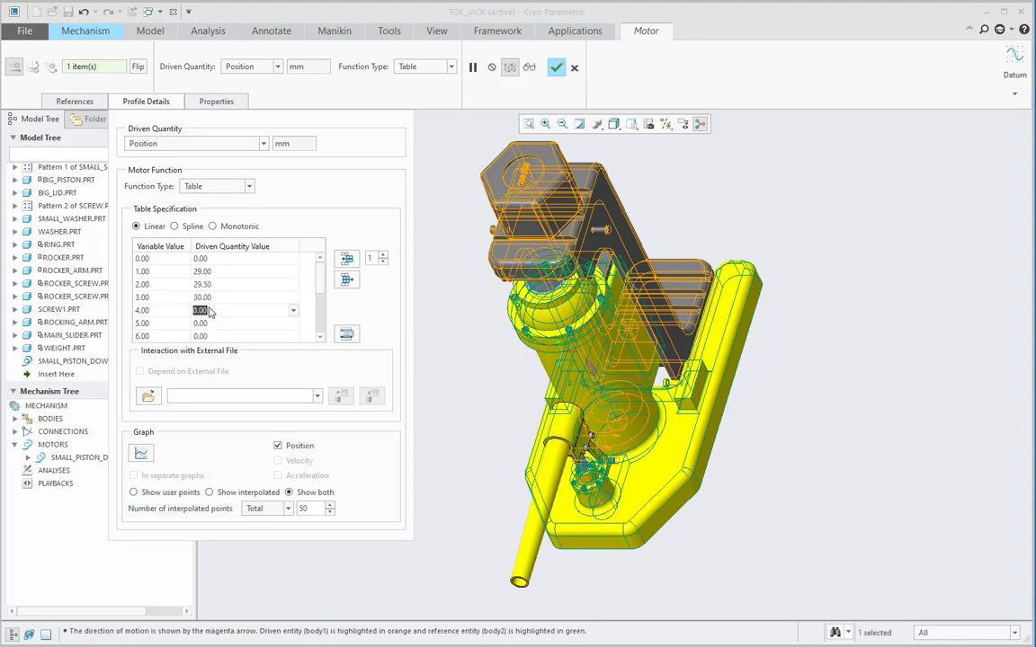
- Set the big piston motor's driven quantity values to 59, 59.5 and 60 mm for variable values 4, 5 and 6
text(59)
click(206, 324)
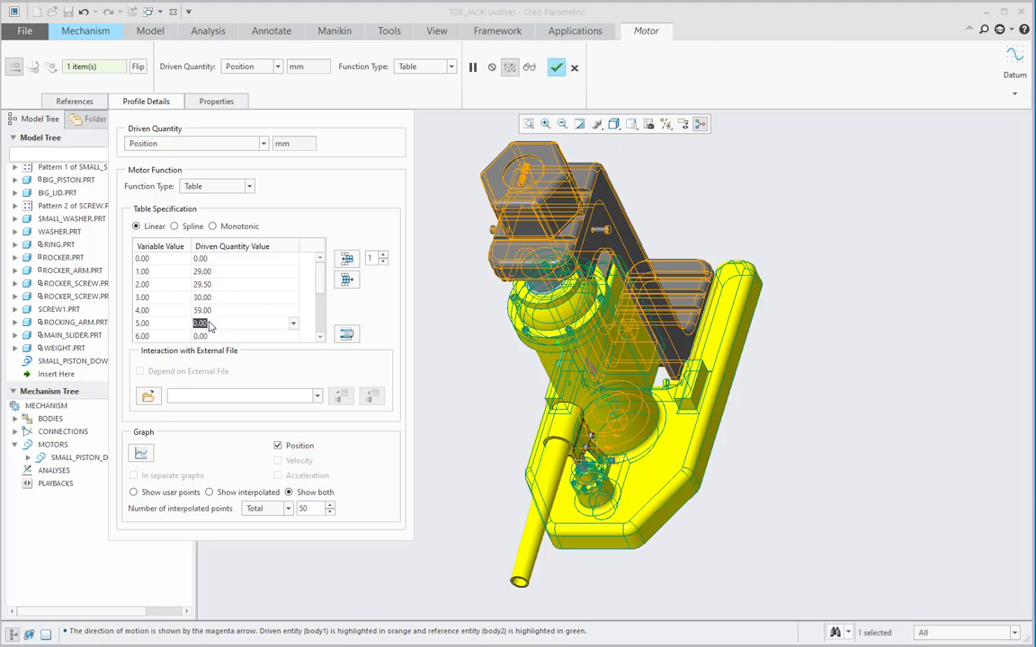
text(59)
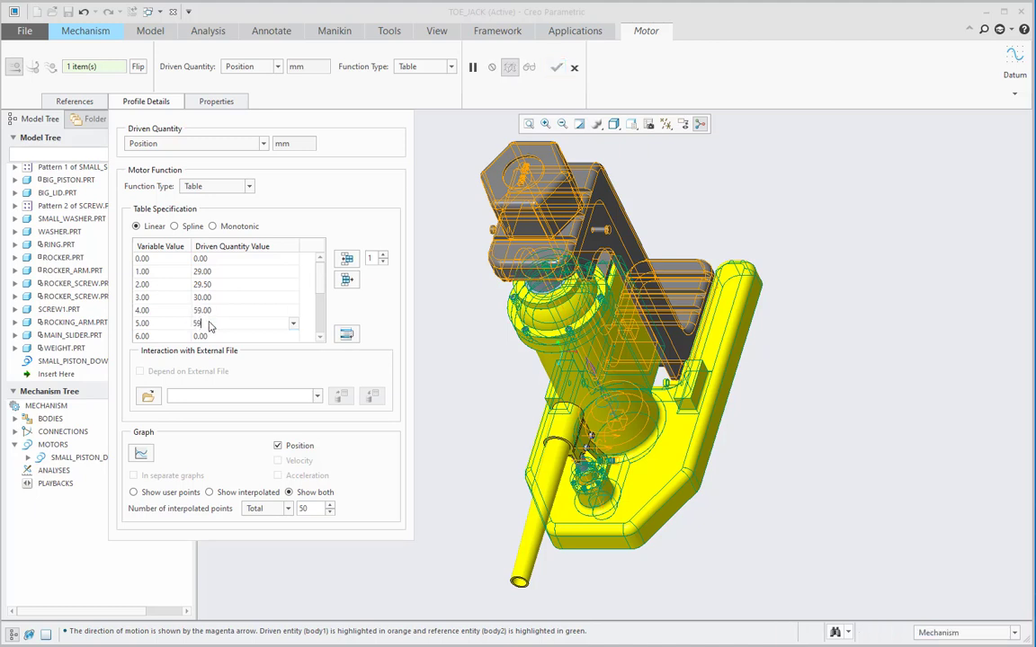
text(.5)
click(205, 337)
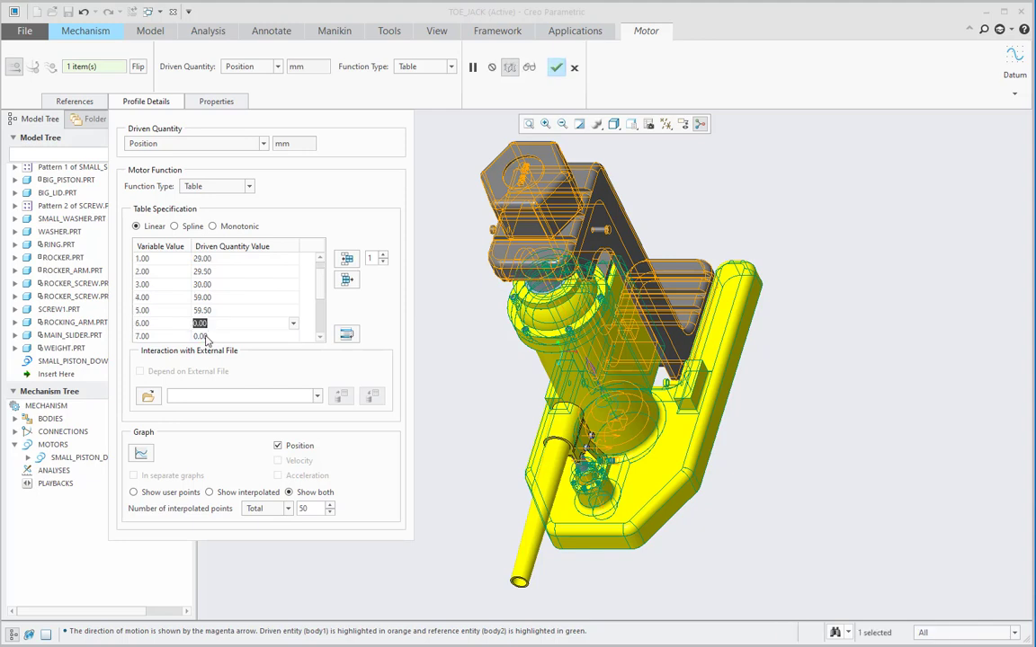
text(60)
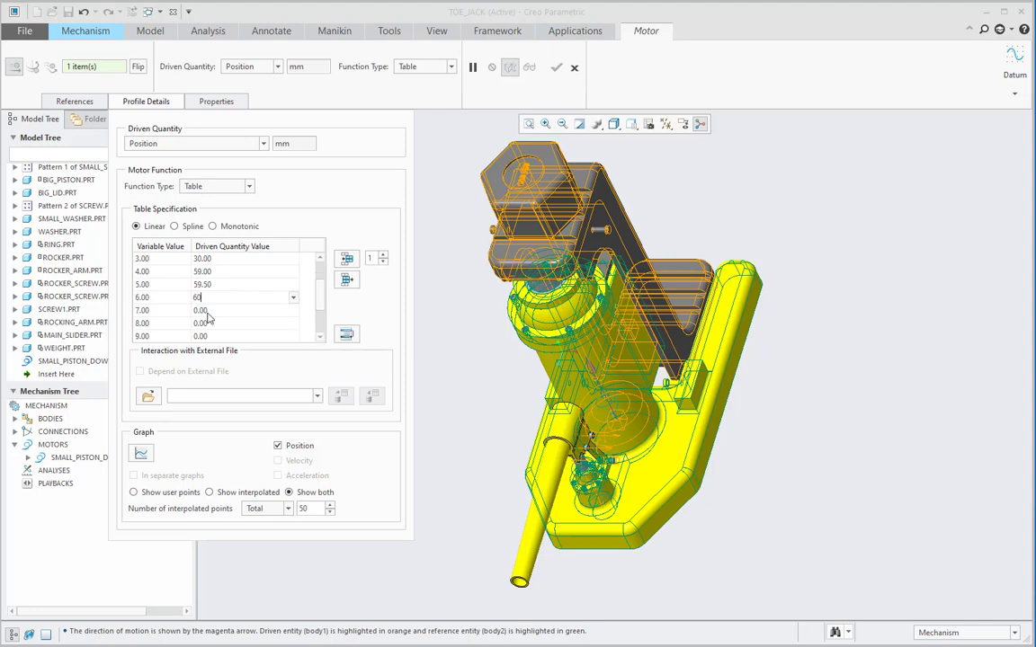
- Set the driven quantity values to 89, 89.5 and 90 mm for variable values 7, 8 and 9
click(205, 319)
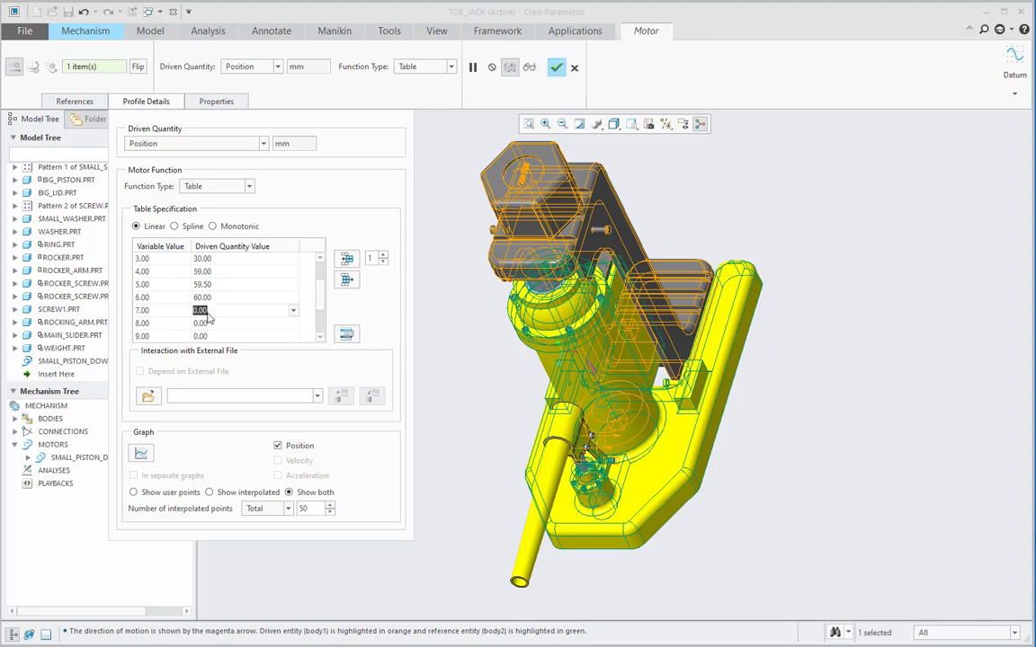
text(89)
click(211, 324)
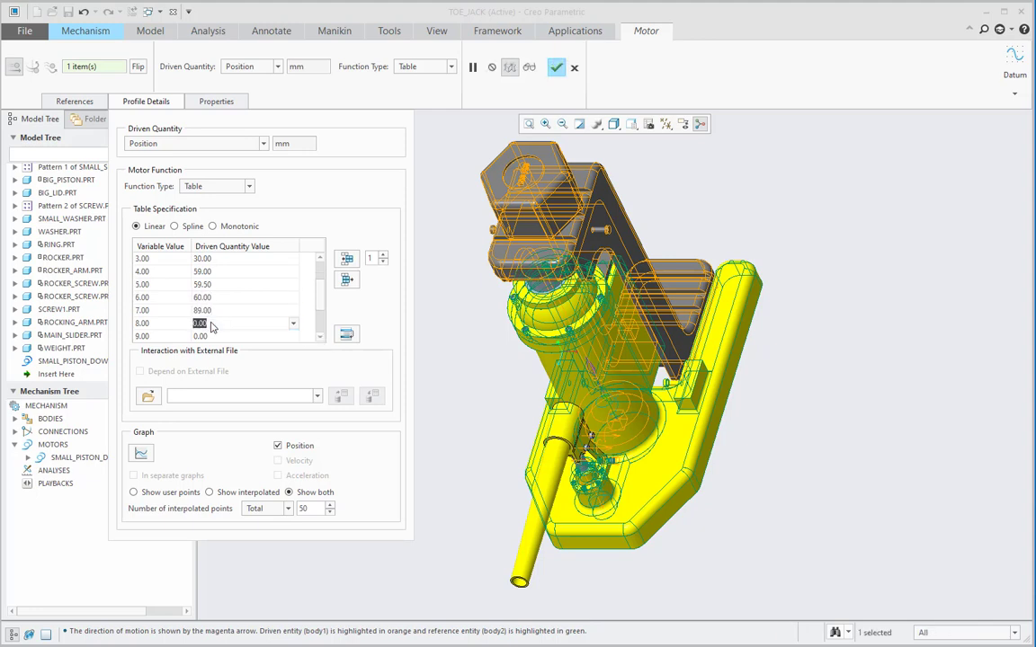
text(89.5)
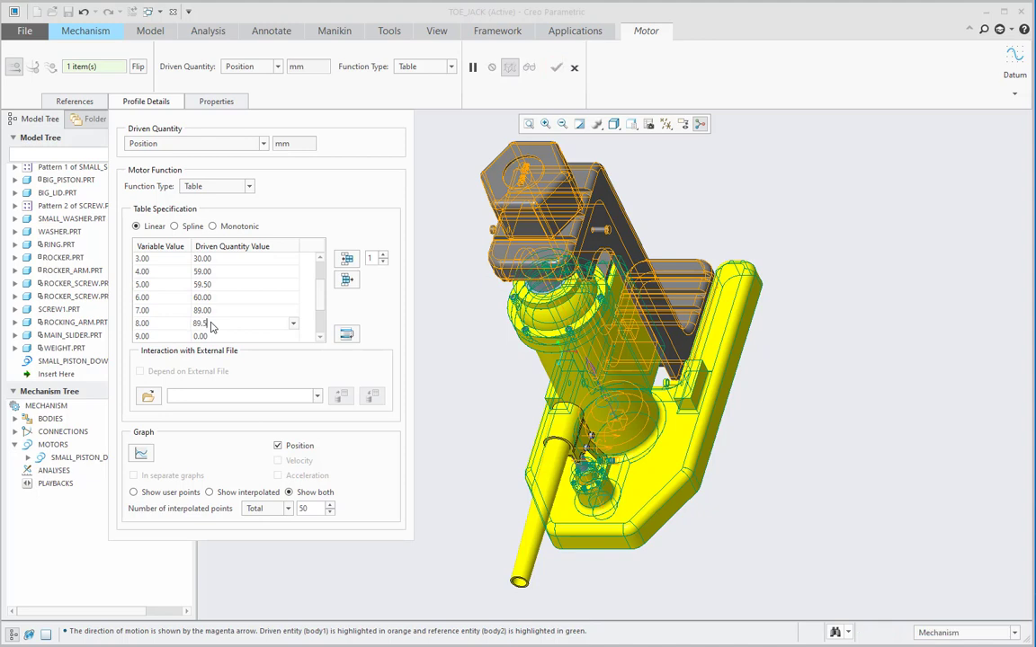
click(212, 336)
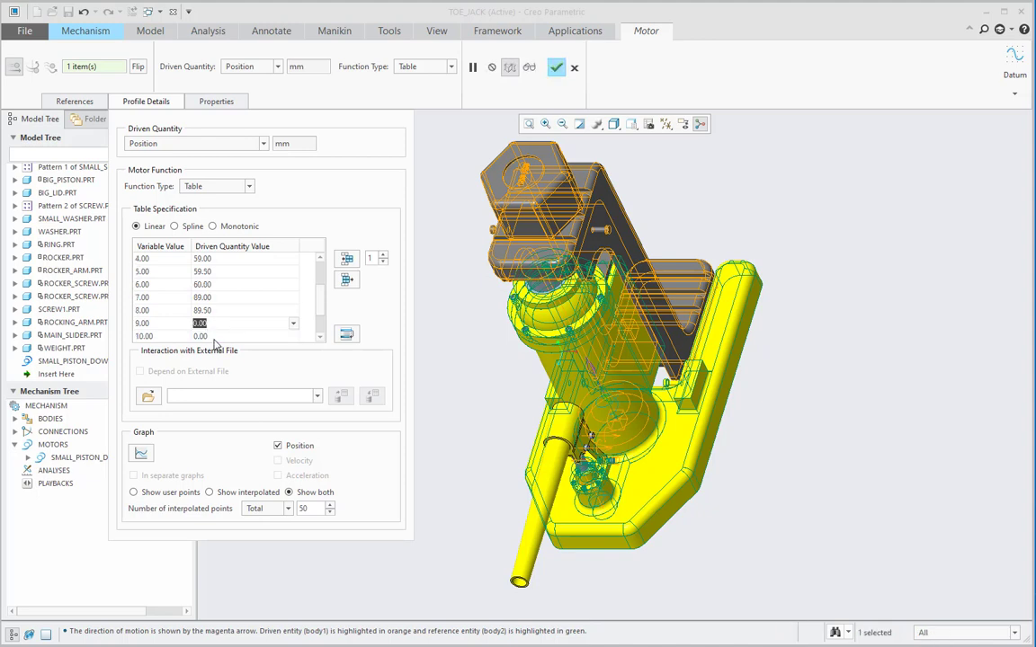
text(90)
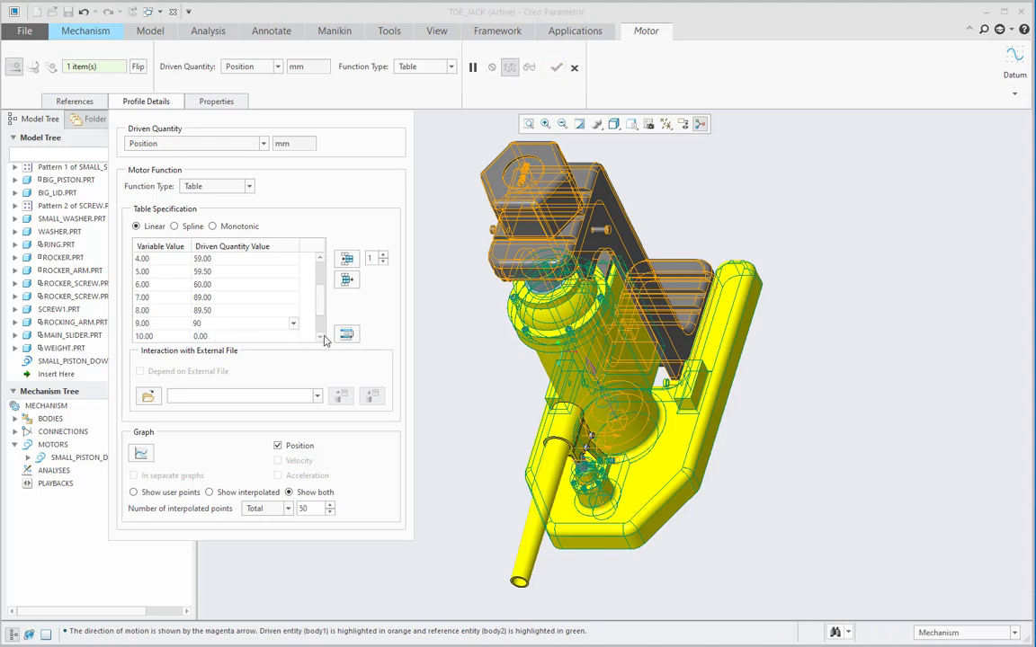
- Set the driven quantity values to 119, 119.5 and 120 mm for variable values 10, 11 and 12
click(321, 337)
click(321, 336)
click(223, 311)
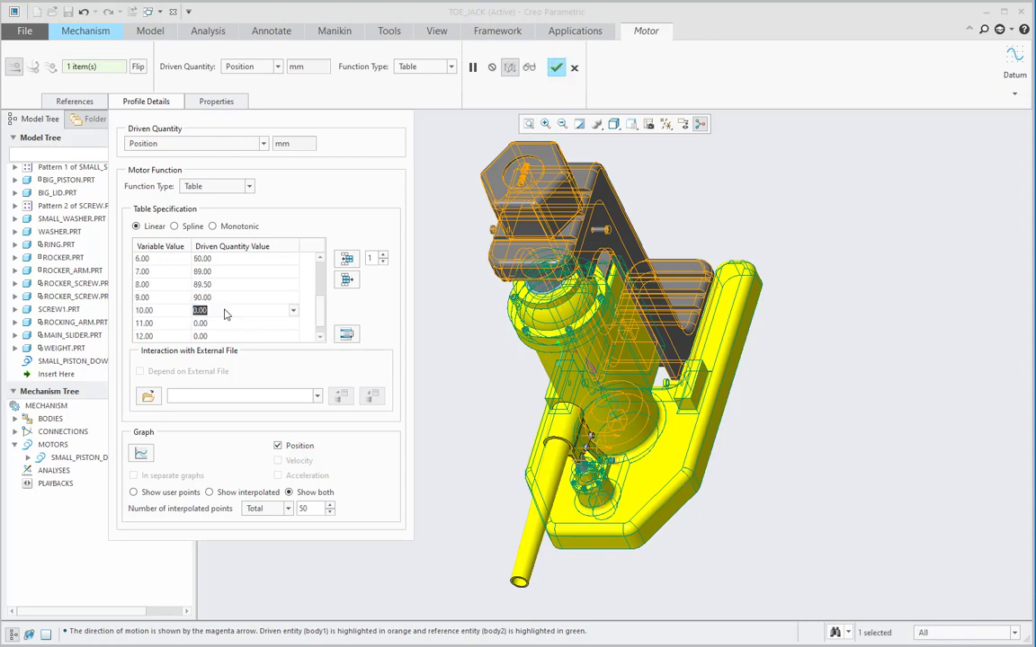
text(119)
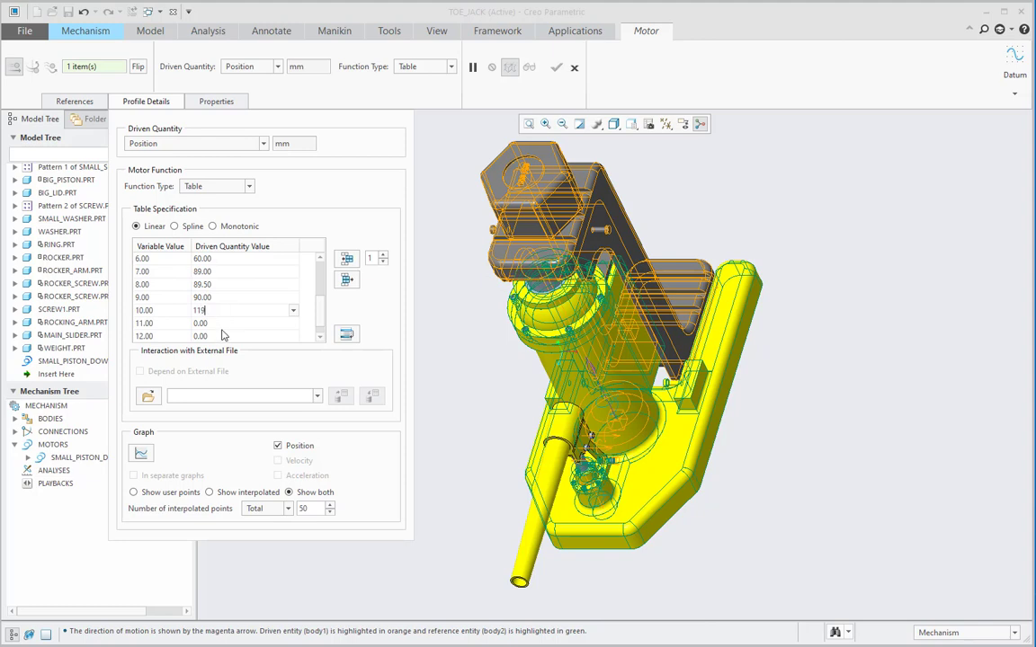
click(215, 325)
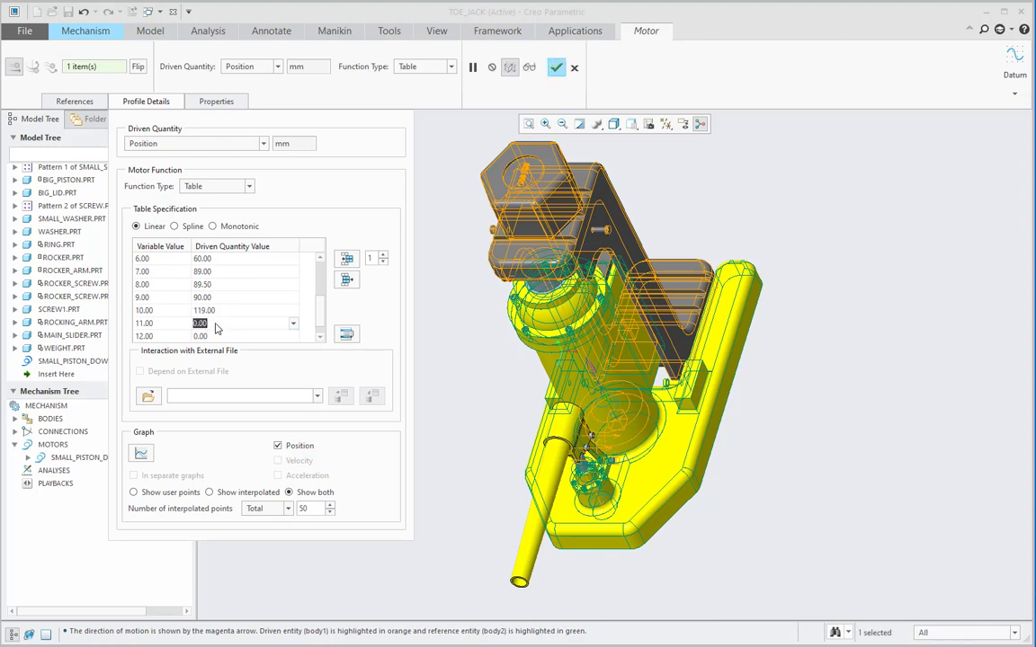
text(119)
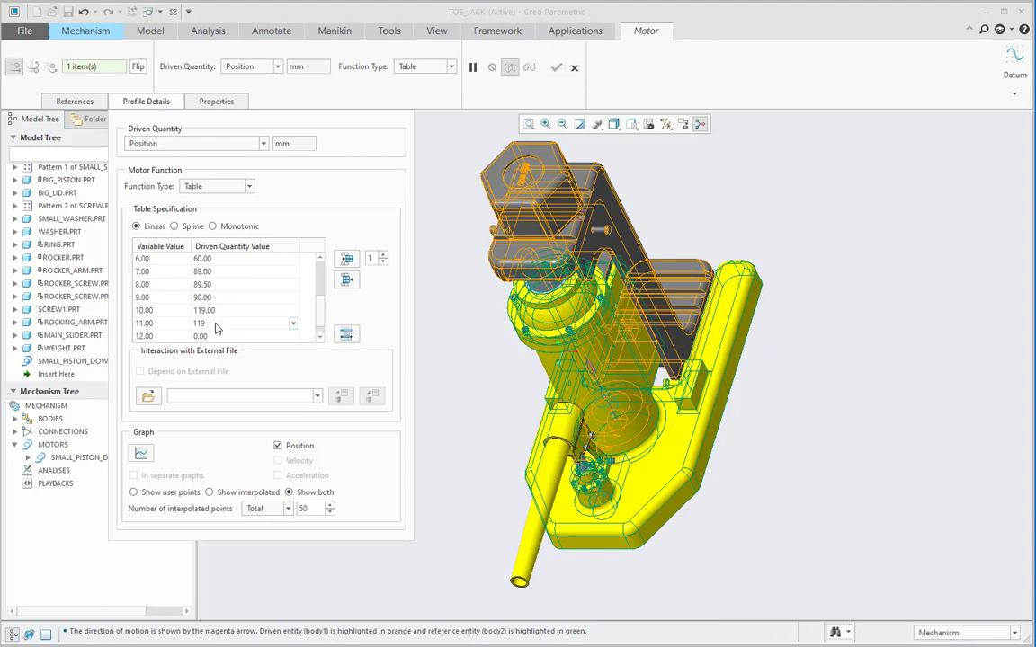
text(.5)
click(212, 337)
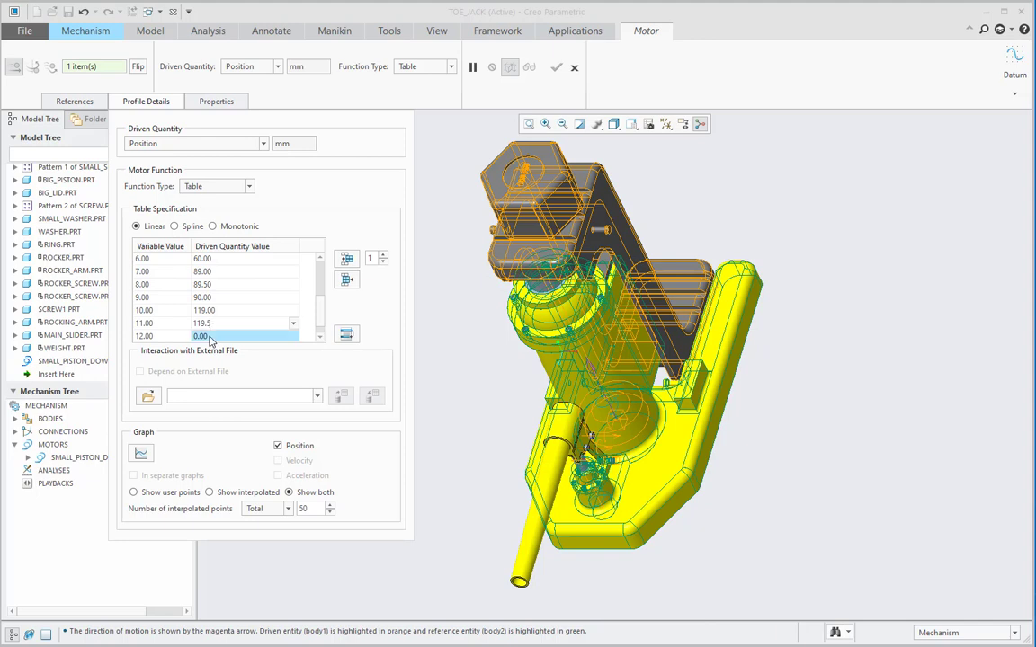
text(120)
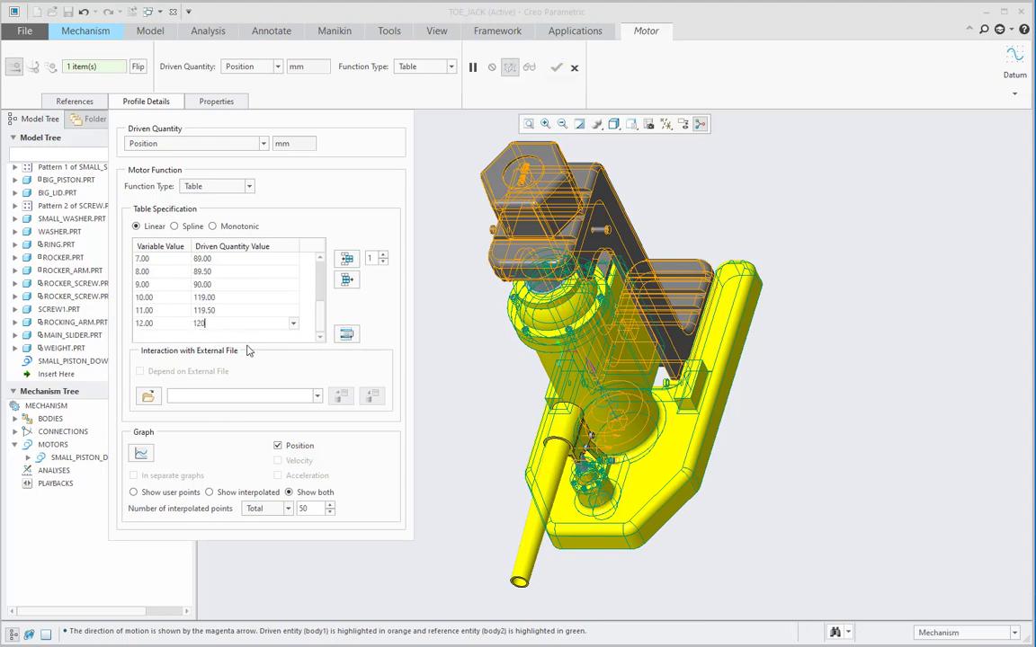
click(256, 311)
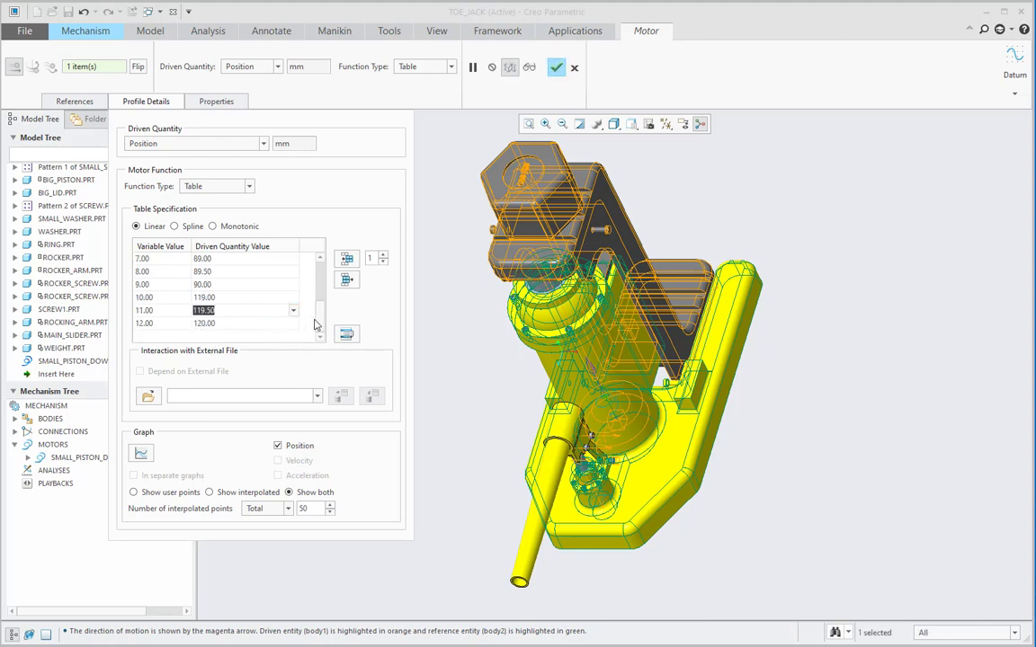
- Plot the big piston motor's position graph to check its profile, close the graph and complete the motor
scroll(318, 314, up, 2)
scroll(318, 311, down, 2)
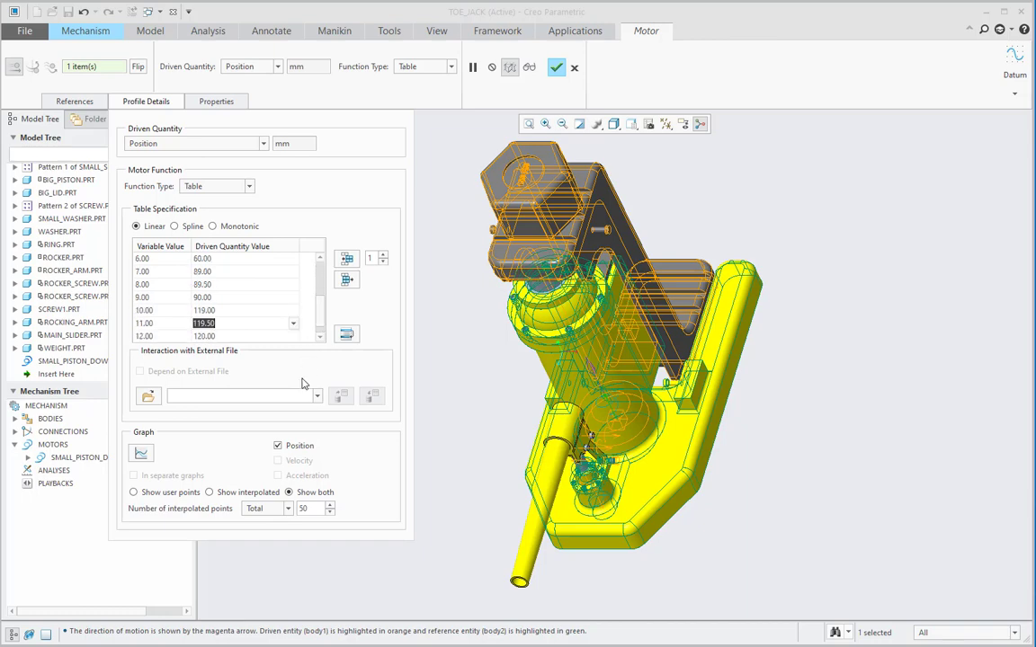
click(141, 454)
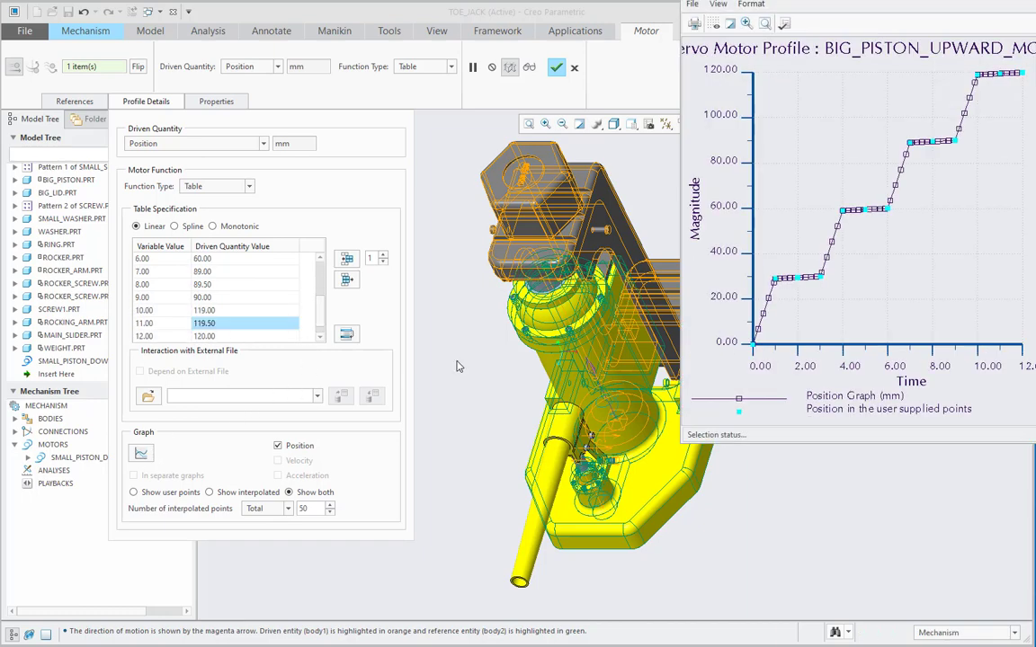
drag(851, 4, 668, 62)
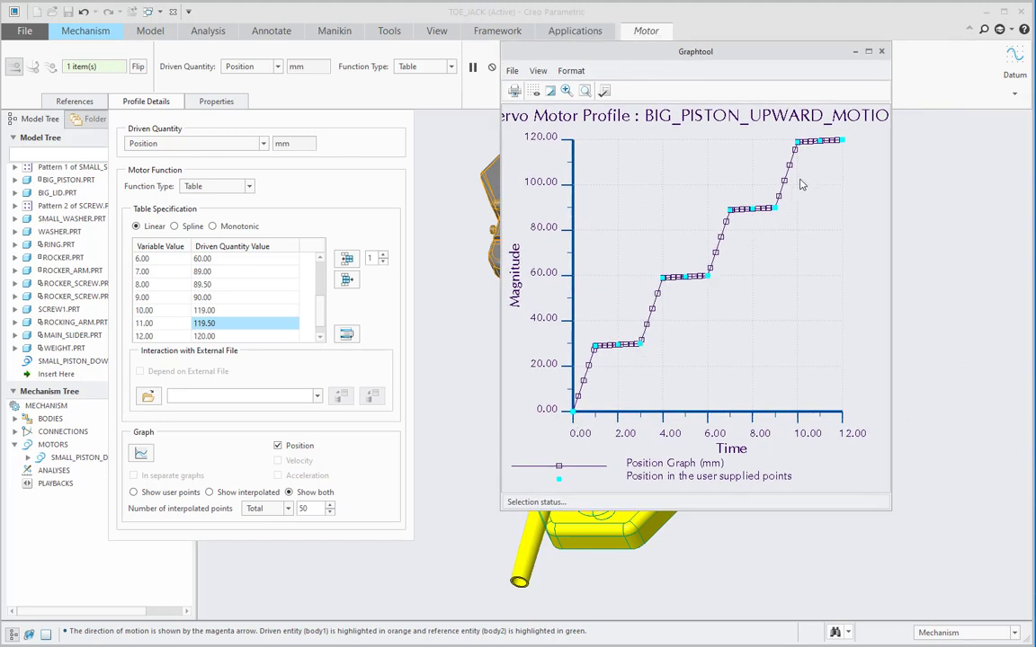
click(881, 51)
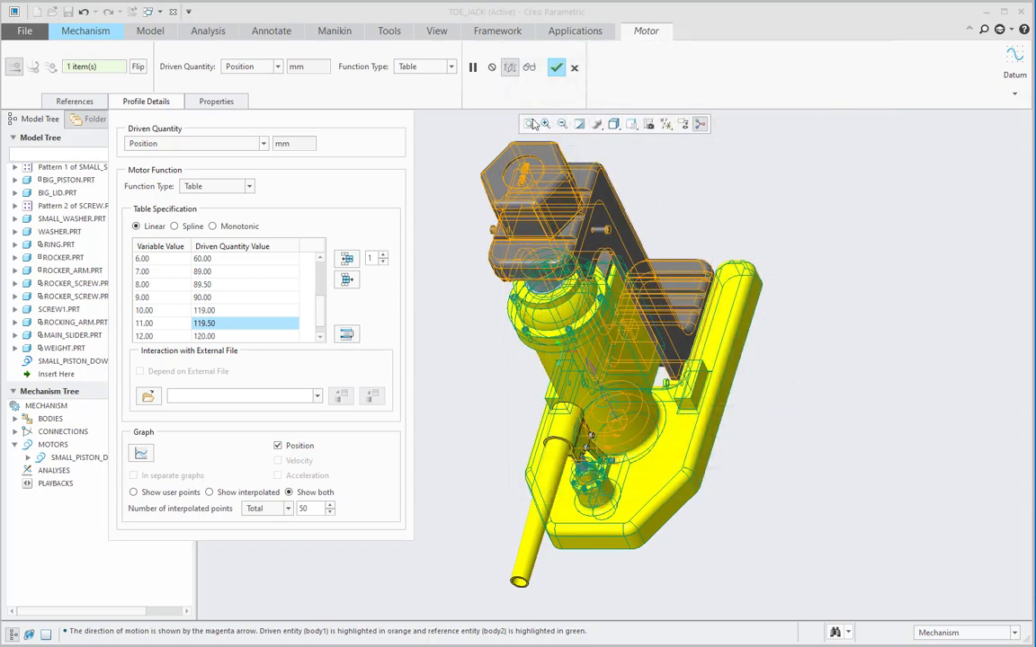
click(556, 68)
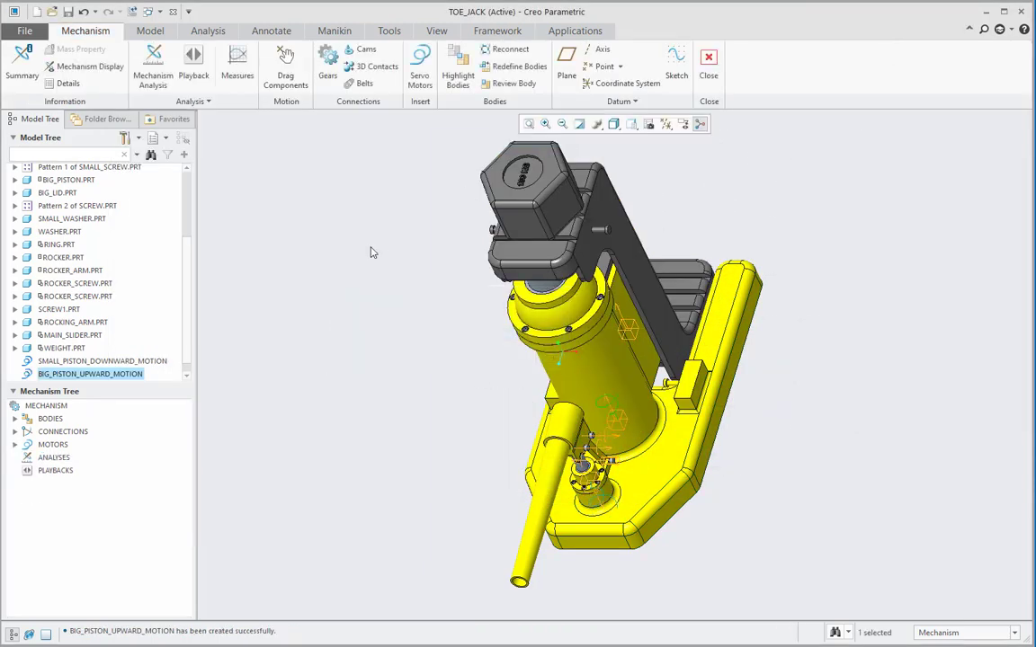
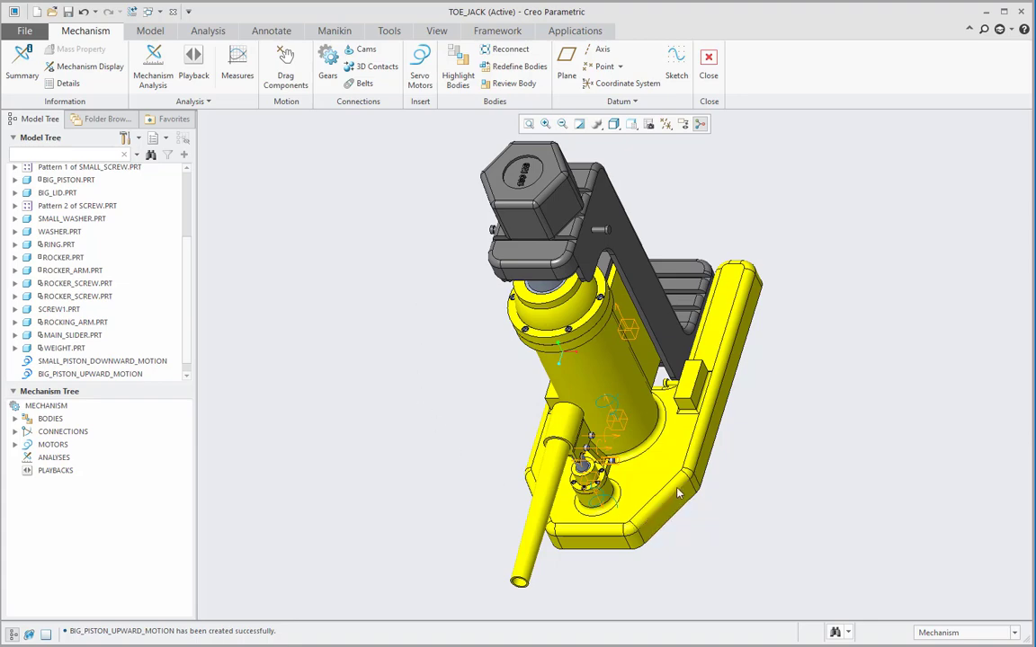
scroll(679, 493, up, 5)
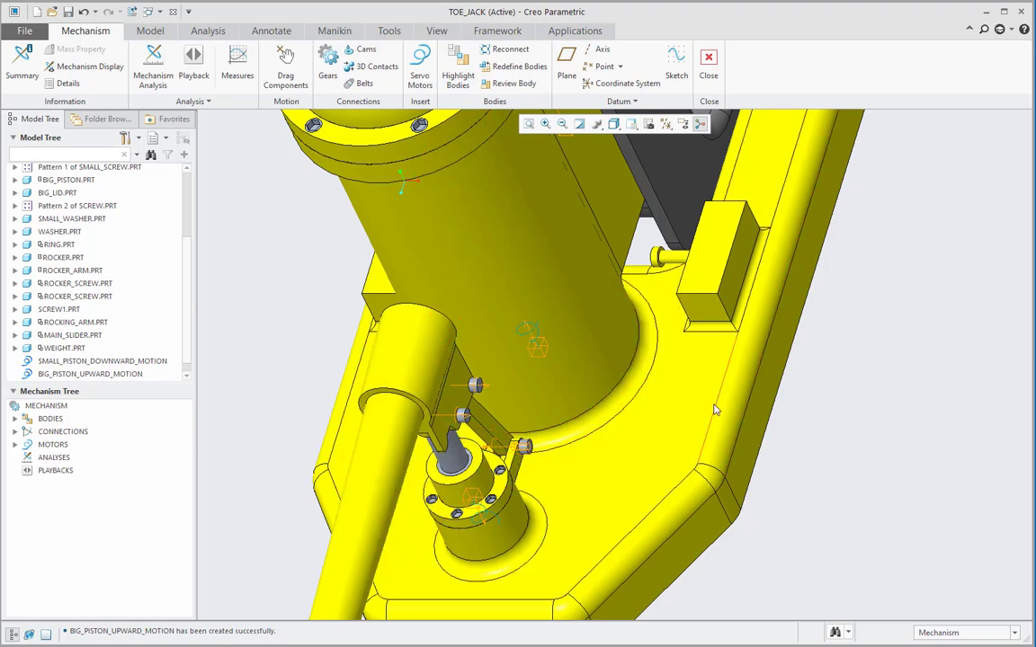
scroll(715, 409, up, 4)
scroll(713, 404, up, 3)
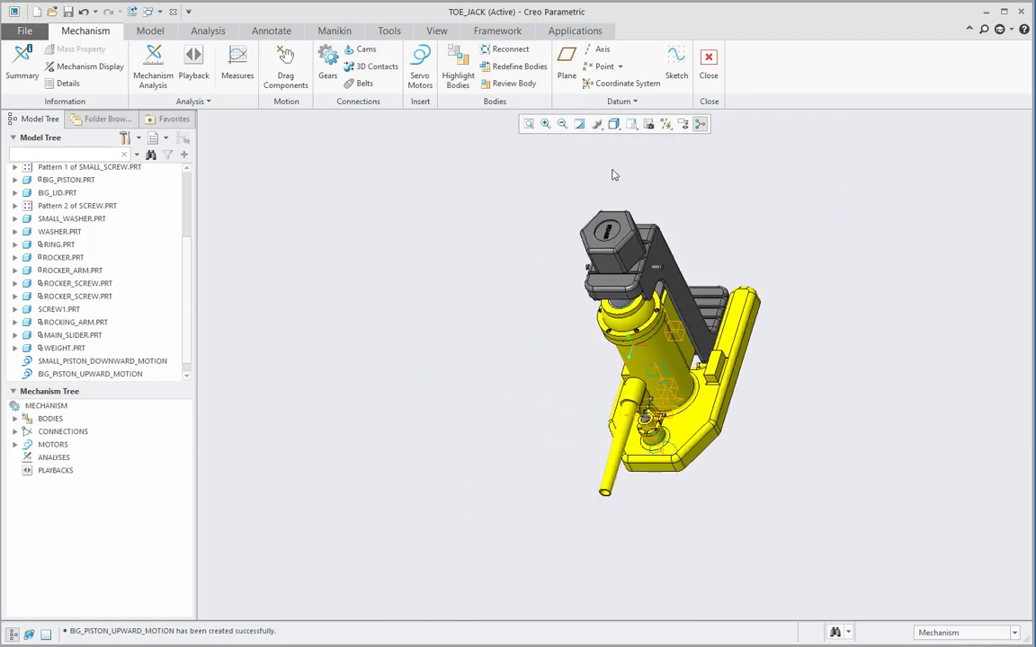
click(529, 126)
scroll(765, 393, down, 2)
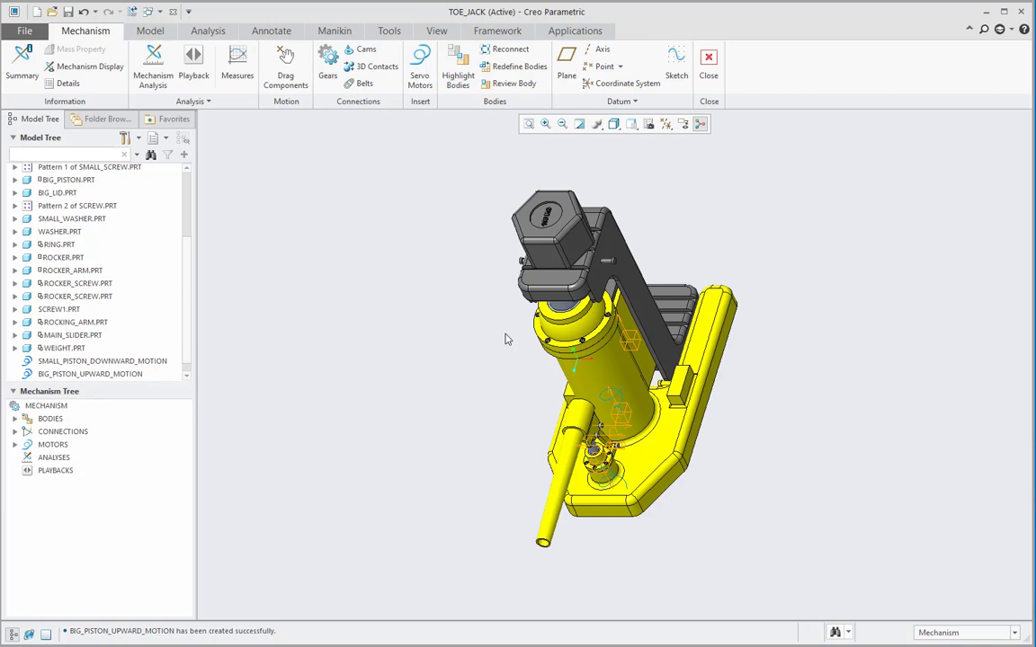
- Expand the motors in the Mechanism Tree, widen the tree and copy the small piston downward motor's name without renaming it
click(14, 445)
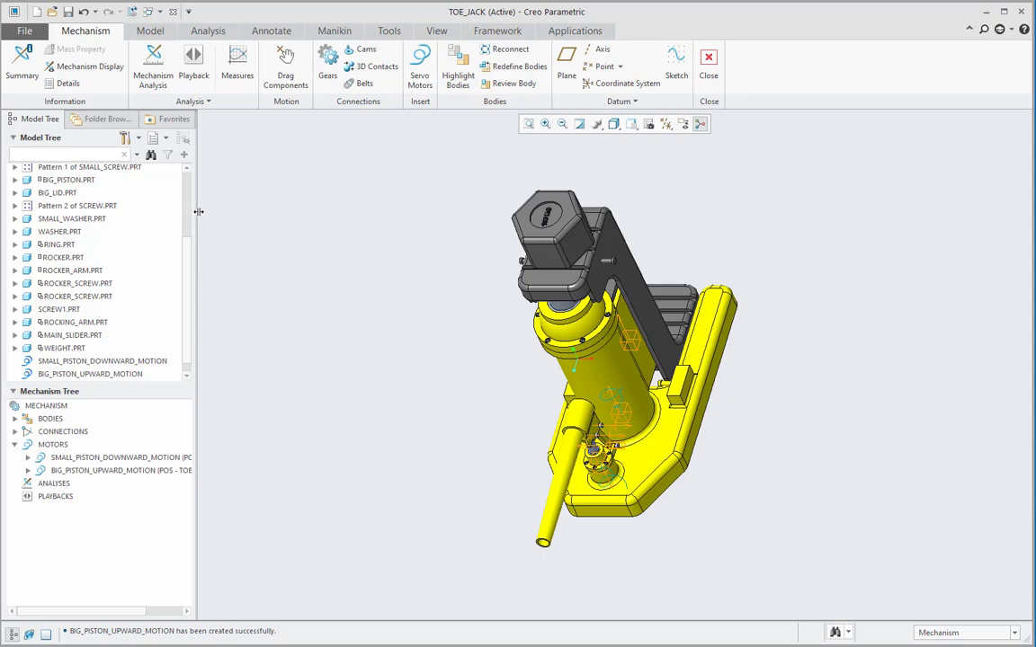
drag(197, 211, 247, 211)
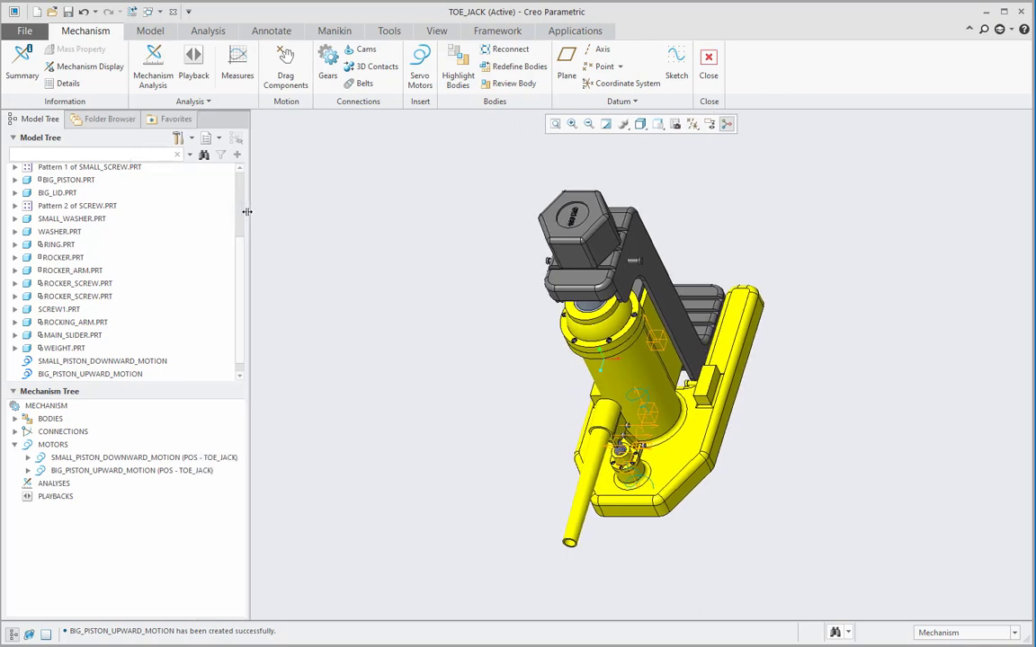
click(104, 460)
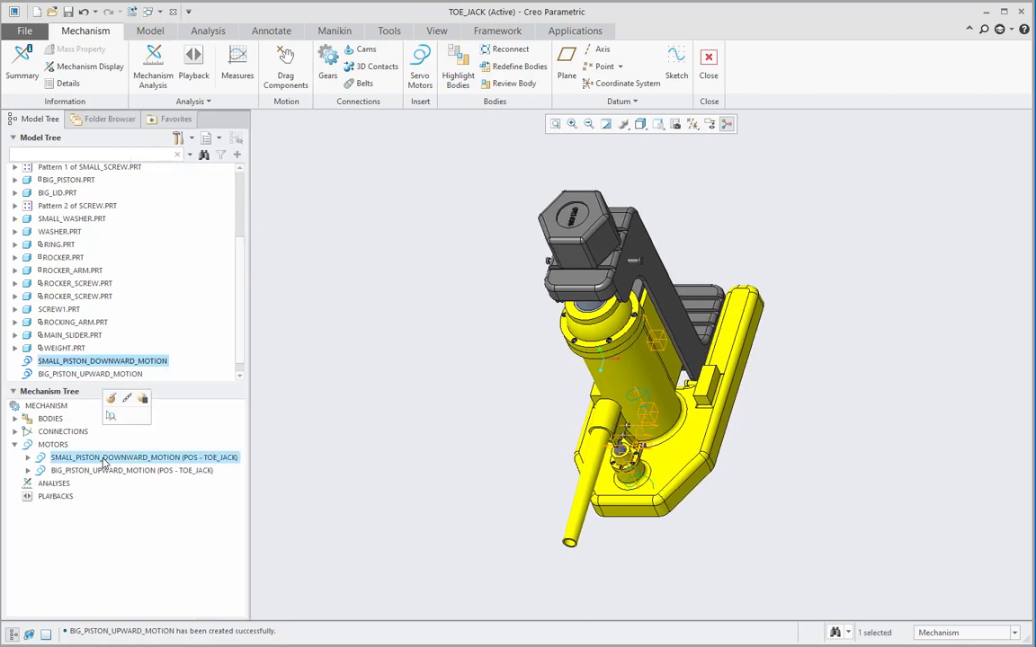
right_click(104, 459)
click(139, 553)
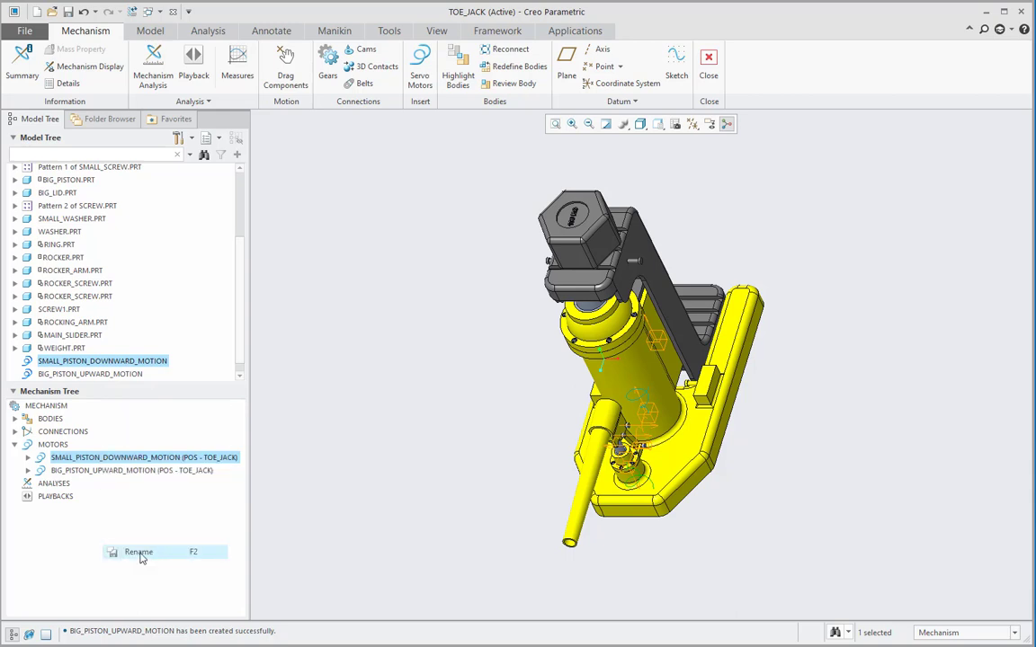
right_click(106, 459)
click(142, 499)
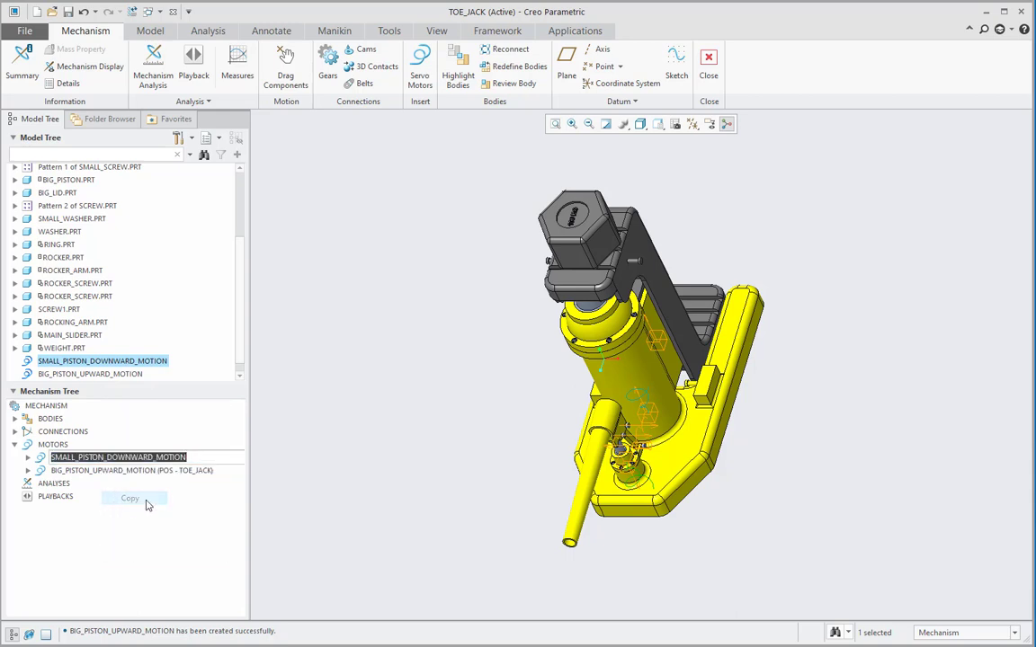
click(317, 482)
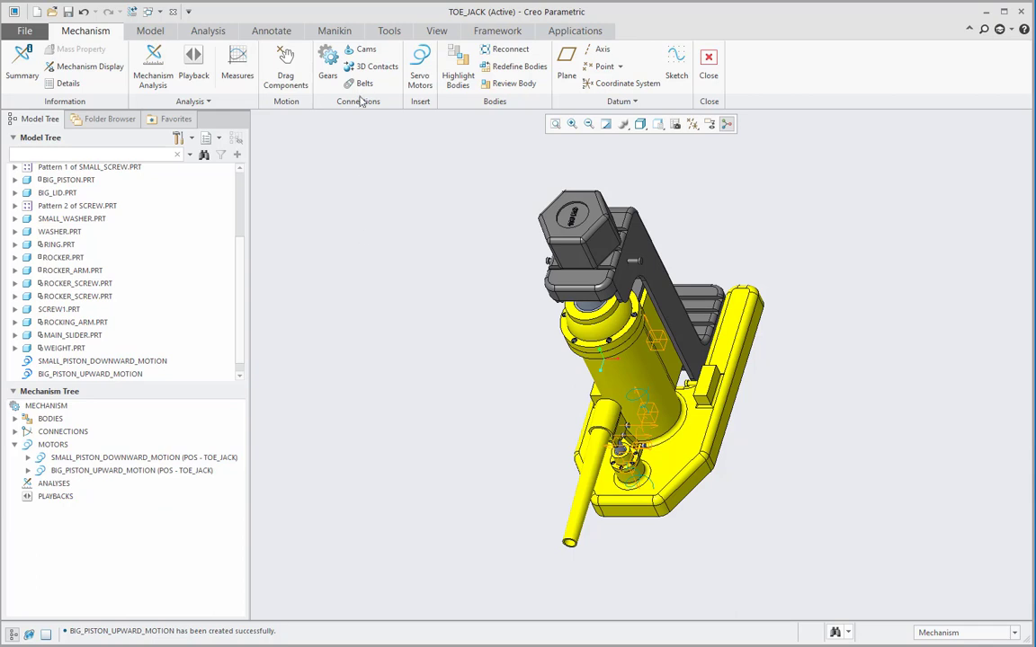
- Start a new servo motor on the small piston's motion axis with Velocity as the driven quantity
click(420, 63)
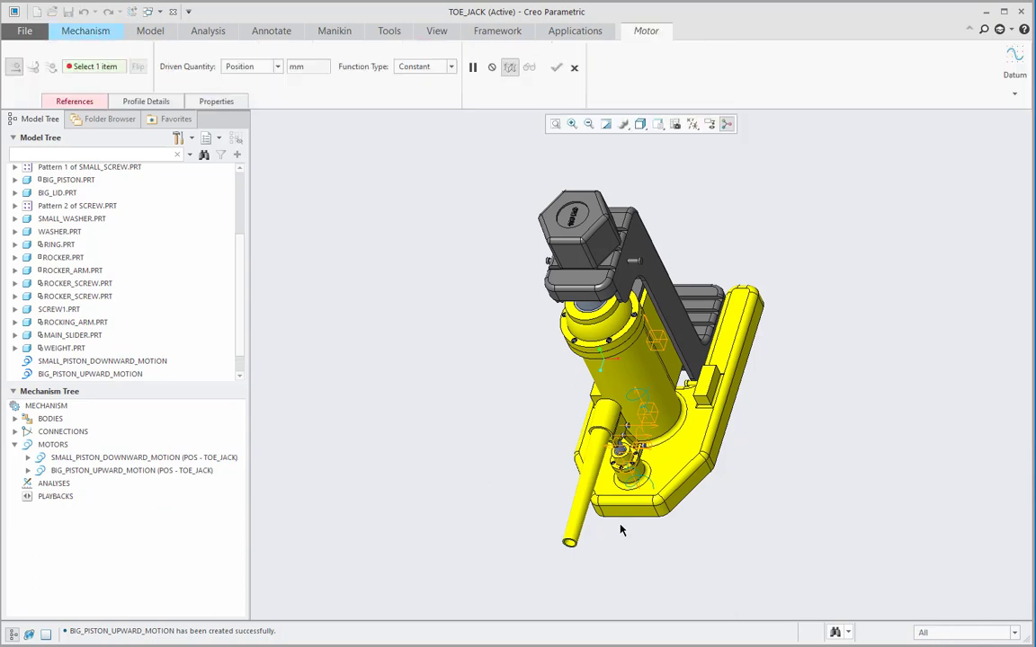
click(635, 484)
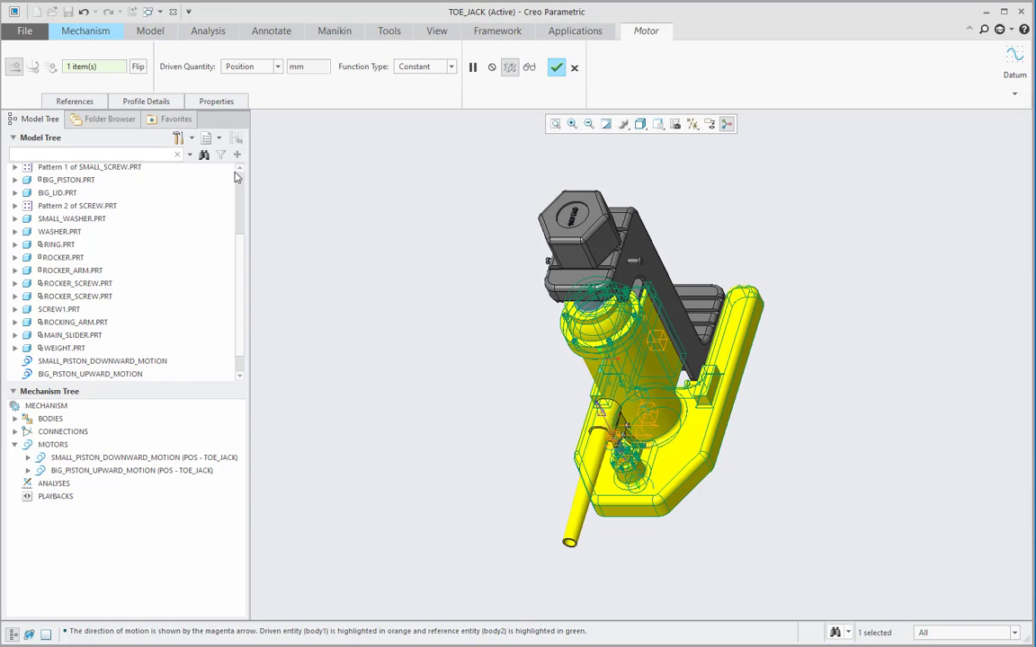
click(240, 69)
click(239, 88)
- Set coefficient A of the new motor's constant velocity function to 12 mm/sec
click(148, 102)
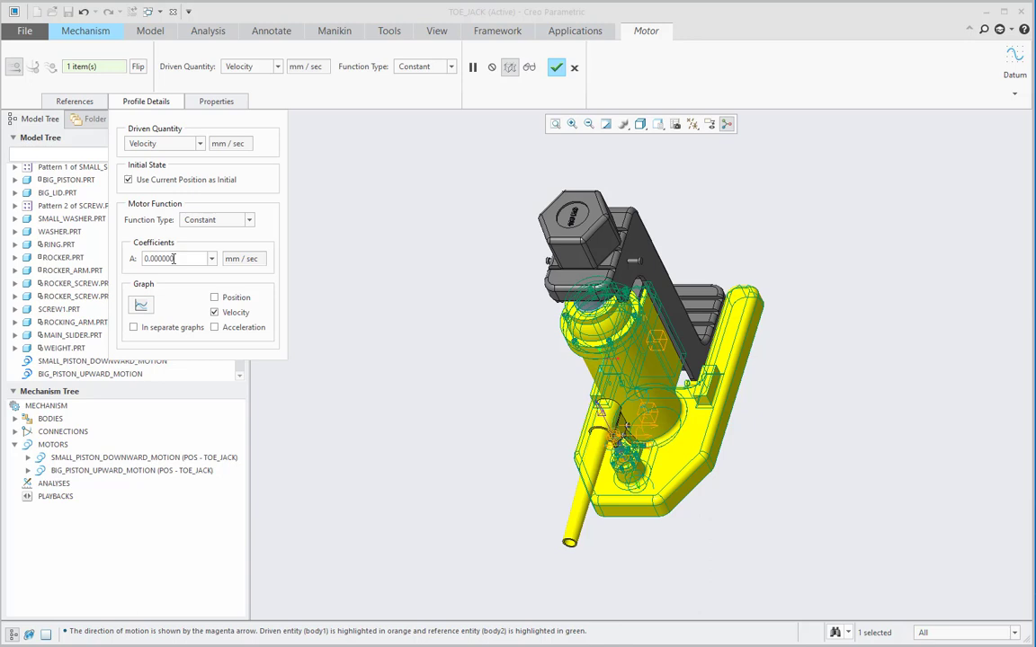
double_click(174, 258)
text(12)
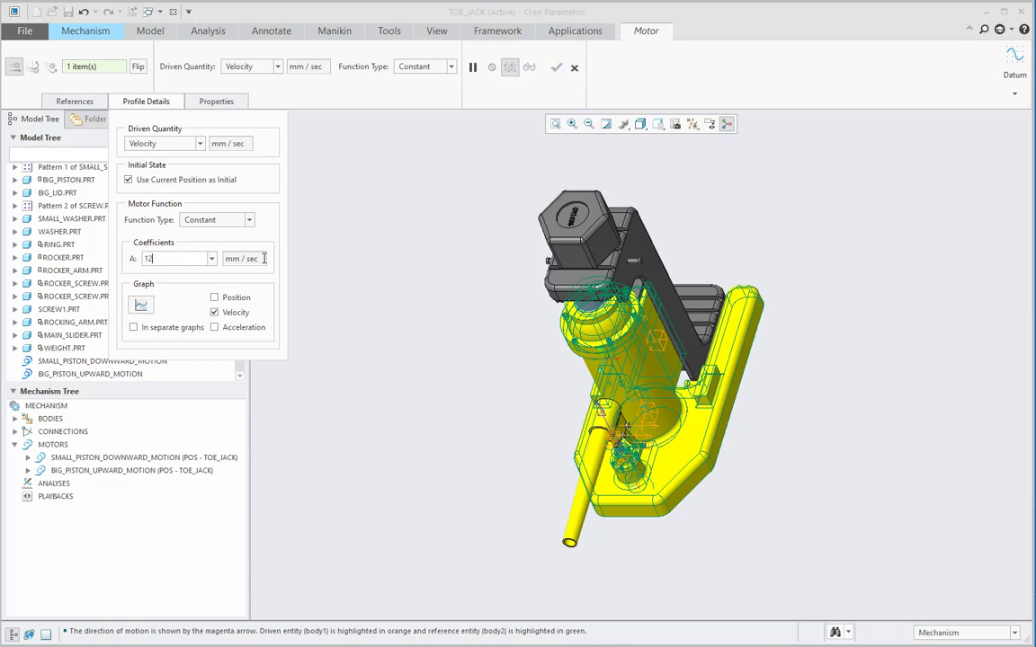
- Name the new small piston motor SMALL_PISTON_UPWARD_MOTION by adapting the copied name, and complete the motor
key(Return)
click(223, 104)
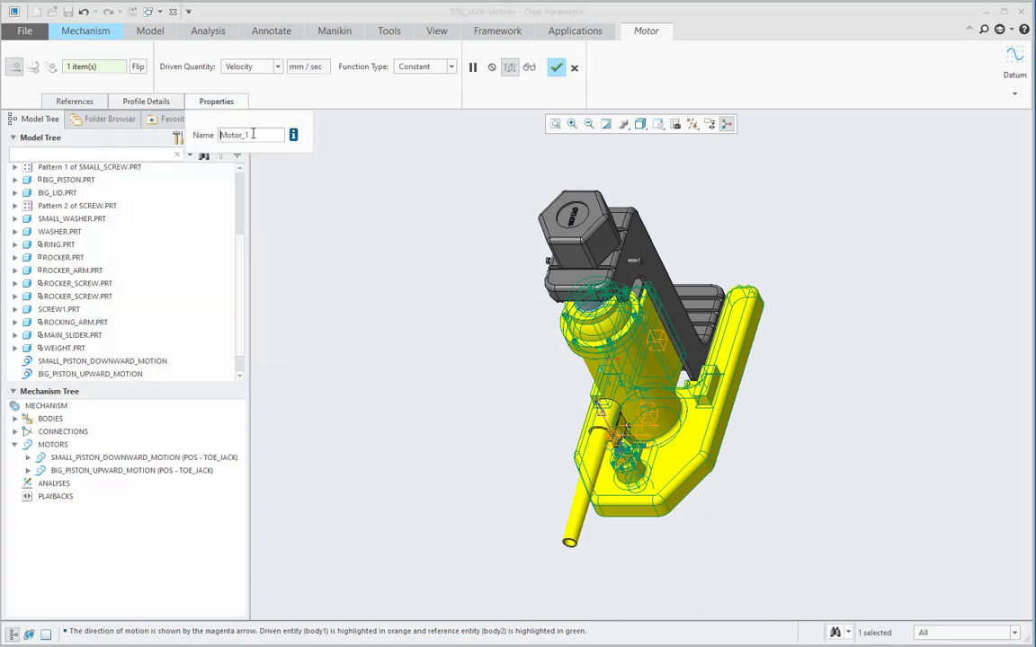
drag(253, 134, 213, 133)
key(ctrl+v)
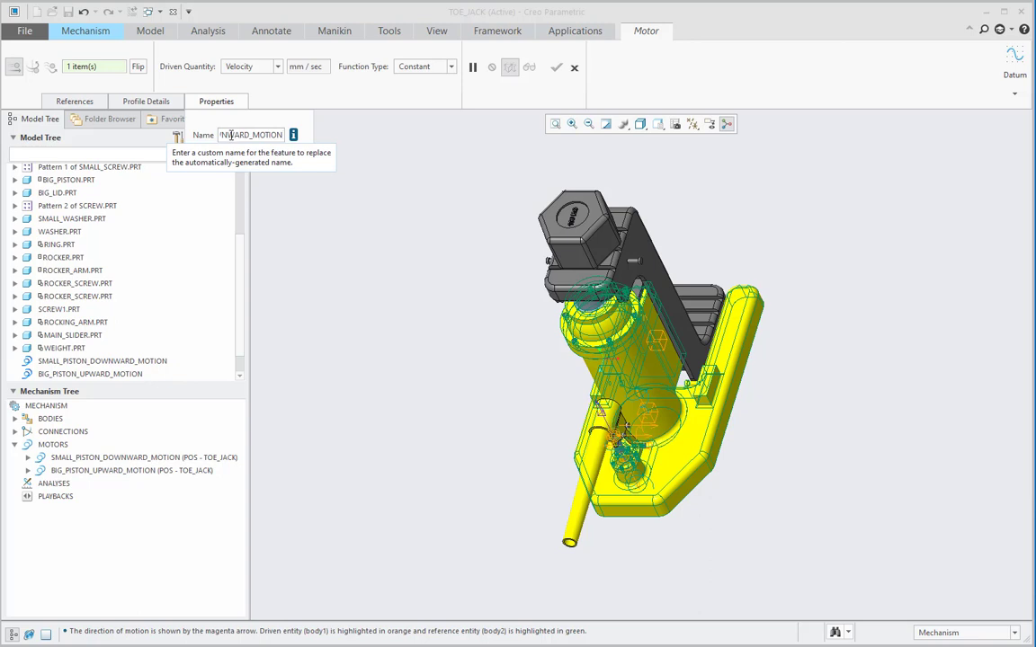
drag(228, 135, 191, 134)
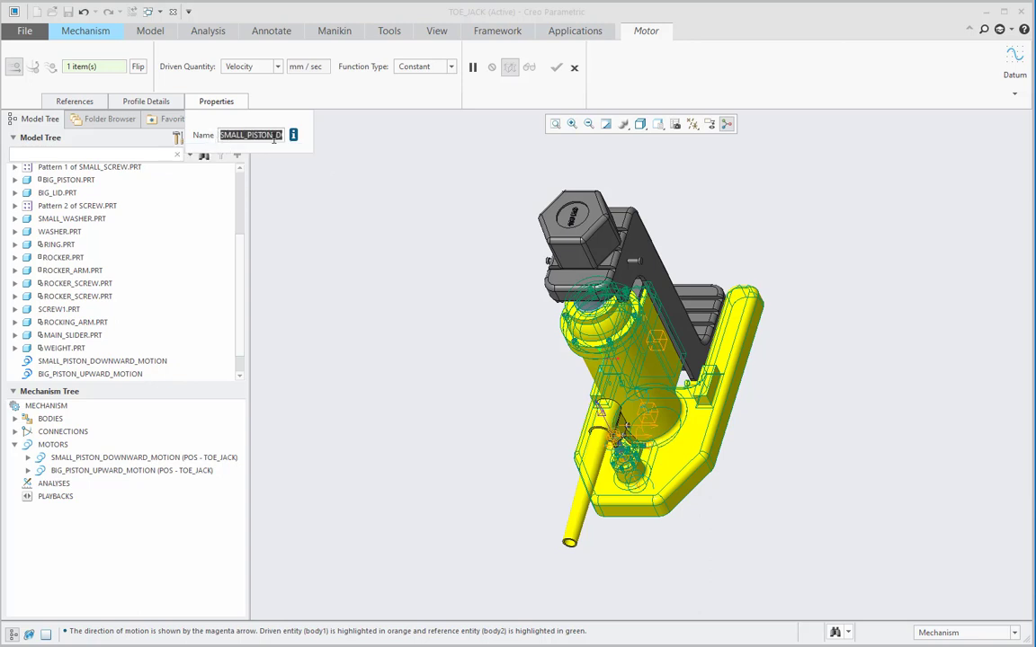
drag(274, 135, 282, 135)
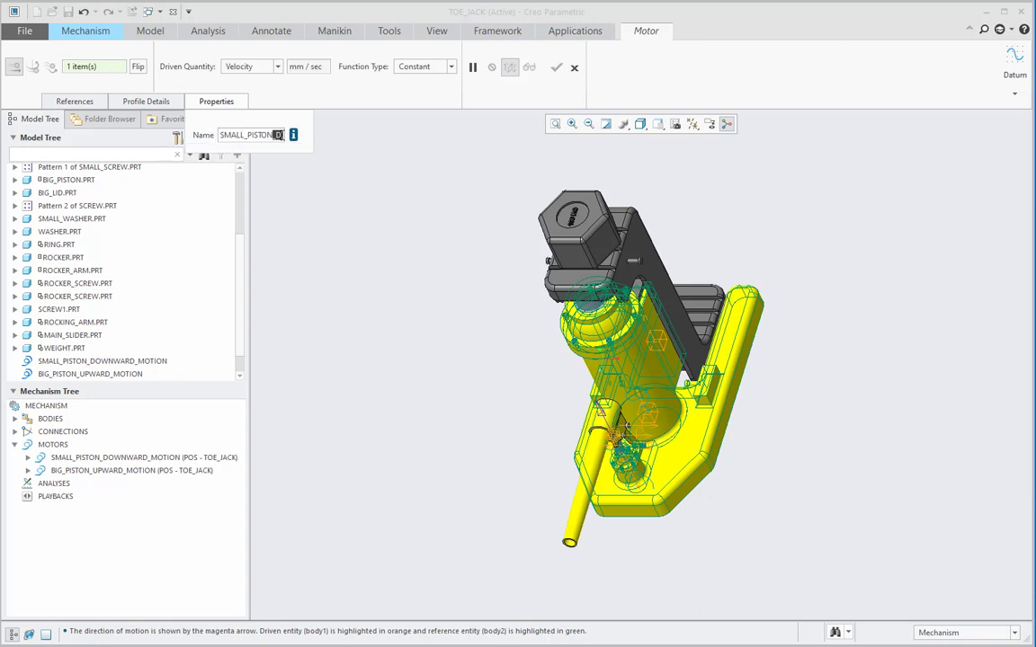
click(281, 135)
mouse_move(281, 135)
mouse_down()
mouse_move(256, 137)
mouse_move(267, 141)
mouse_up()
text(upWARD_M)
click(297, 177)
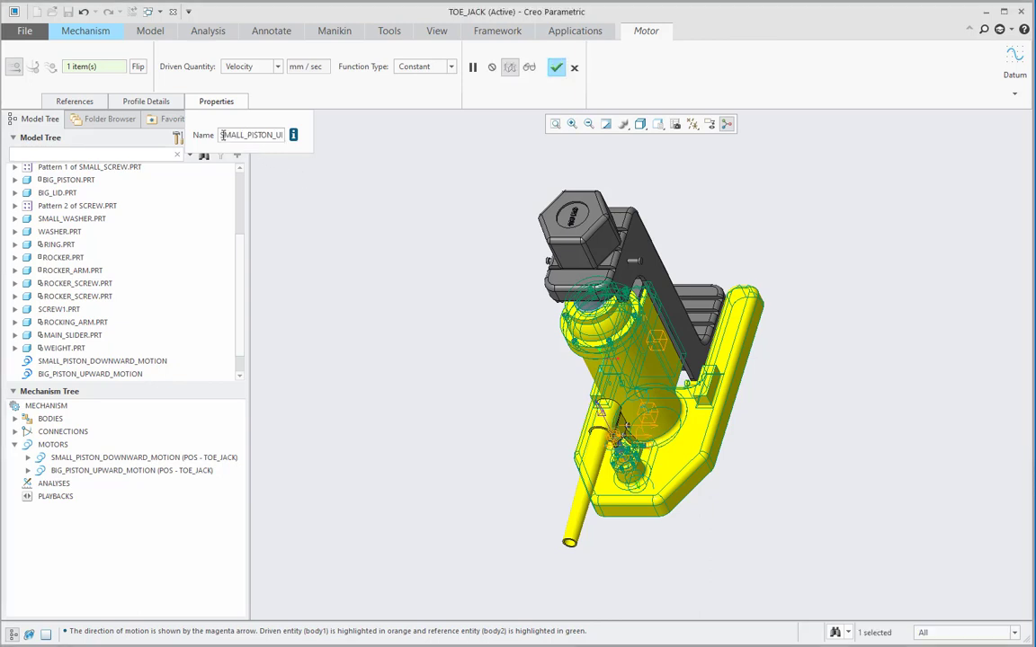
drag(219, 135, 289, 134)
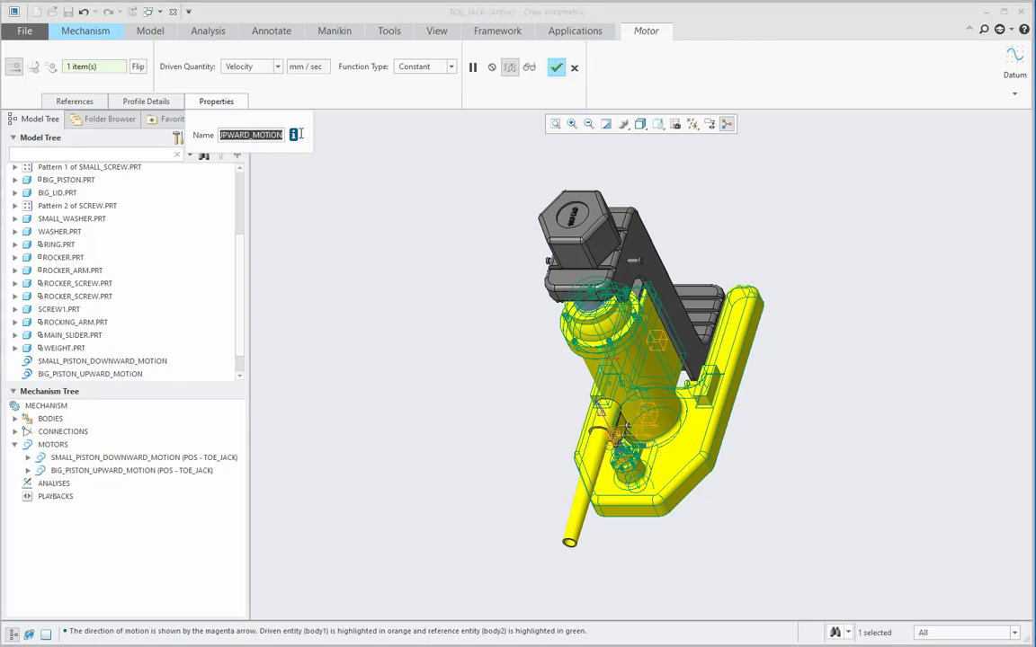
click(330, 186)
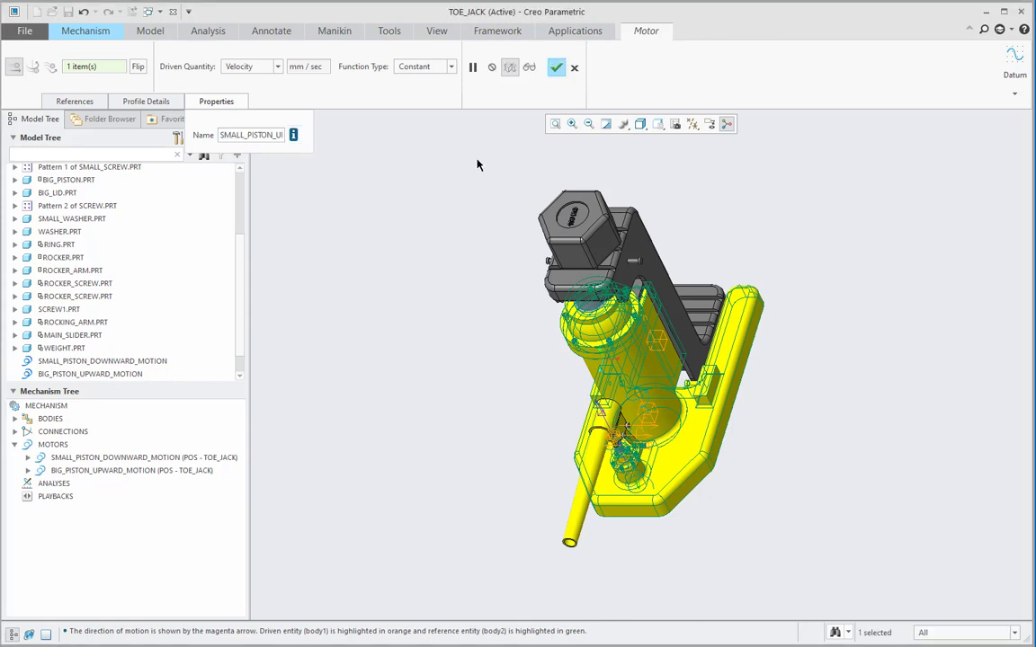
click(558, 70)
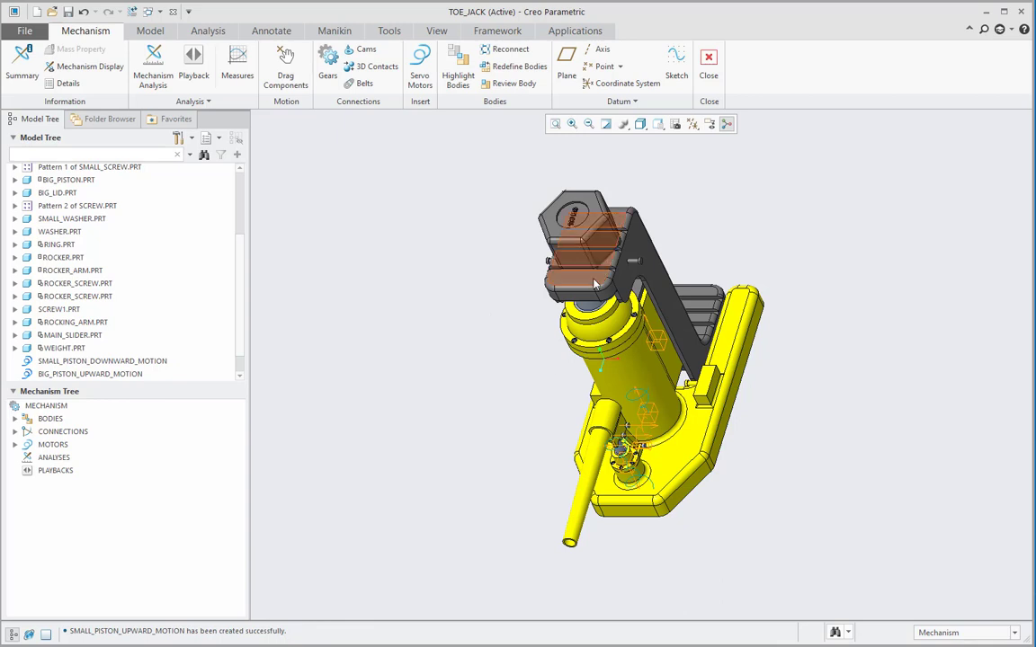
- Expand the motors in the Mechanism Tree and copy the big piston upward motor's name without renaming it
click(16, 445)
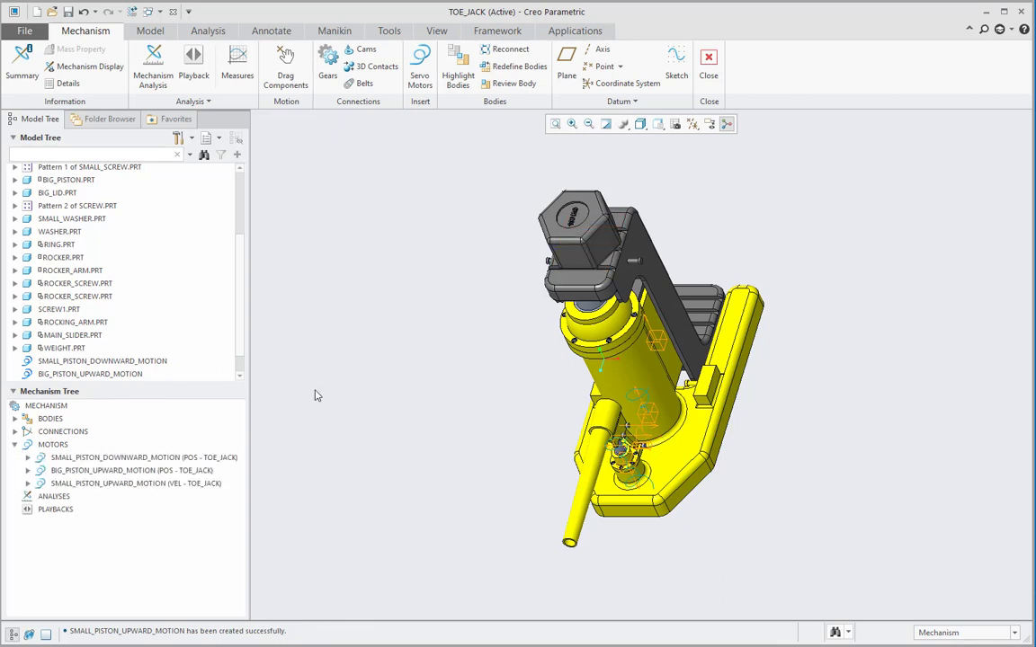
click(107, 471)
right_click(101, 470)
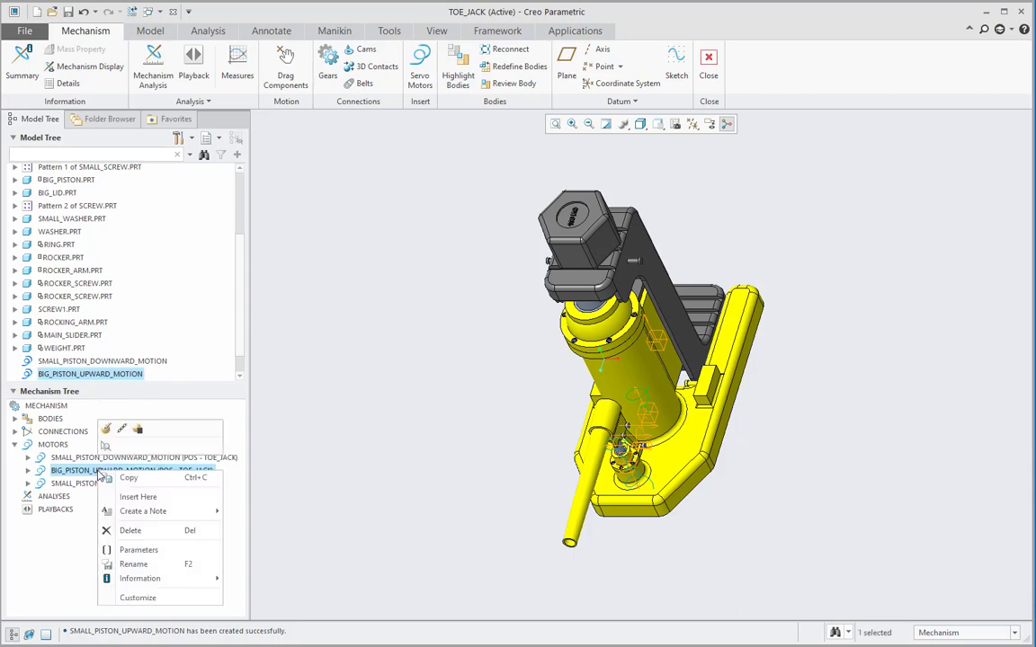
click(157, 563)
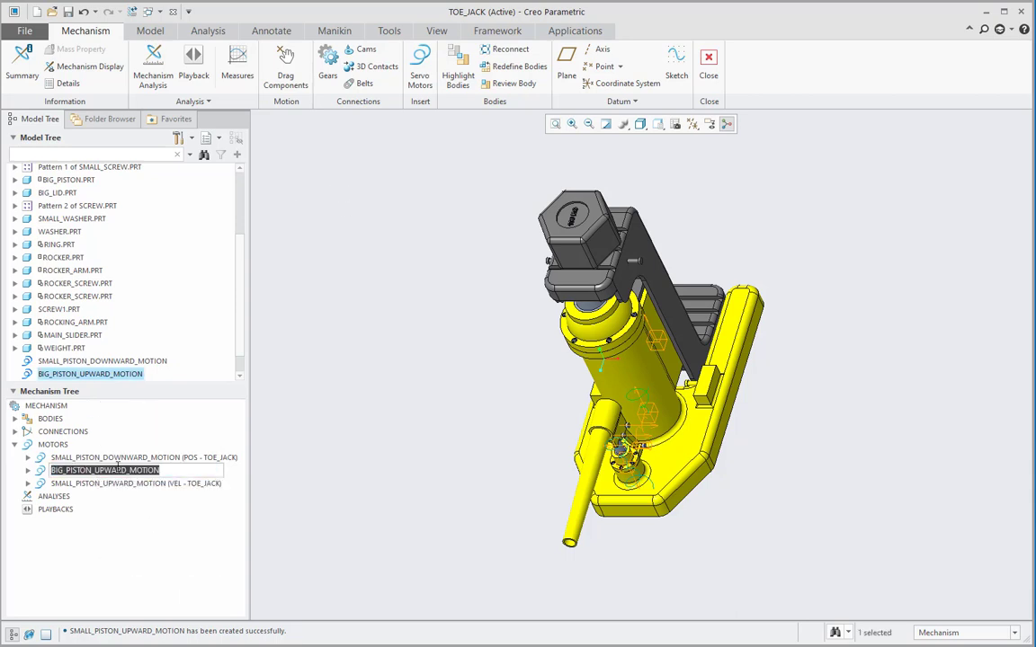
right_click(124, 478)
click(147, 506)
click(317, 454)
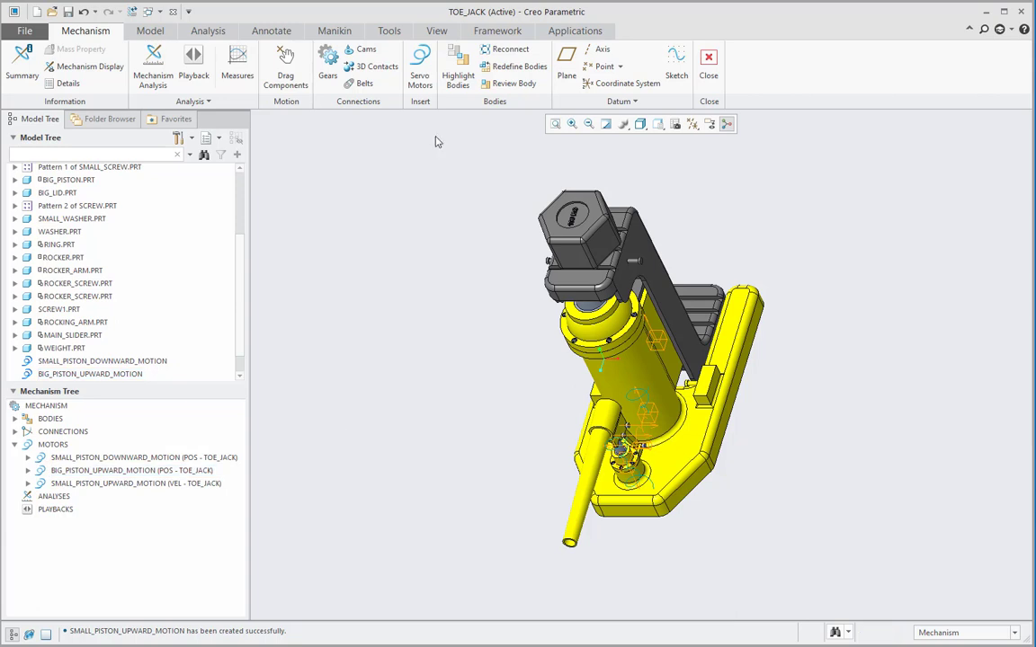
- Start a new servo motor on the big piston's motion axis, flip its direction and drive it by Velocity
click(420, 75)
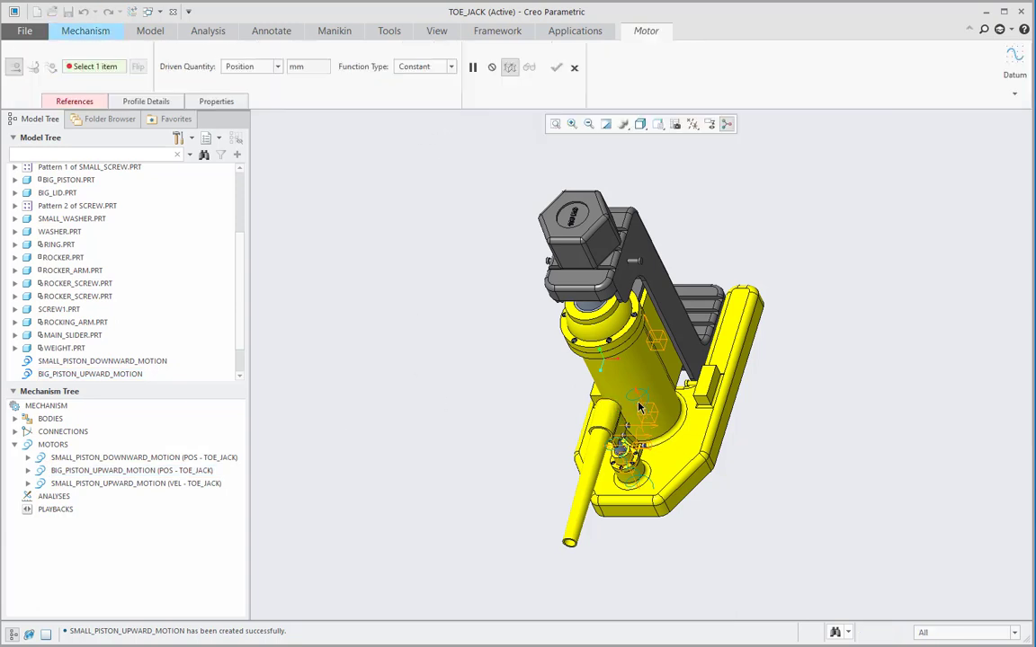
click(642, 407)
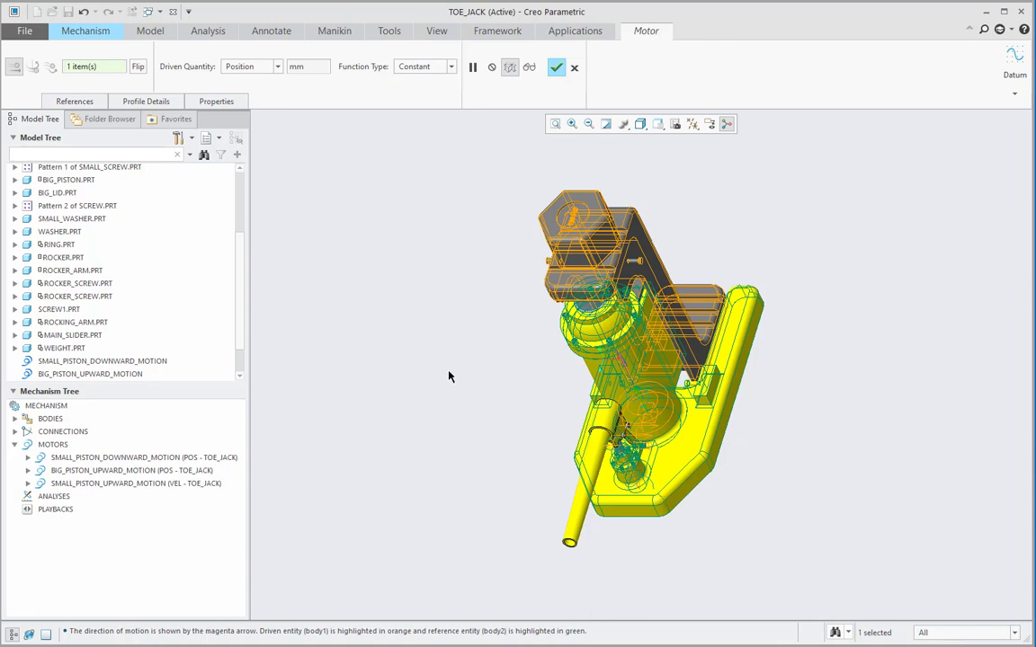
click(138, 68)
click(252, 67)
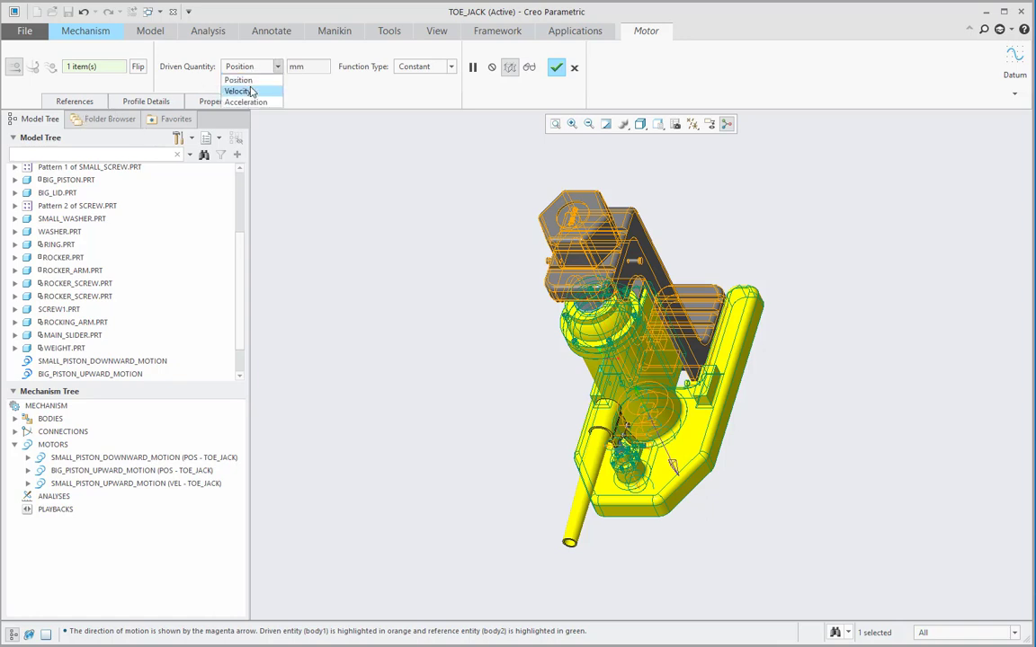
click(254, 90)
- Set coefficient A of the motor's constant velocity to 40 mm/sec and check its velocity graph
click(168, 102)
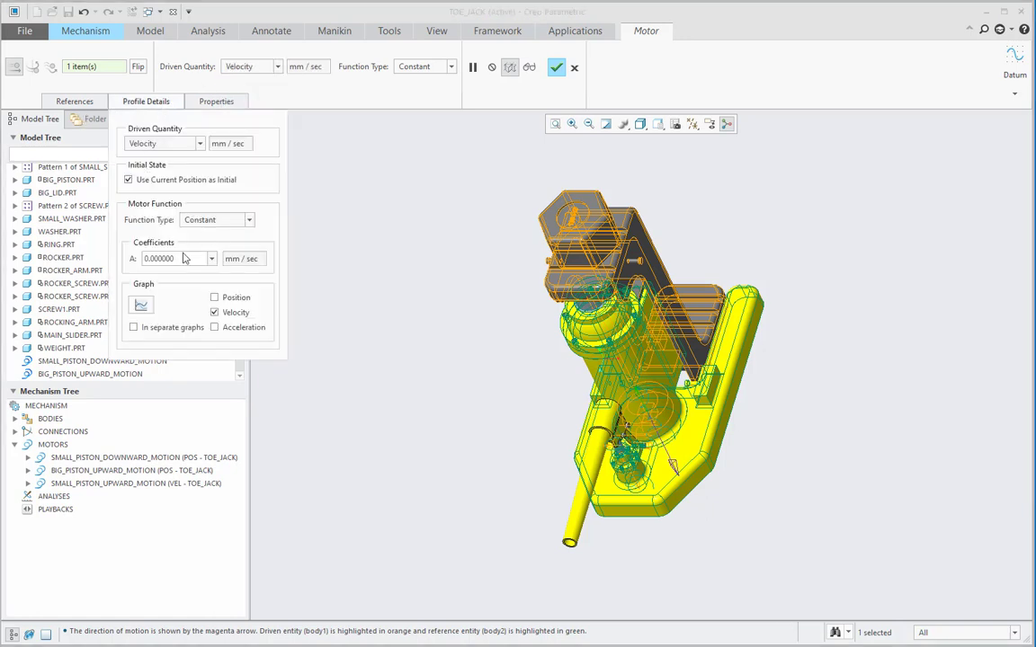
double_click(180, 258)
text(40)
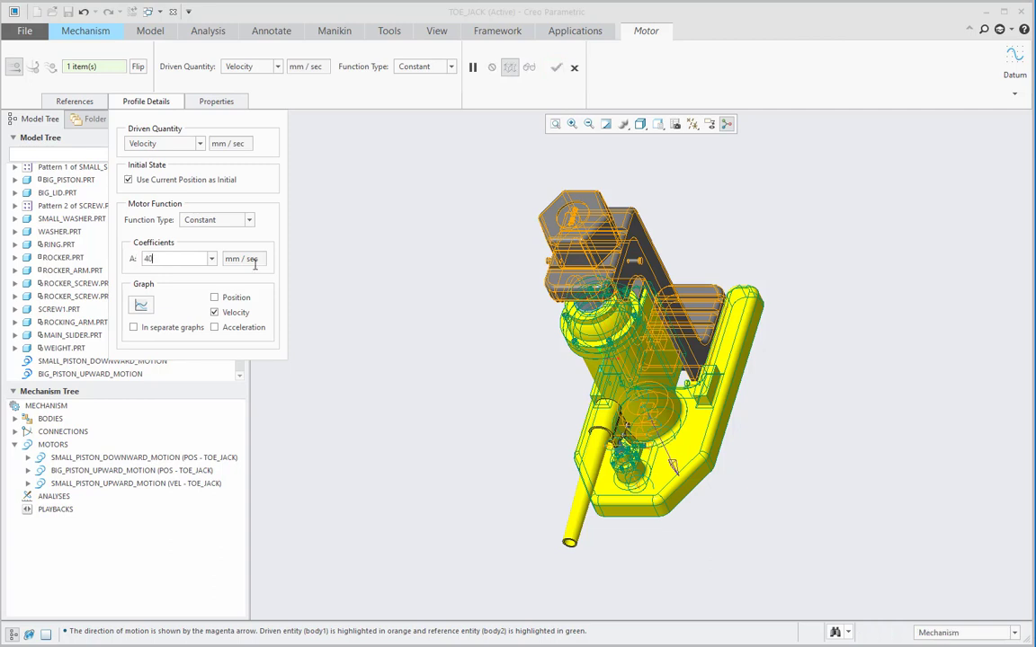
key(Return)
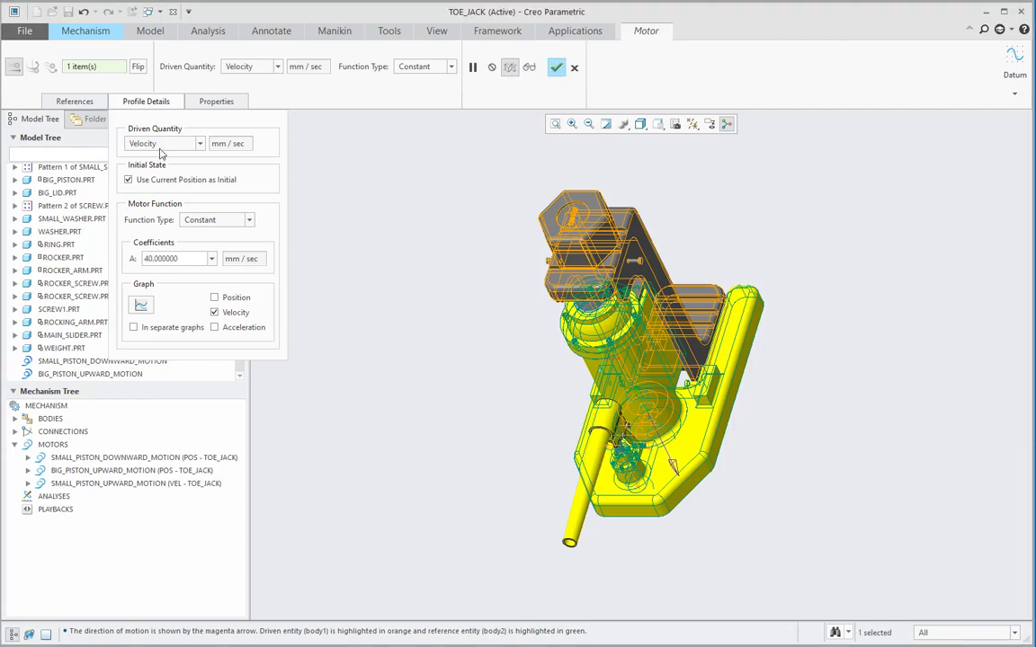
click(141, 307)
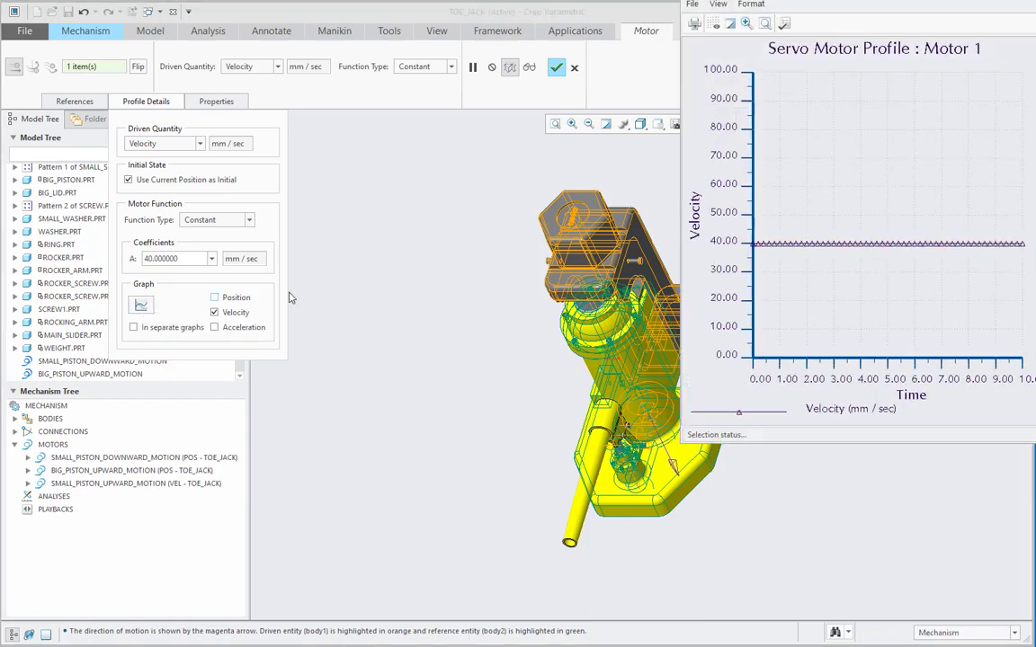
drag(796, 1, 433, 61)
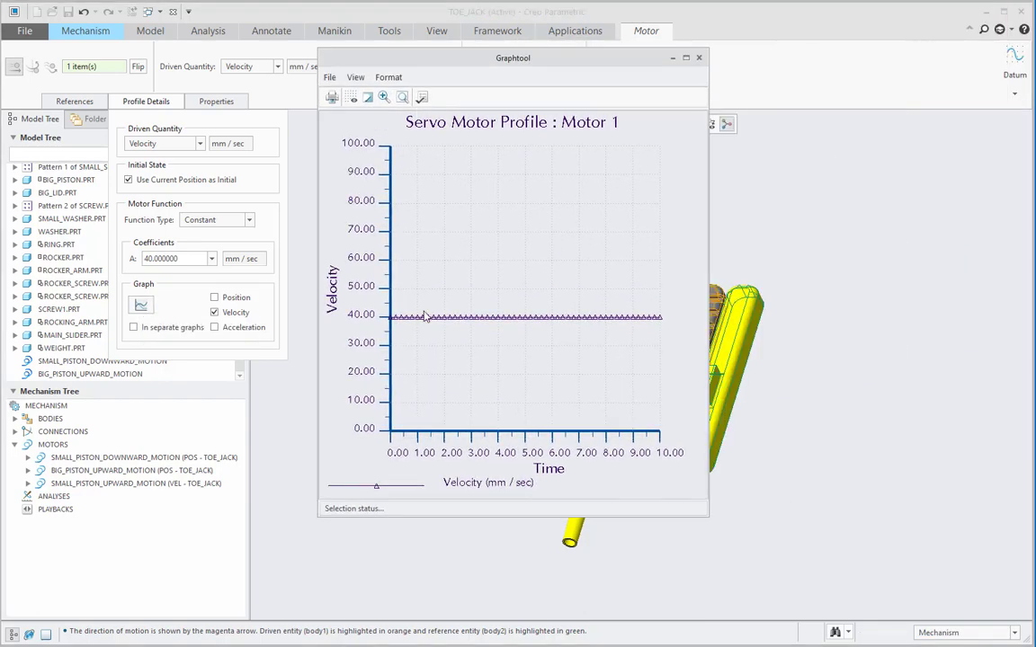
click(698, 58)
- Name the new big piston motor BIG_PISTON_DOWNWARD_MOTION by adapting the copied name, and complete the motor
click(215, 100)
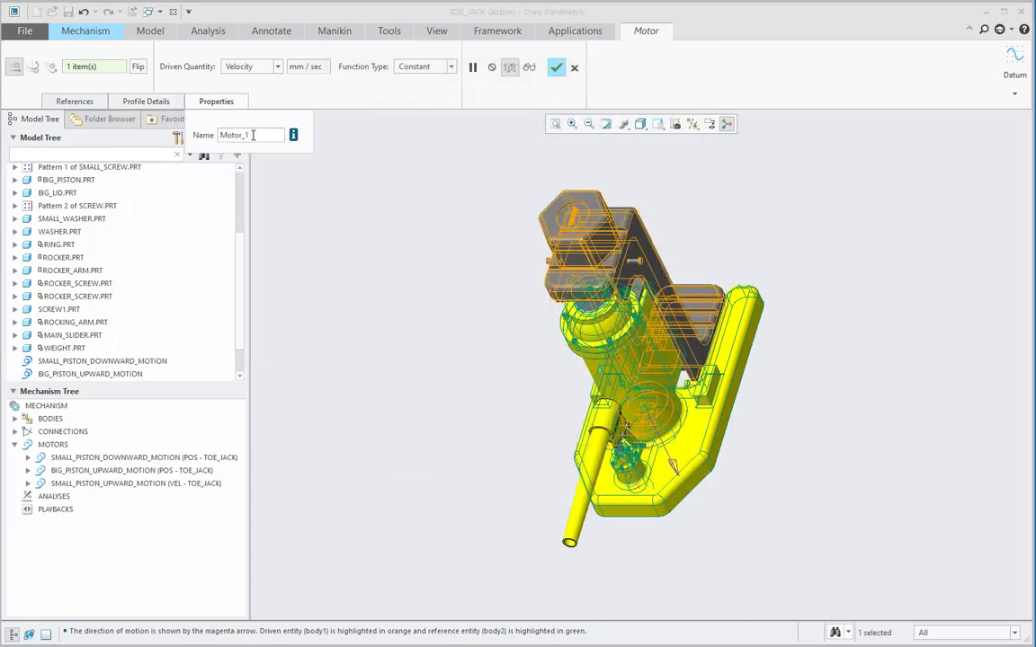
double_click(216, 134)
key(ctrl+v)
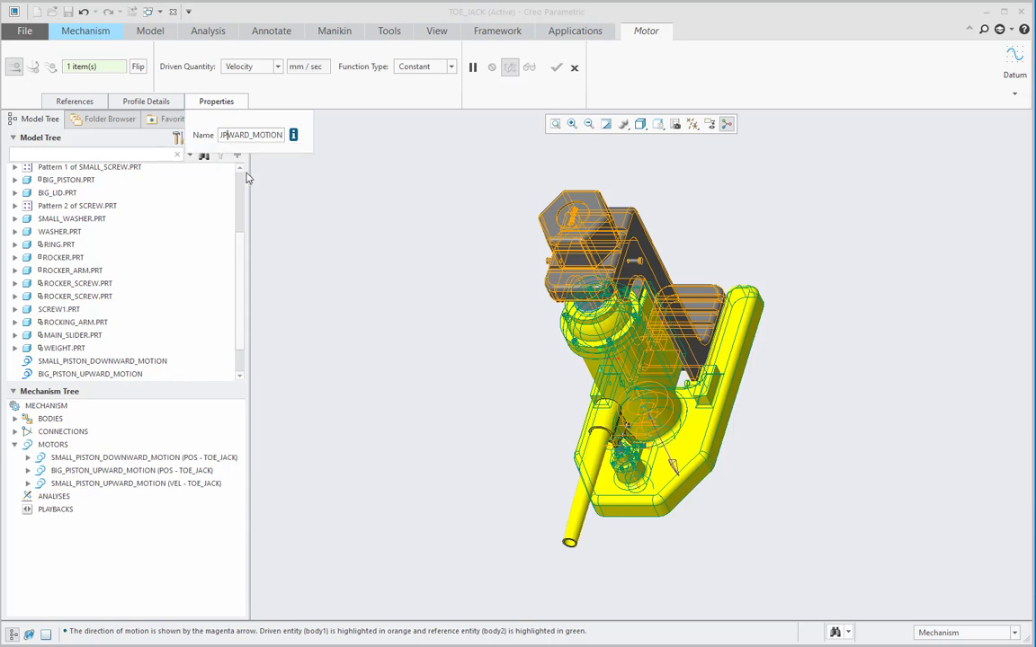
key(BackSpace)
key(BackSpace)
text(down)
key(Return)
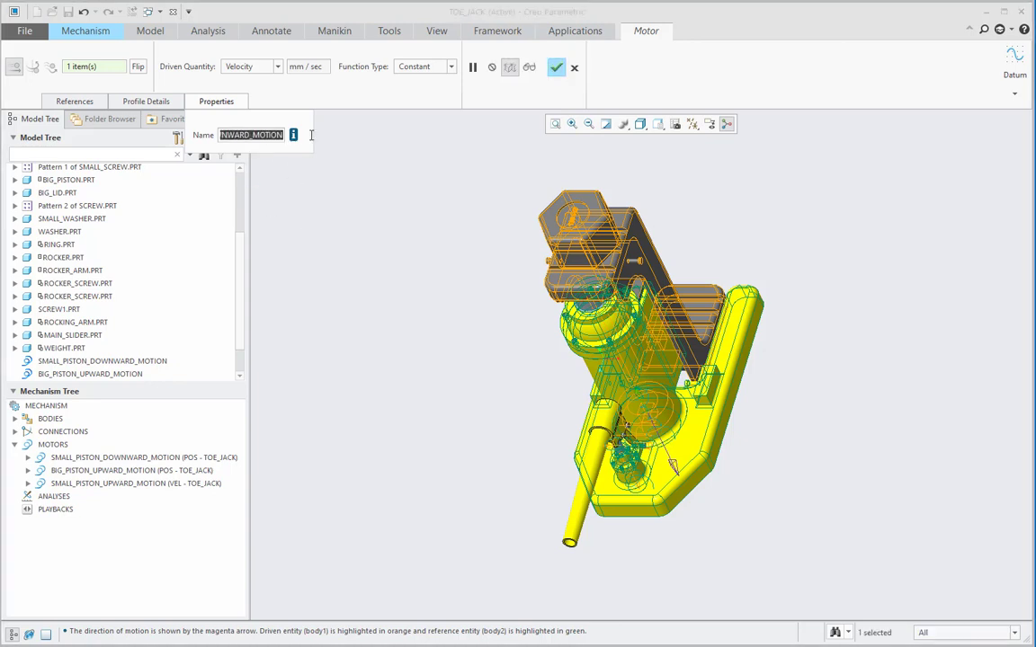
click(557, 68)
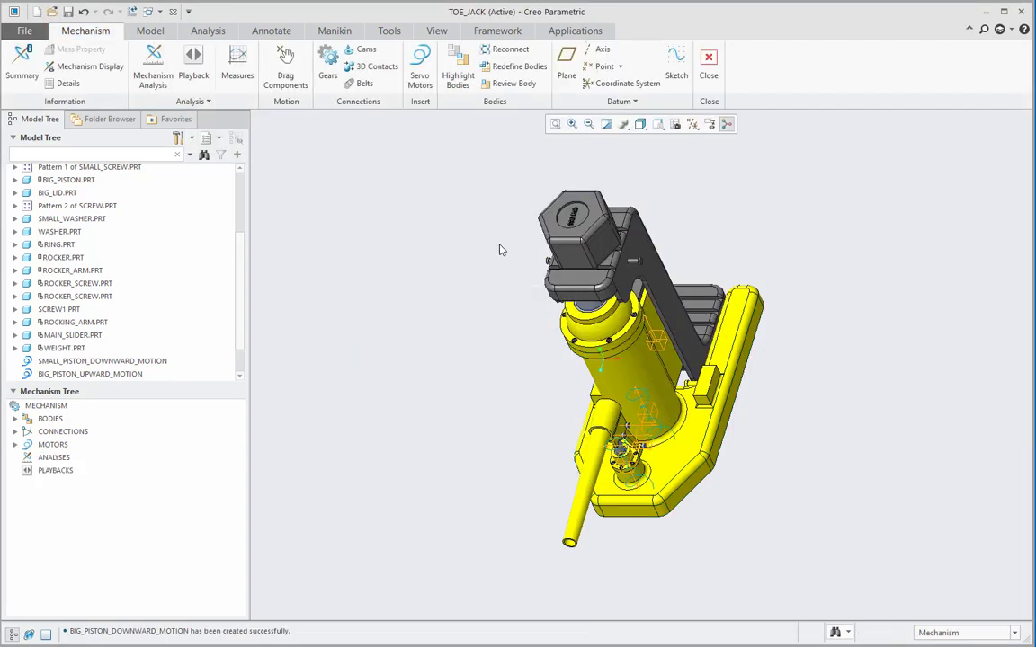
- Expand the motors in the Mechanism Tree and start a new mechanism analysis named Toe_Jack_Motion
click(14, 444)
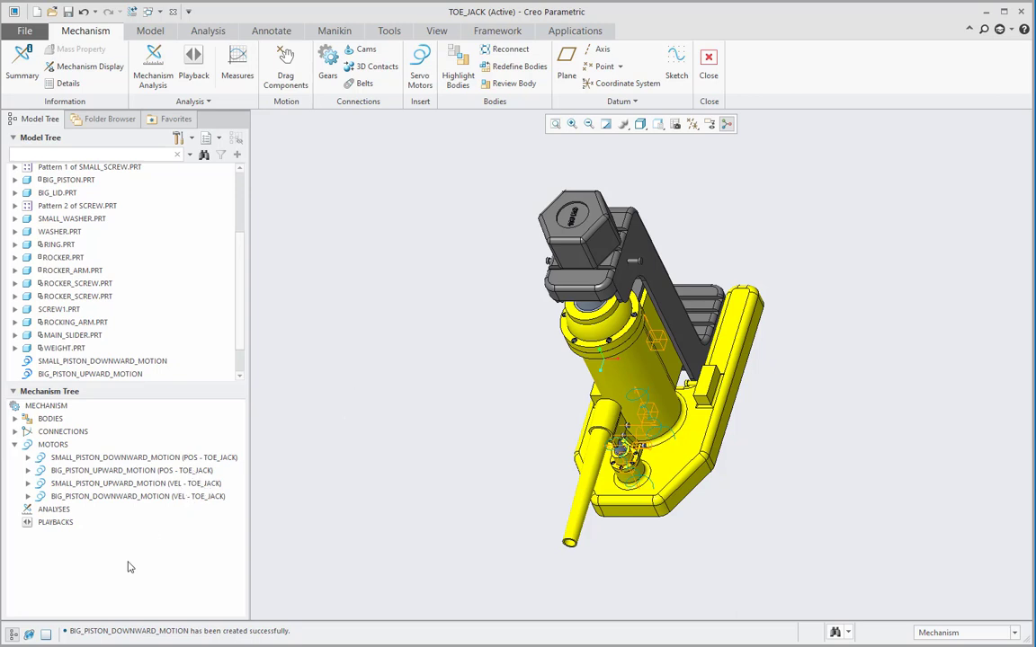
click(54, 510)
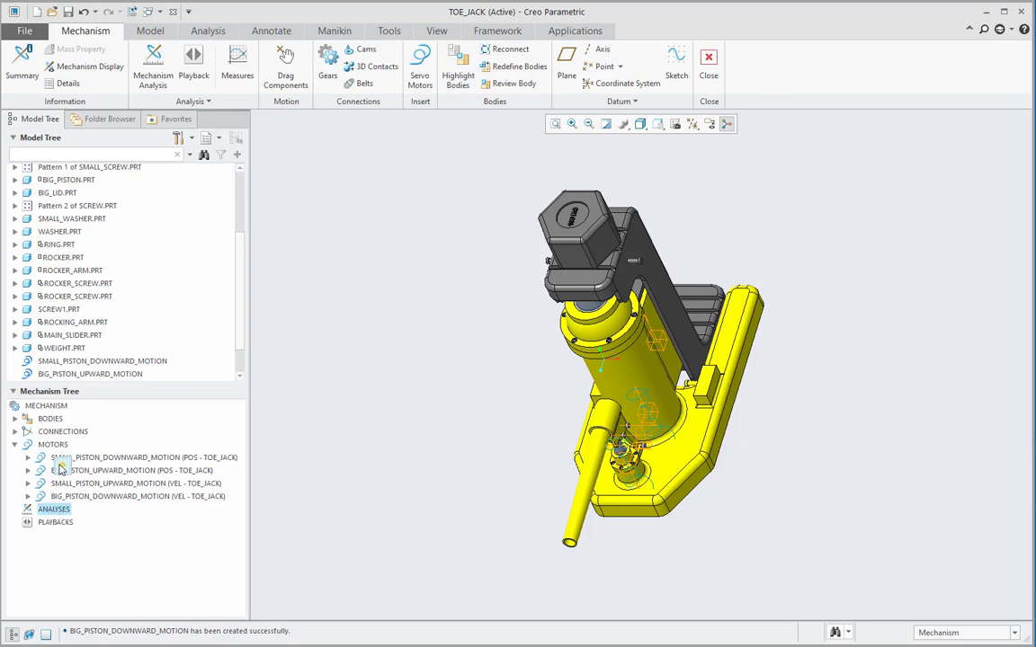
click(60, 469)
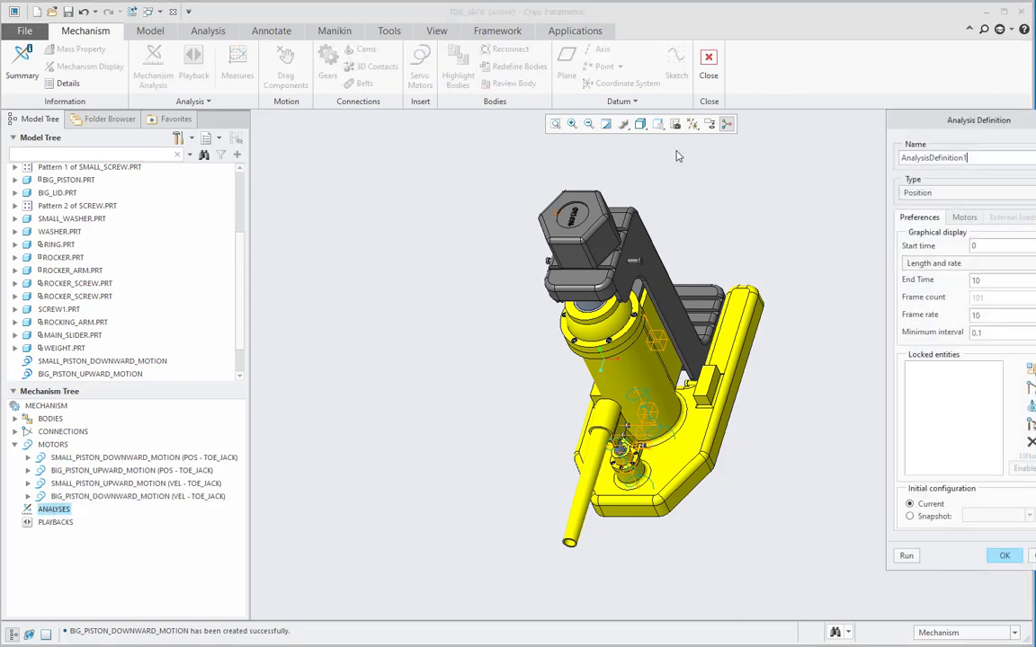
drag(957, 126, 398, 96)
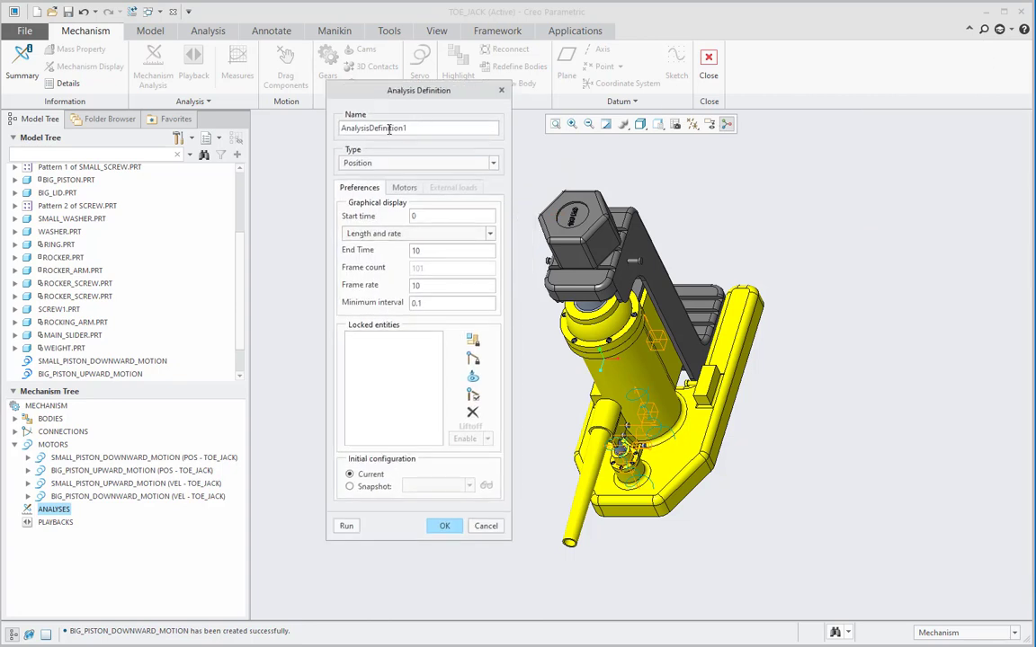
double_click(386, 127)
text(Toe_Jack_Motion)
- Keep Position as the analysis type and set the end time to 30
click(367, 169)
click(370, 170)
click(372, 168)
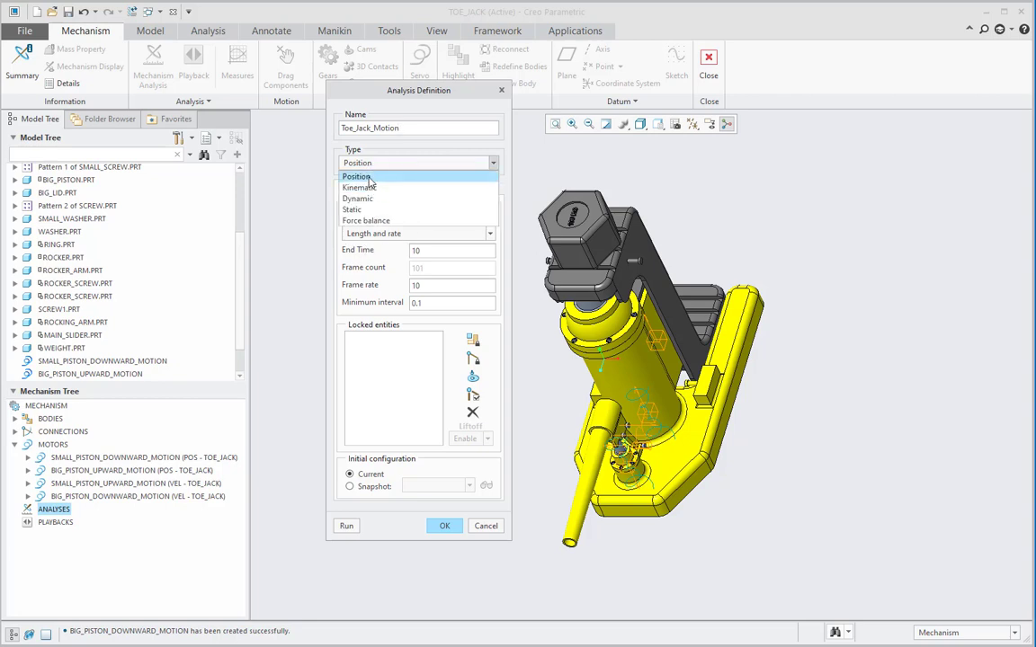
click(393, 173)
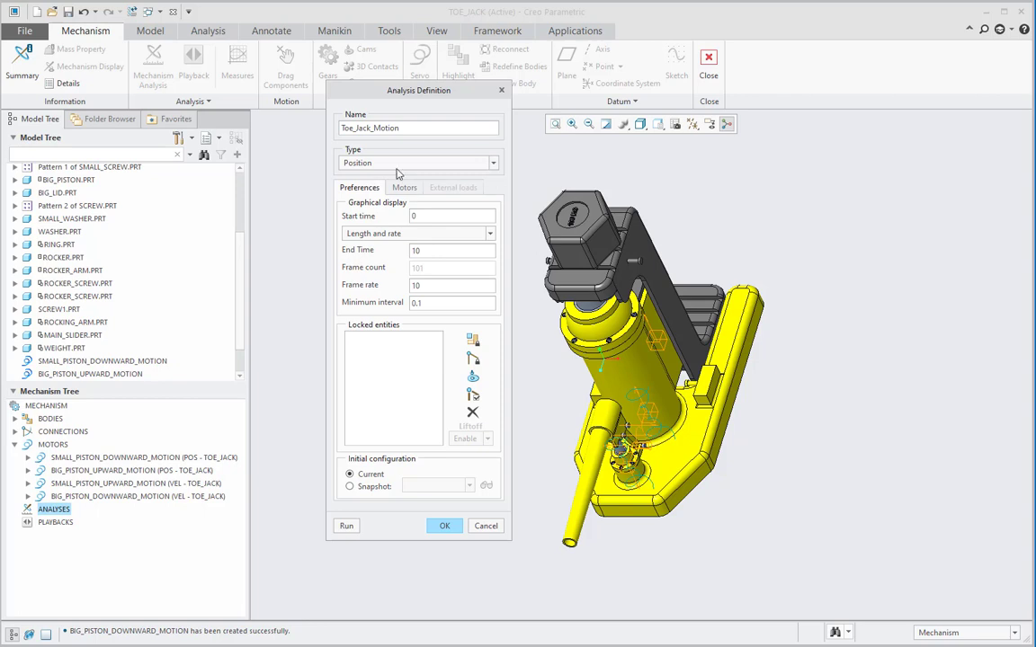
double_click(422, 251)
text(30)
- Show the analysis motors with their full names and set the end of SMALL_PISTON_DOWNWARD_MOTION to 12
click(405, 189)
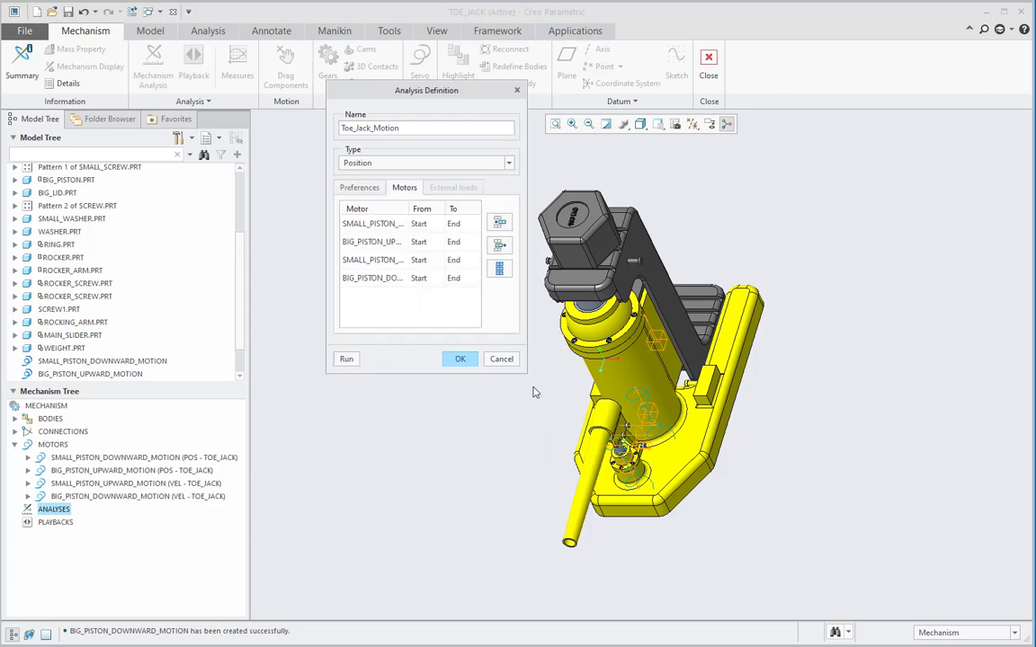
drag(526, 371, 784, 421)
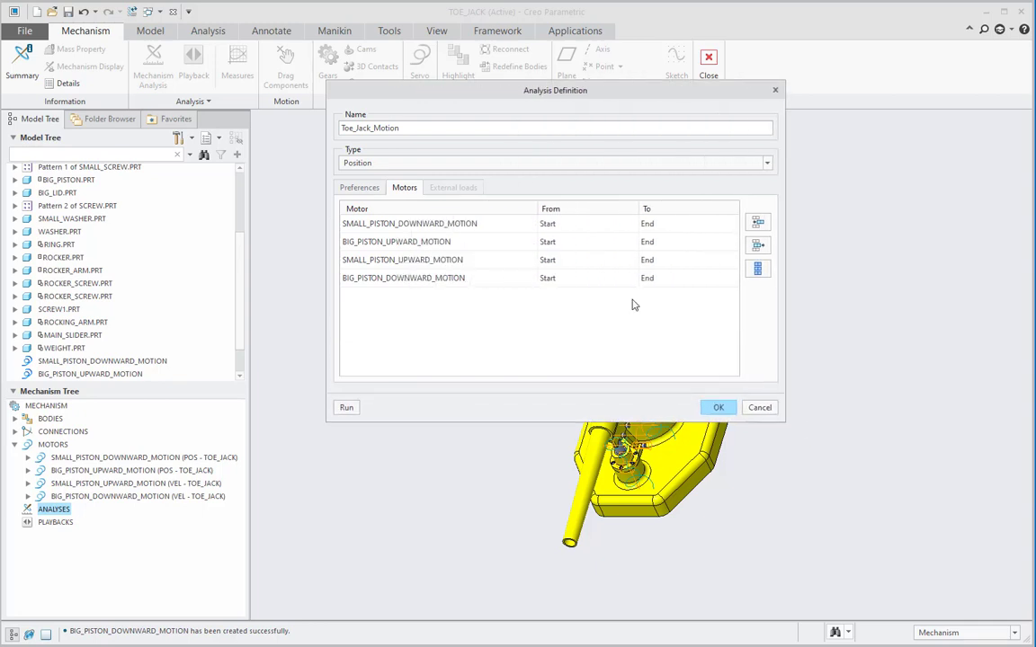
drag(474, 89, 274, 90)
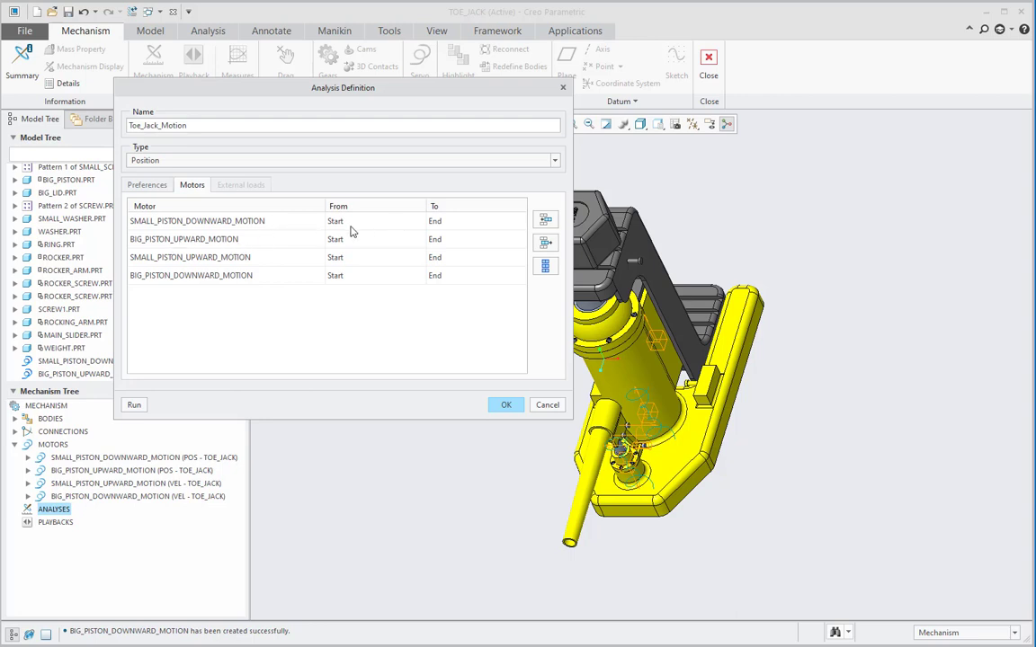
click(449, 222)
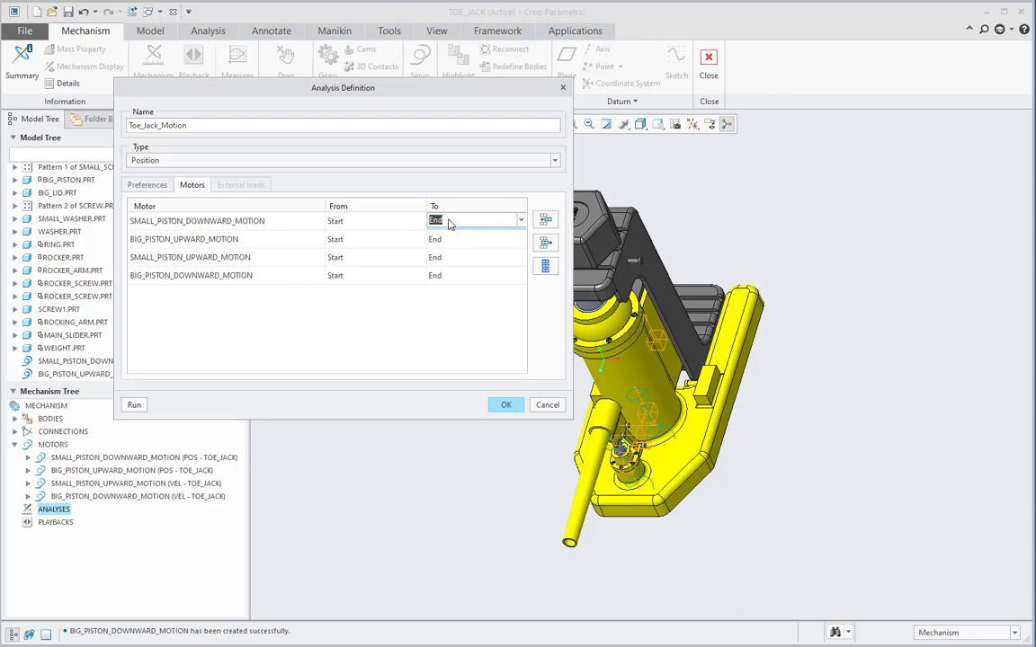
text(12)
click(450, 239)
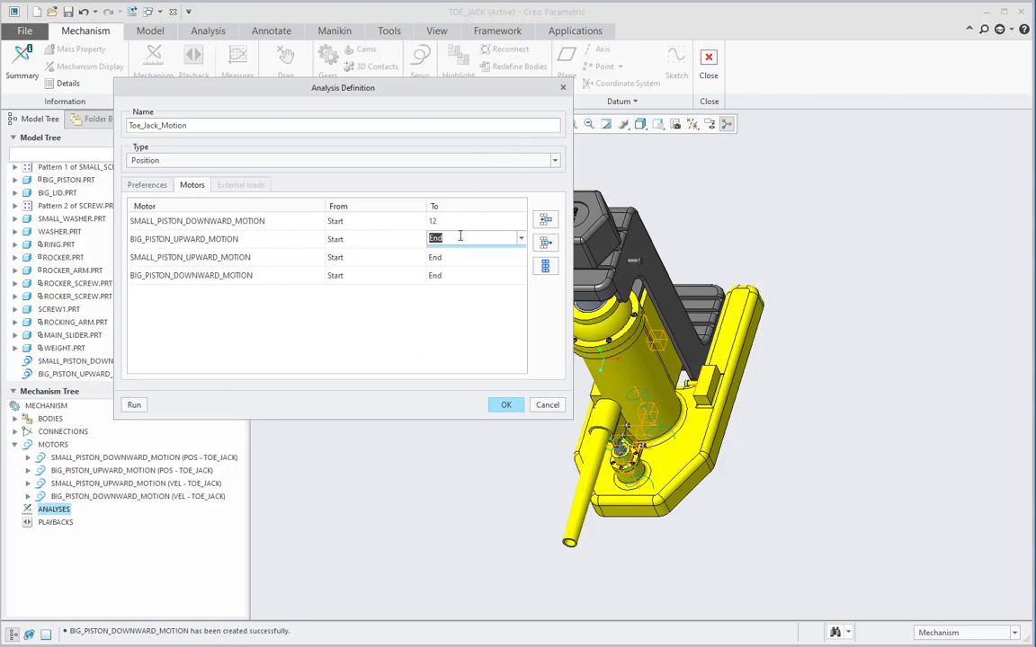
- Set the end of BIG_PISTON_UPWARD_MOTION to 12 and the start of both SMALL_PISTON_UPWARD_MOTION and BIG_PISTON_DOWNWARD_MOTION to 27
text(12)
click(361, 290)
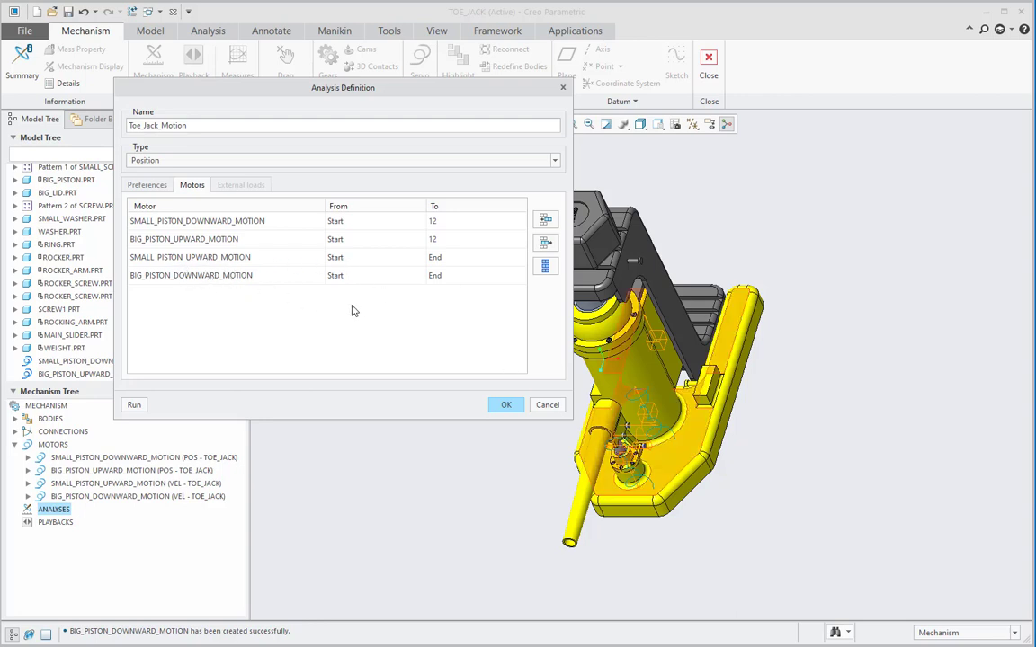
click(346, 258)
text(27)
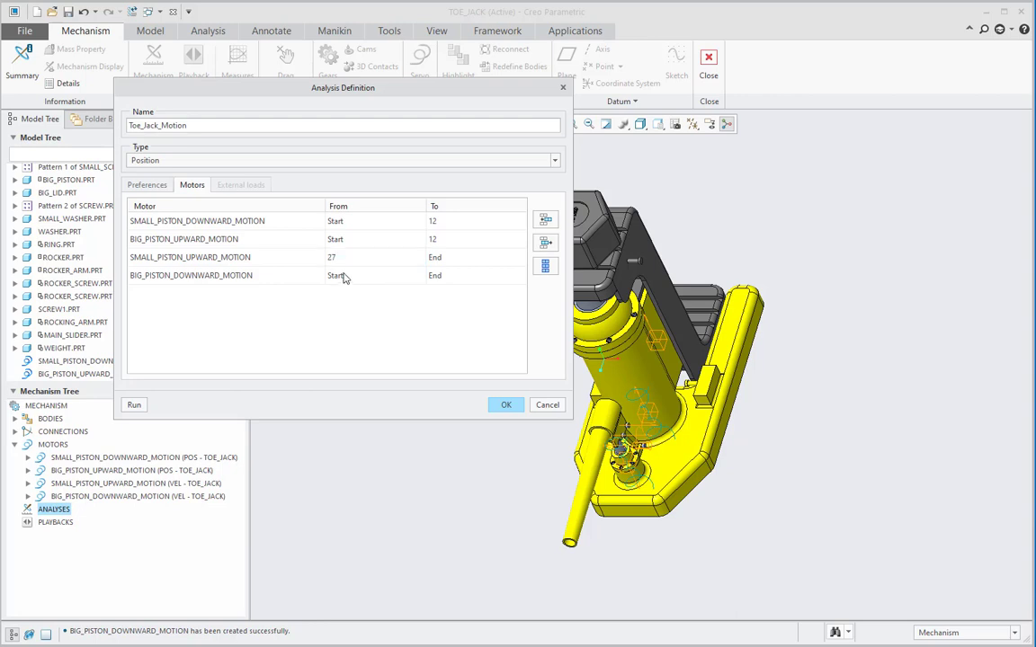
click(343, 275)
text(27)
click(359, 320)
- Accept the Toe_Jack_Motion analysis definition with its existing preferences and run the analysis from the Mechanism Tree
click(149, 186)
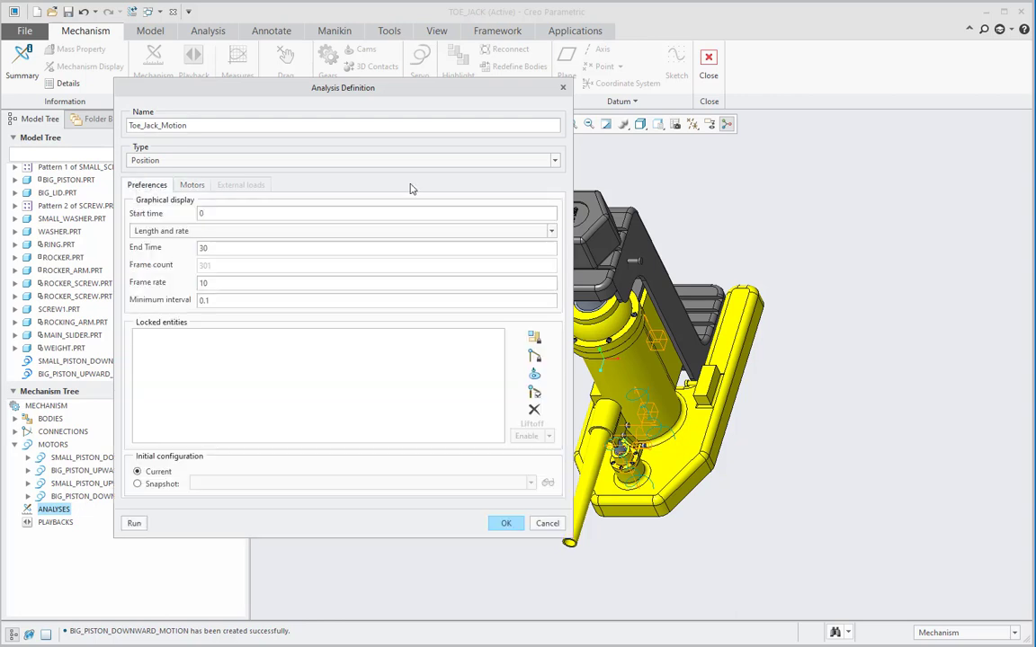
click(506, 524)
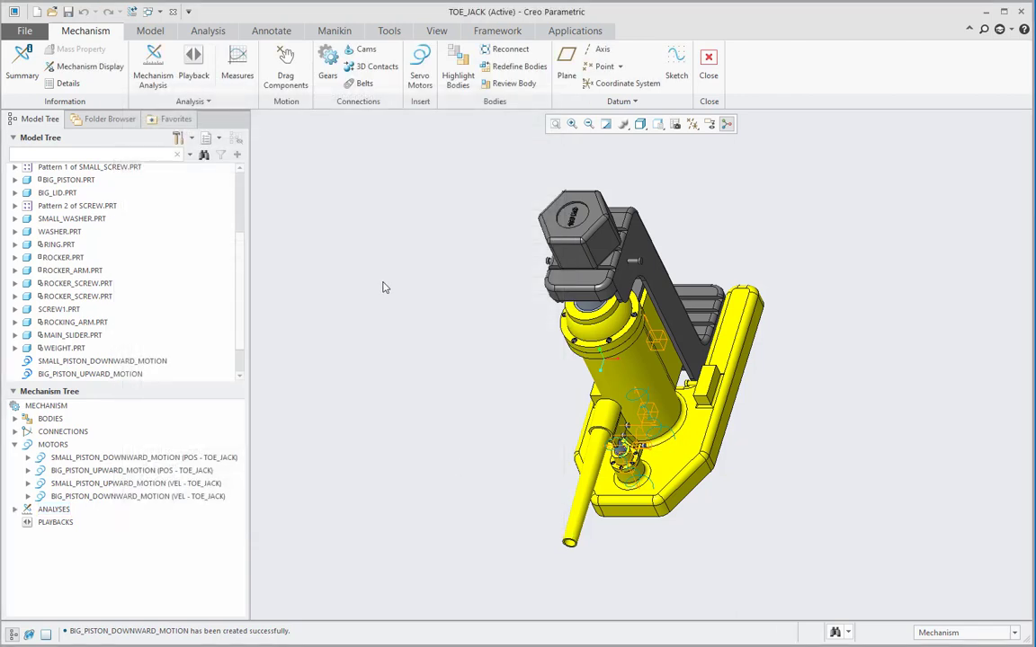
click(15, 509)
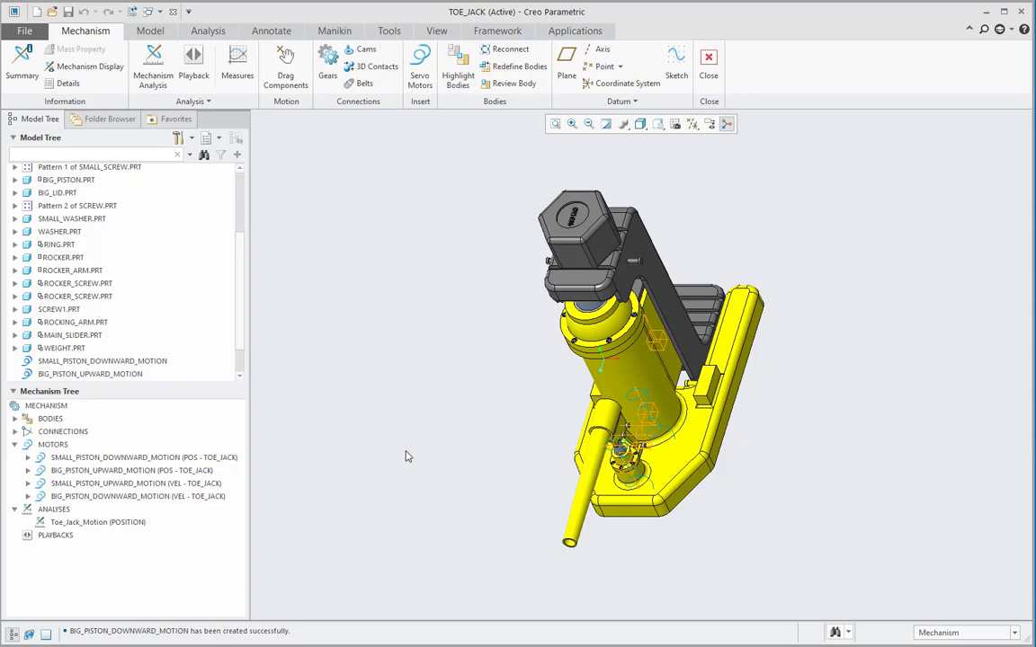
click(94, 523)
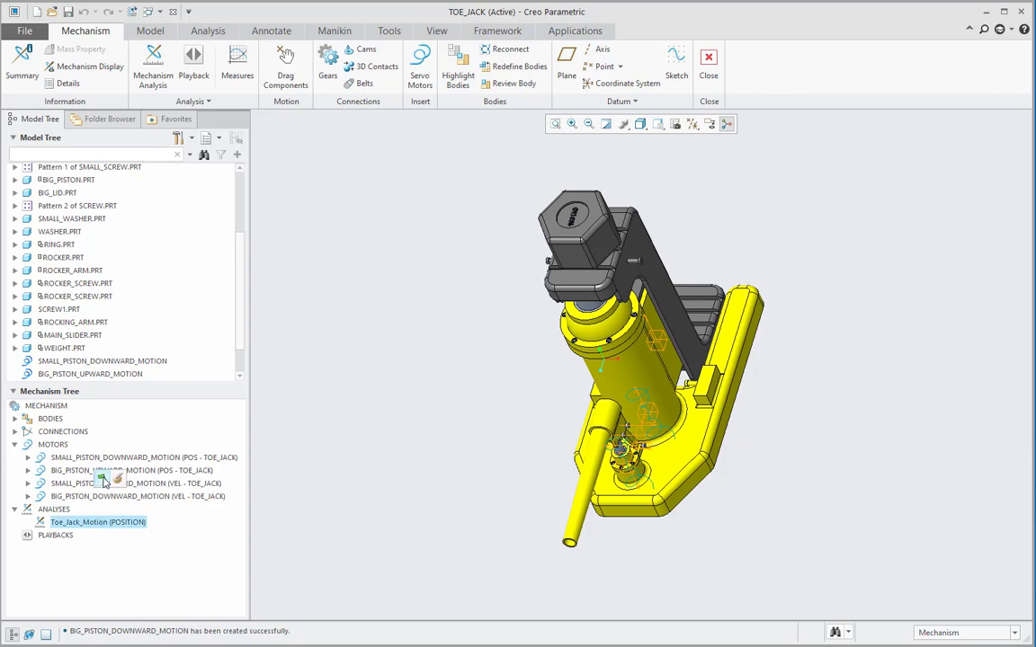
click(102, 479)
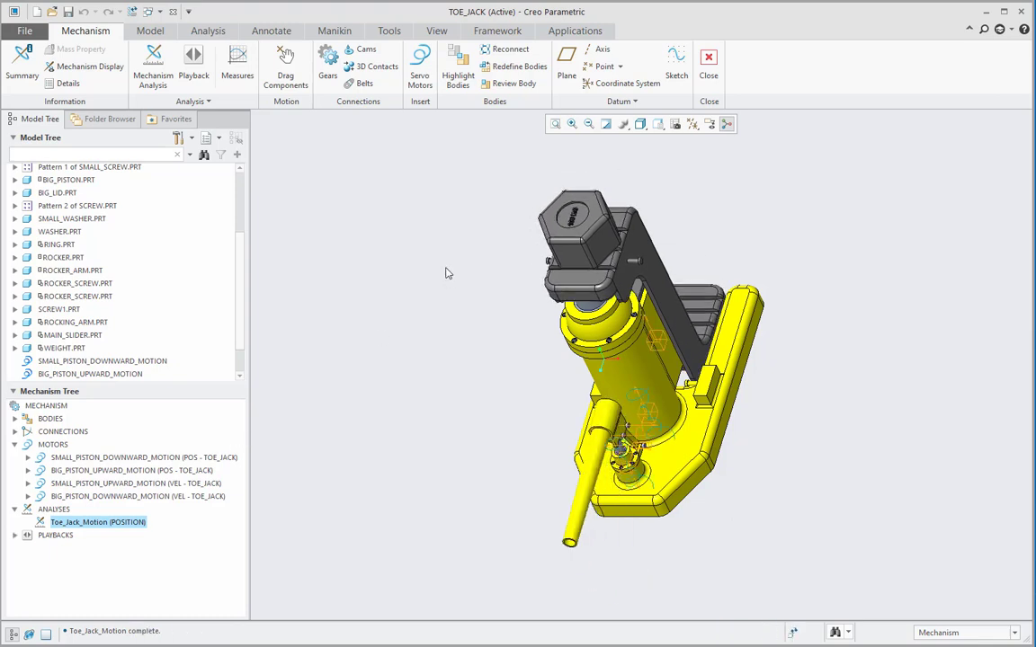
- Open the Toe_Jack_Motion playback from the Mechanism Tree and play its animation at an increased speed
click(14, 535)
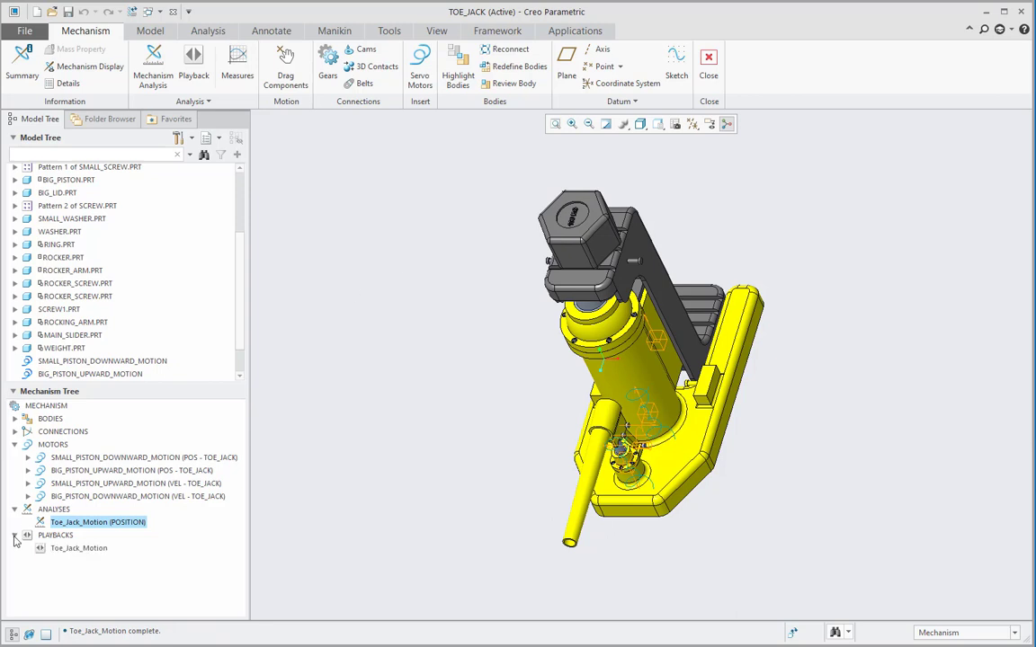
click(84, 548)
click(93, 504)
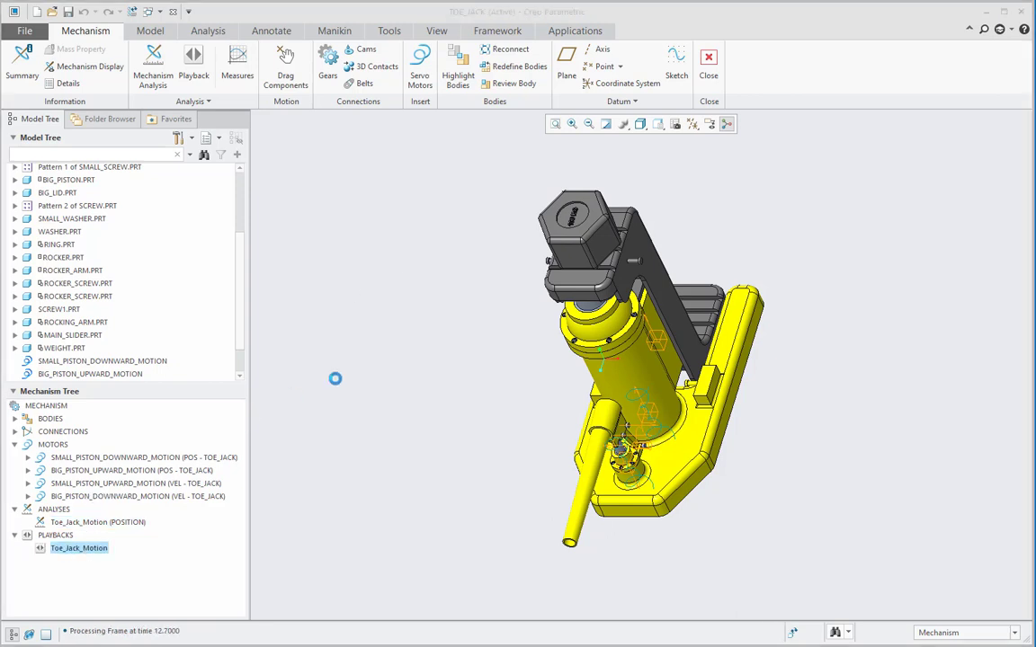
drag(984, 122, 333, 118)
drag(274, 237, 322, 235)
click(403, 199)
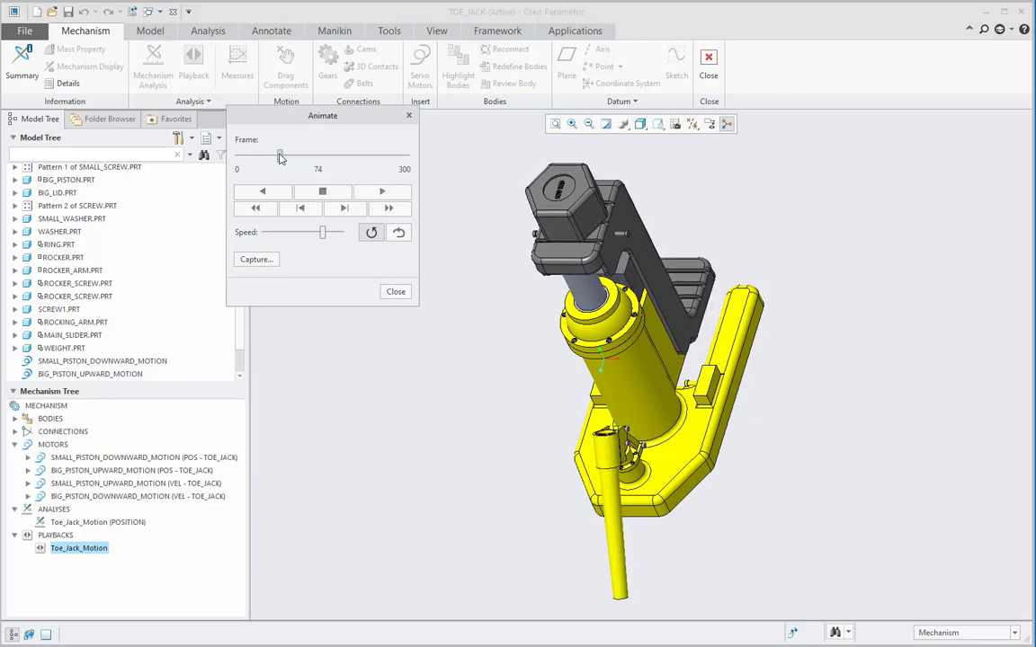
- Rewind the toe jack animation to frame 0, play it again and close the playback
drag(278, 157, 222, 150)
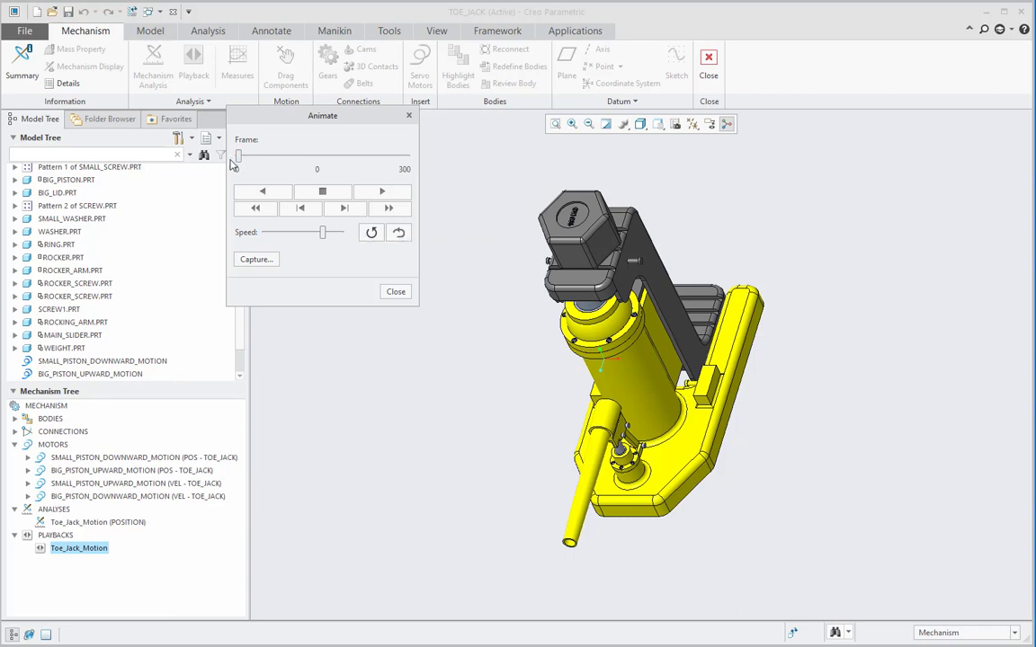
click(398, 193)
click(396, 293)
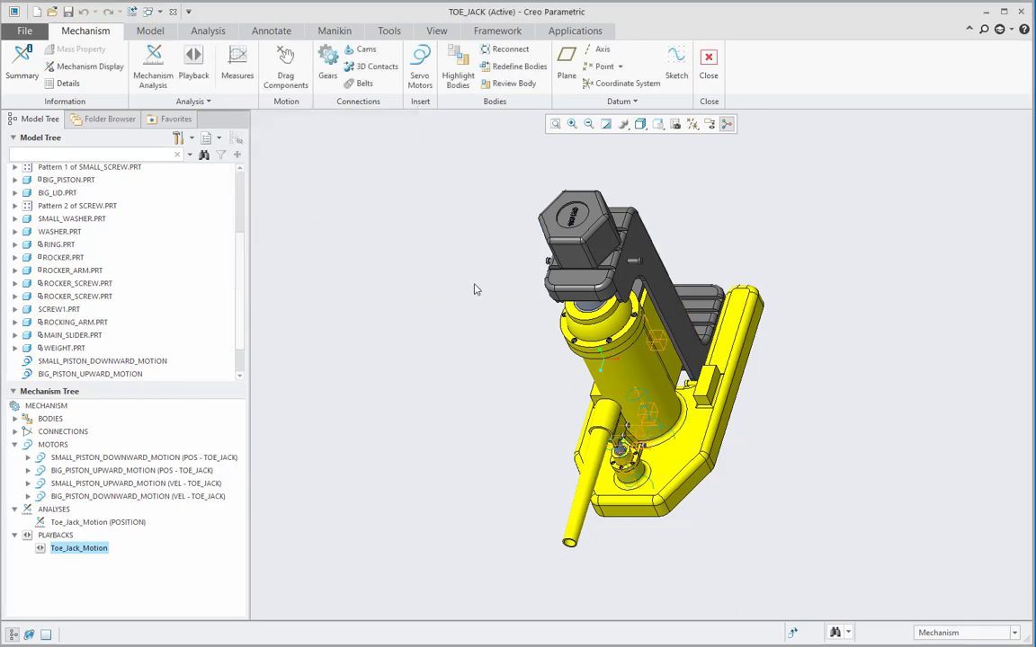